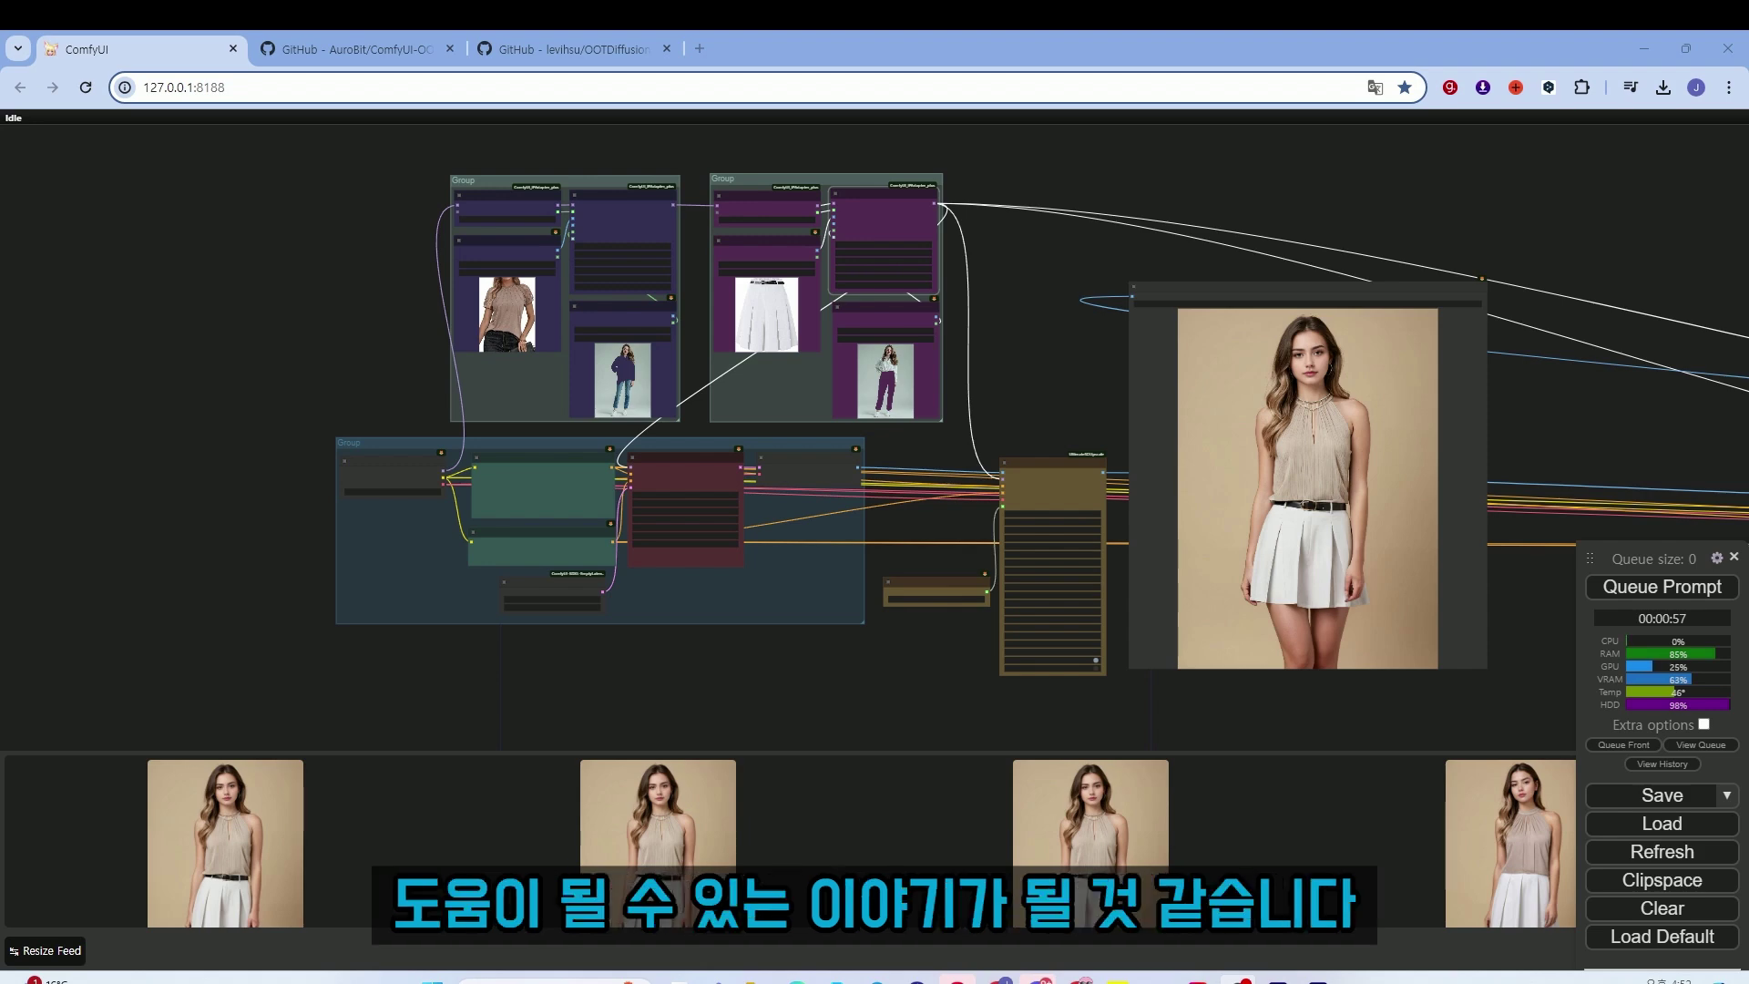
Review the OOTDiffusion GitHub repository's README and its virtual try-on example images.
left_click(594, 58)
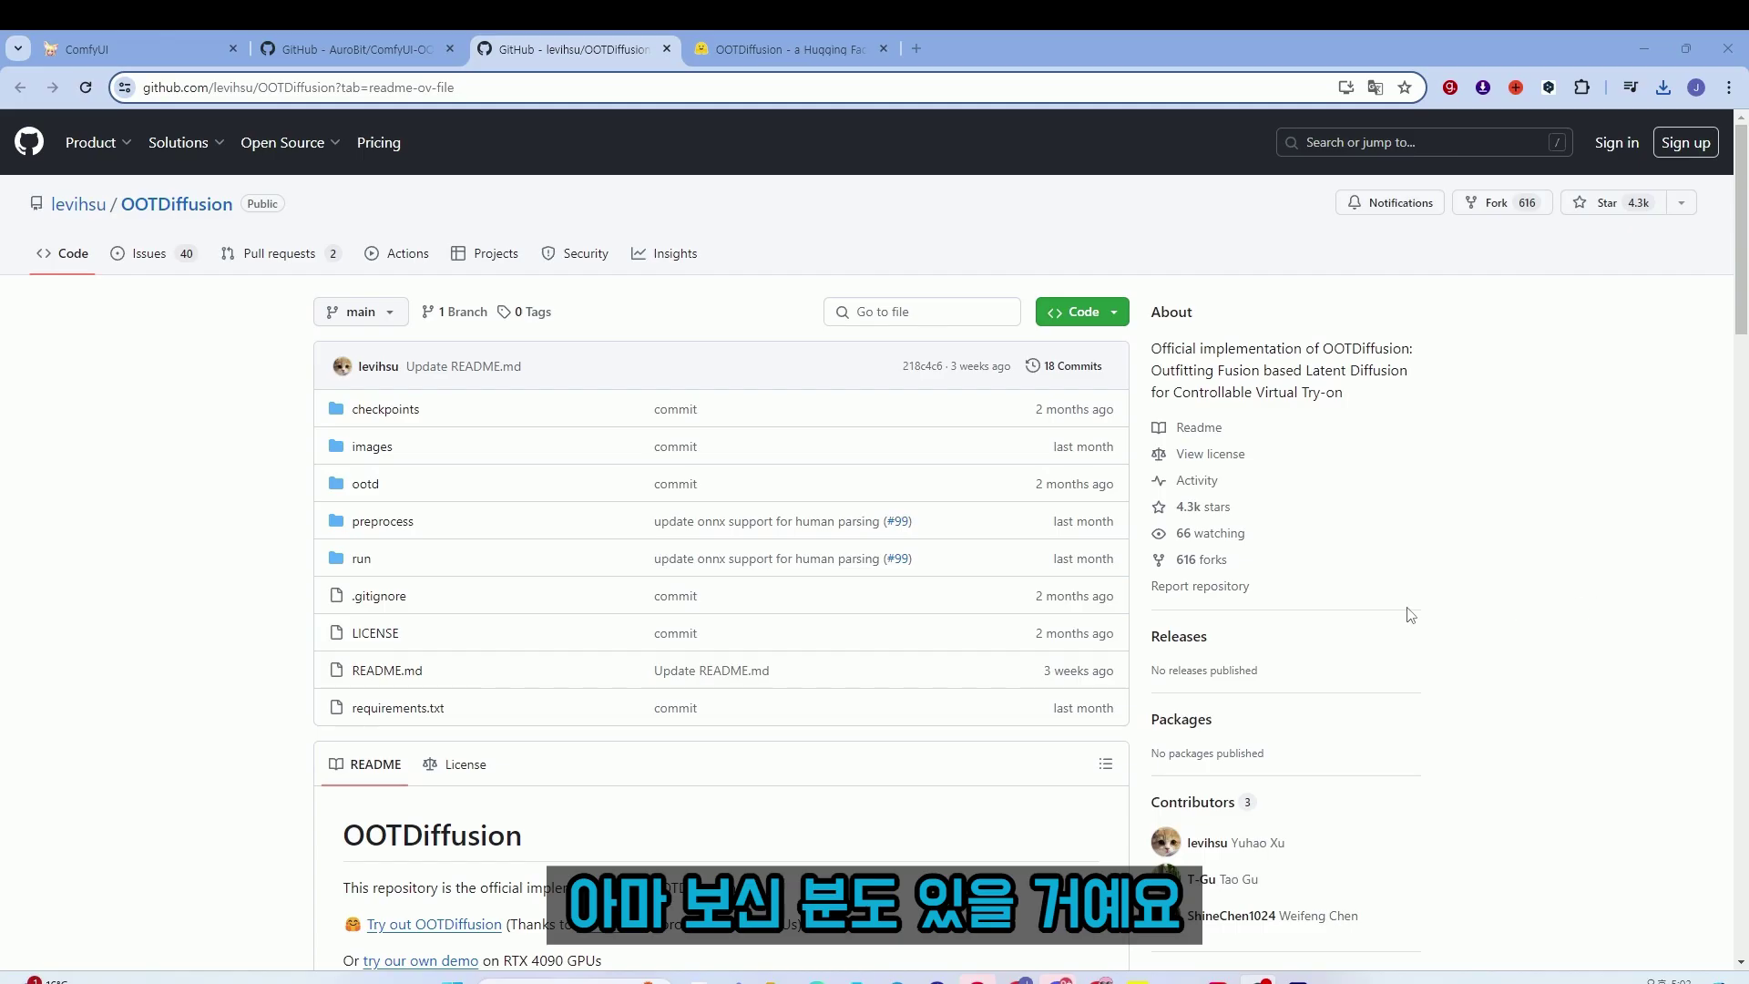
scroll(1079, 562, "down", 8)
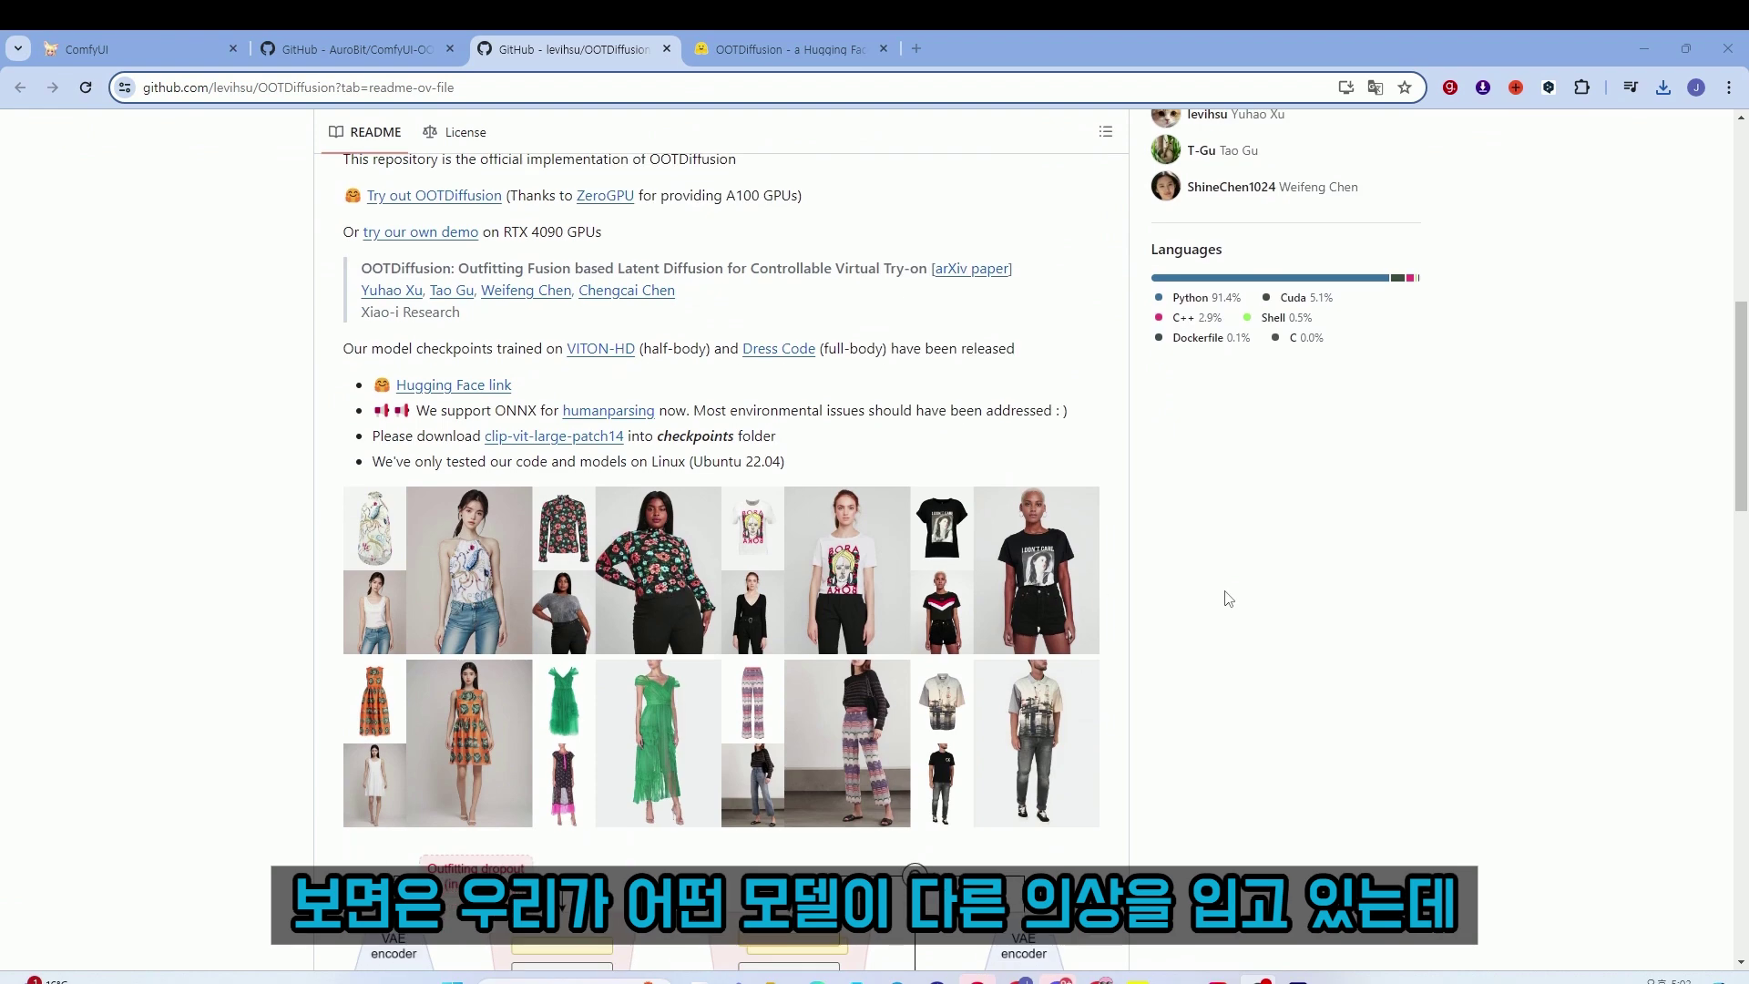
scroll(1228, 599, "down", 1)
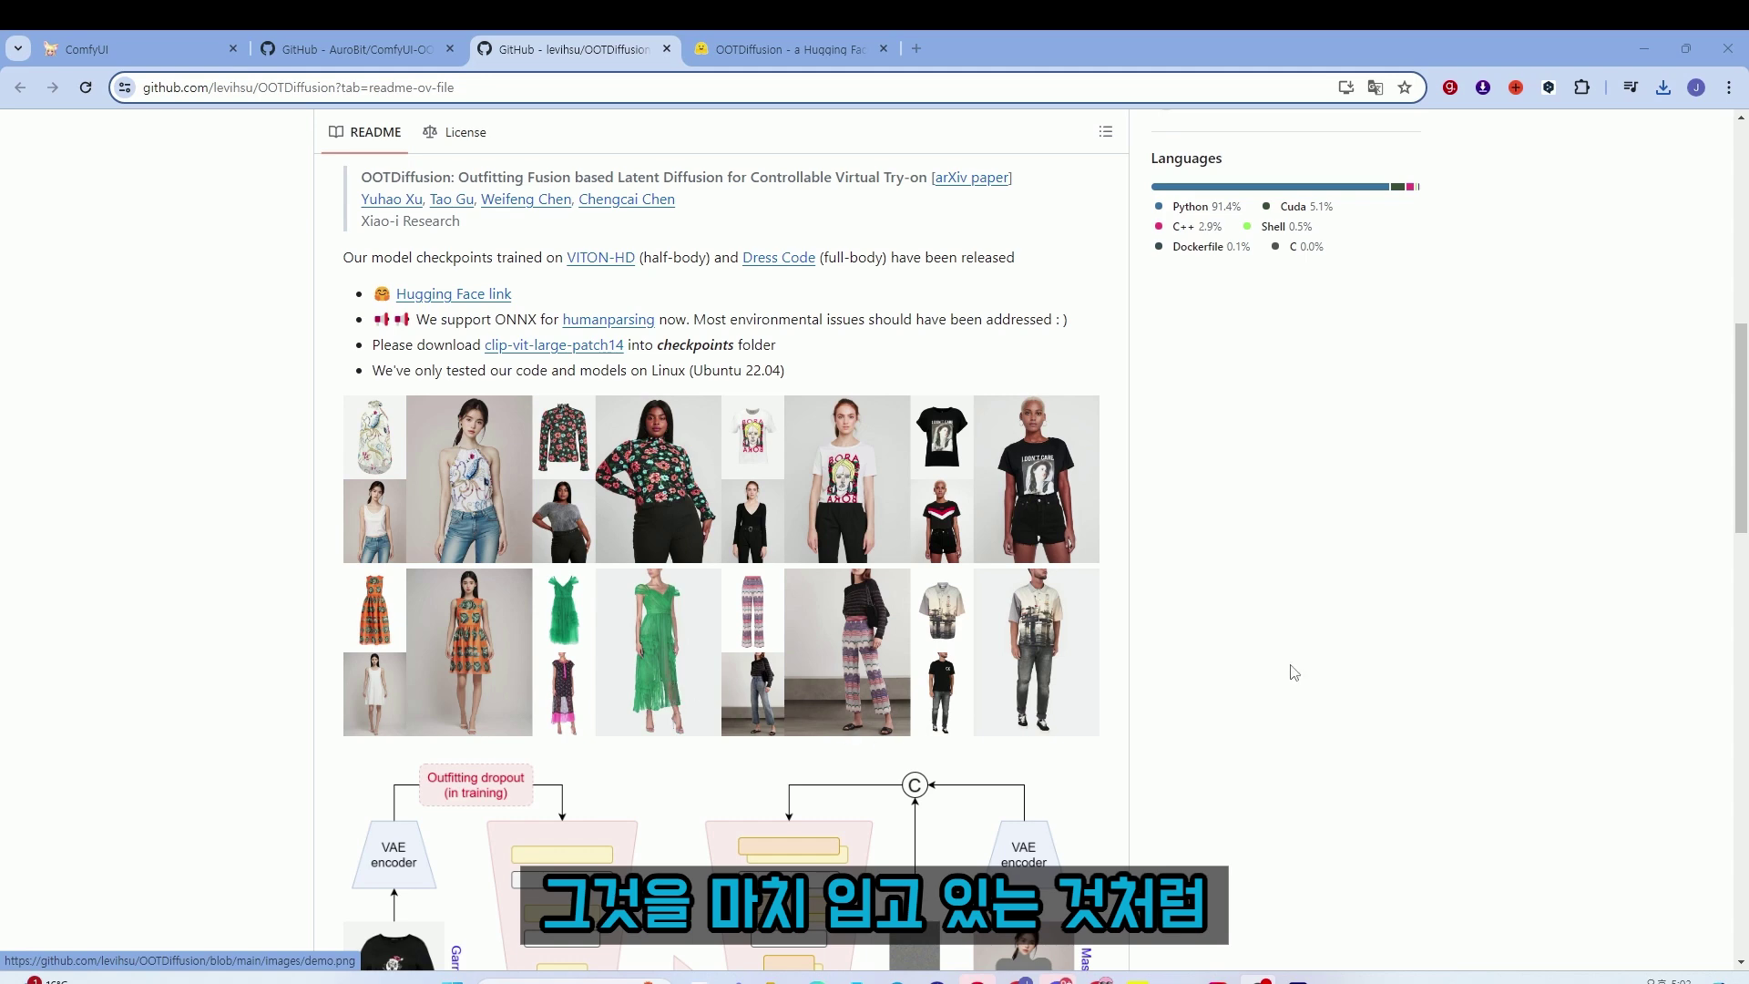
key("ctrl+plus")
key("ctrl+plus")
key("ctrl+plus")
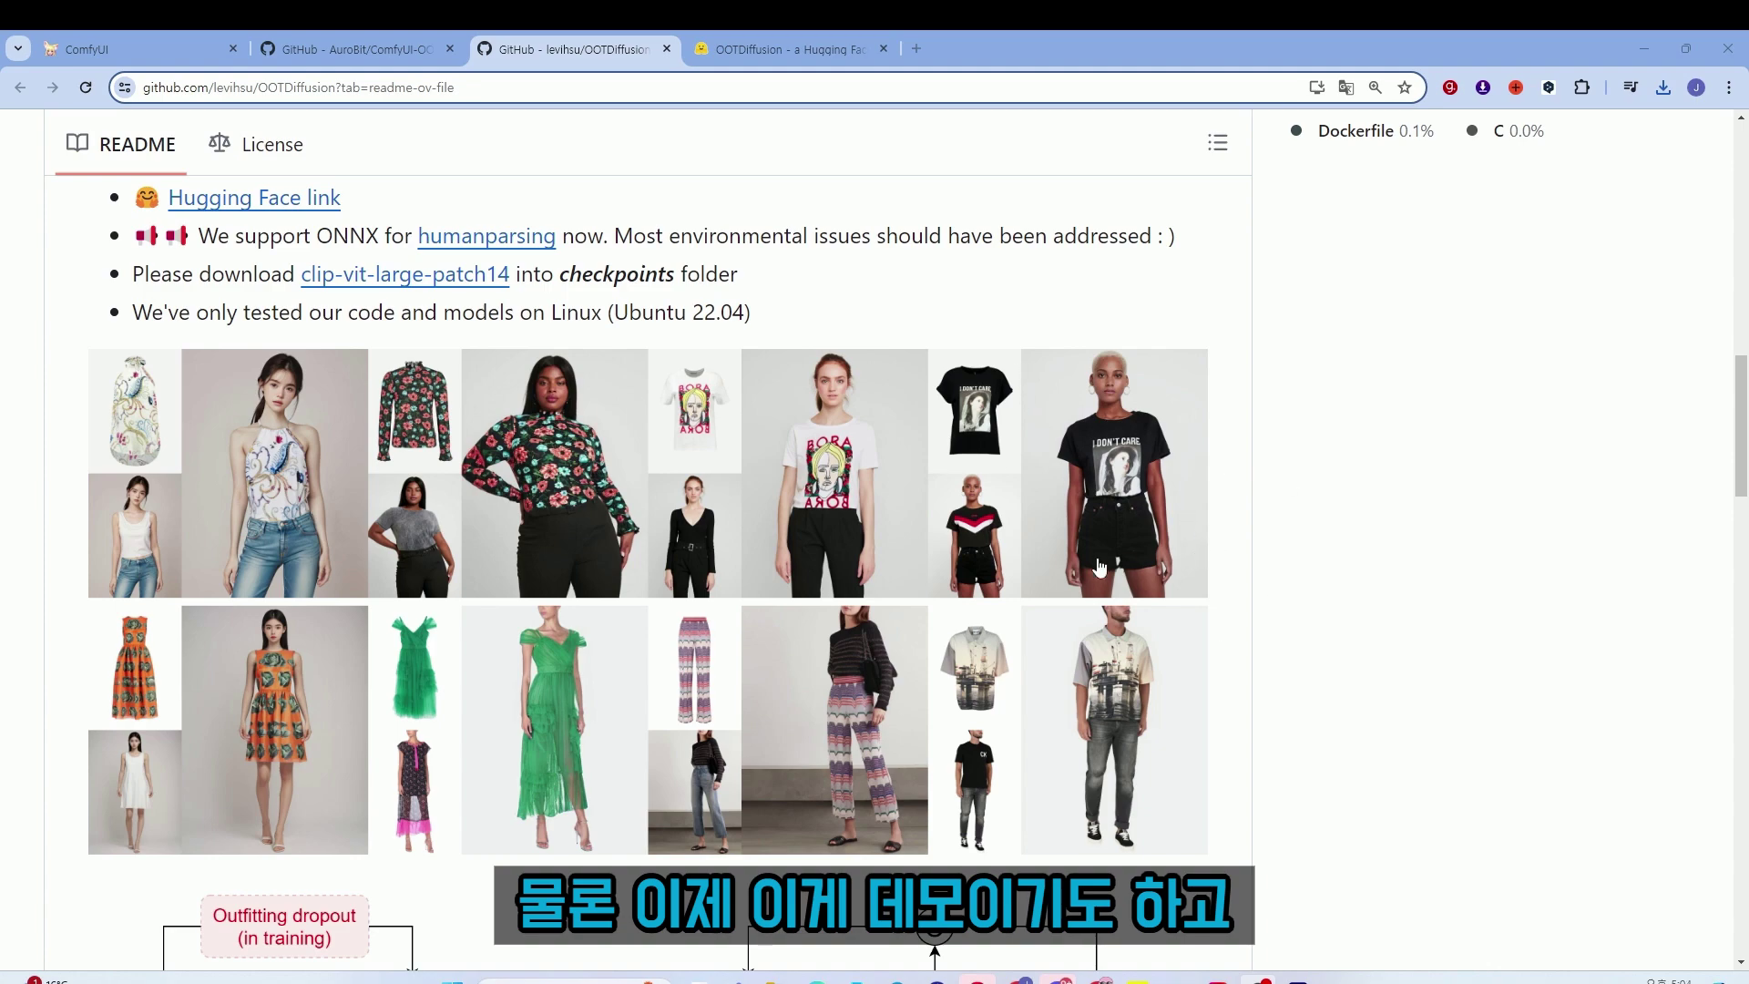
key("ctrl+minus")
key("ctrl+minus")
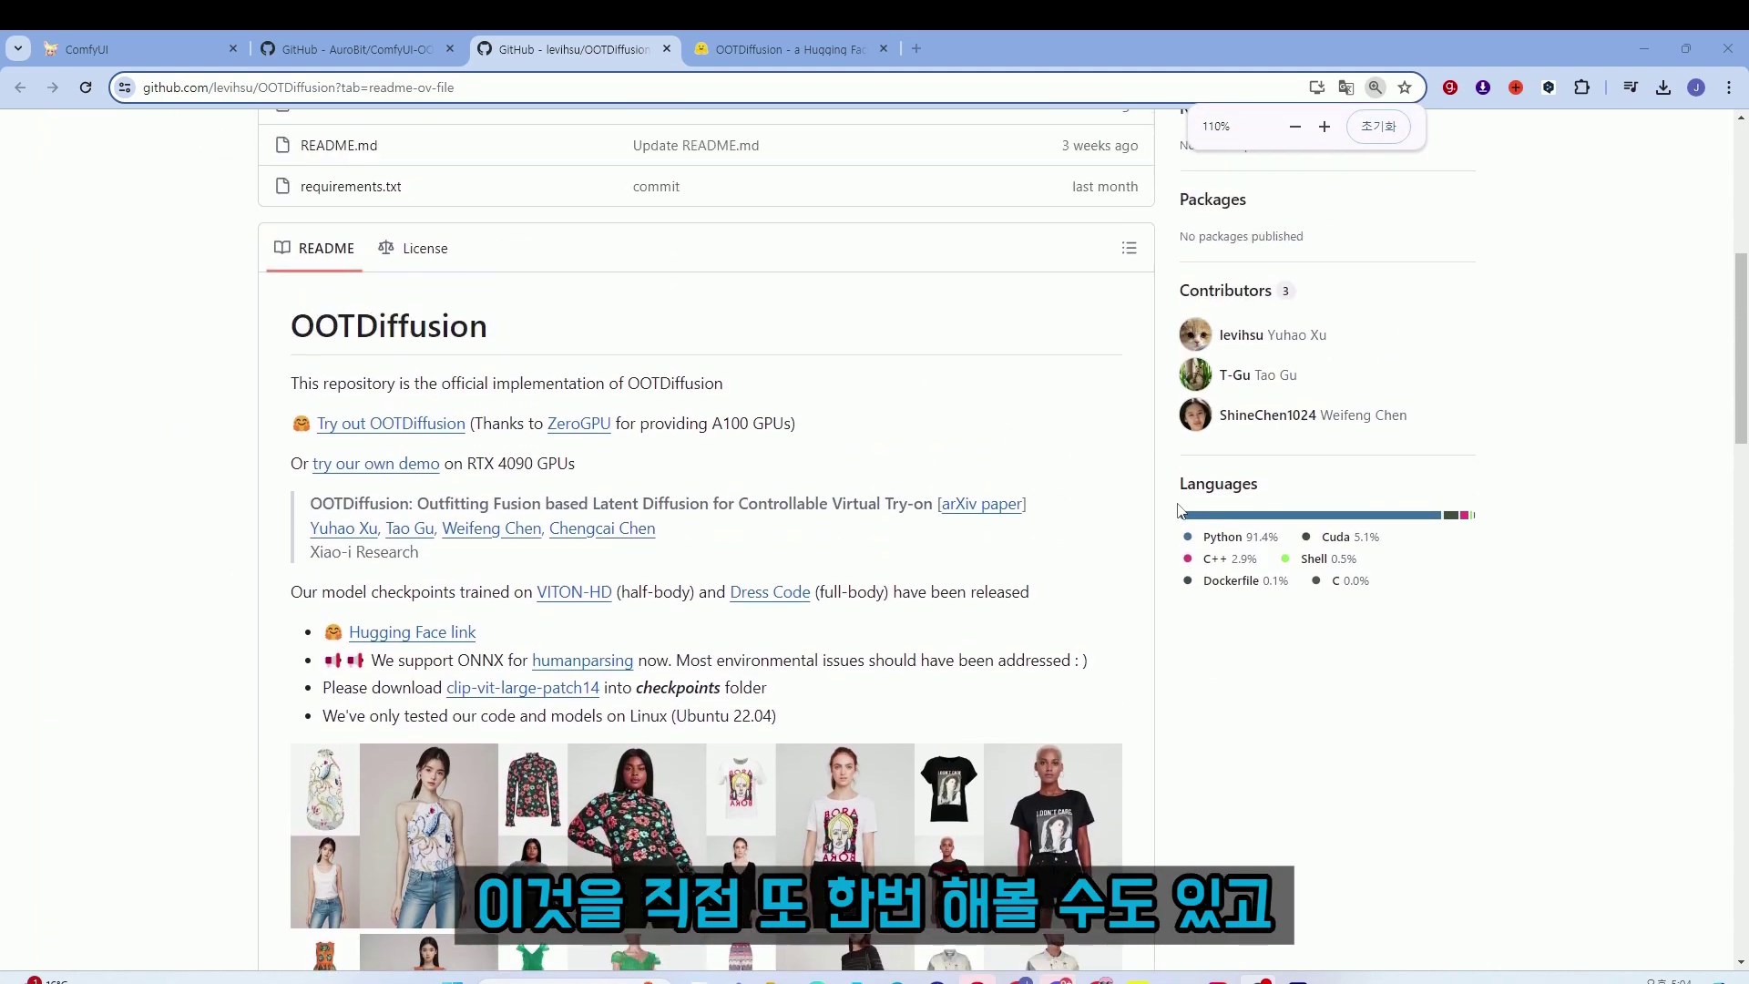
scroll(1175, 510, "up", 2)
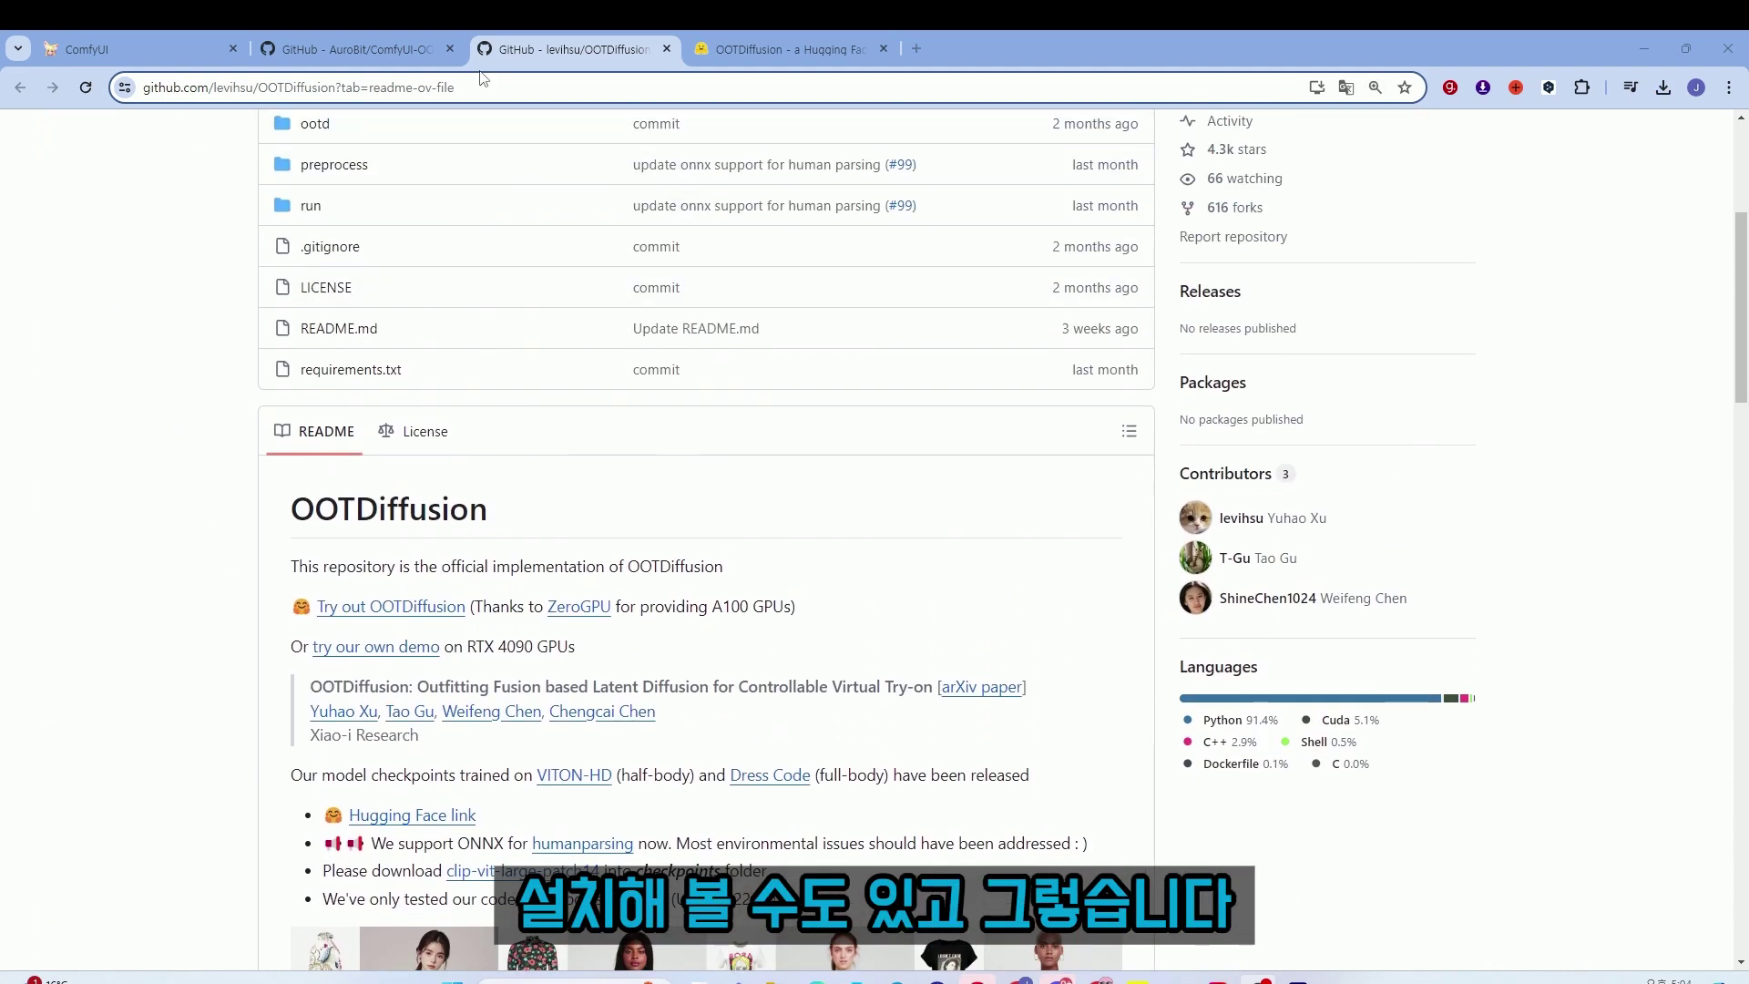
Look through the ComfyUI-OOTDiffusion repository's README, including its environment setup and dependency installation instructions.
left_click(391, 50)
scroll(1185, 455, "down", 10)
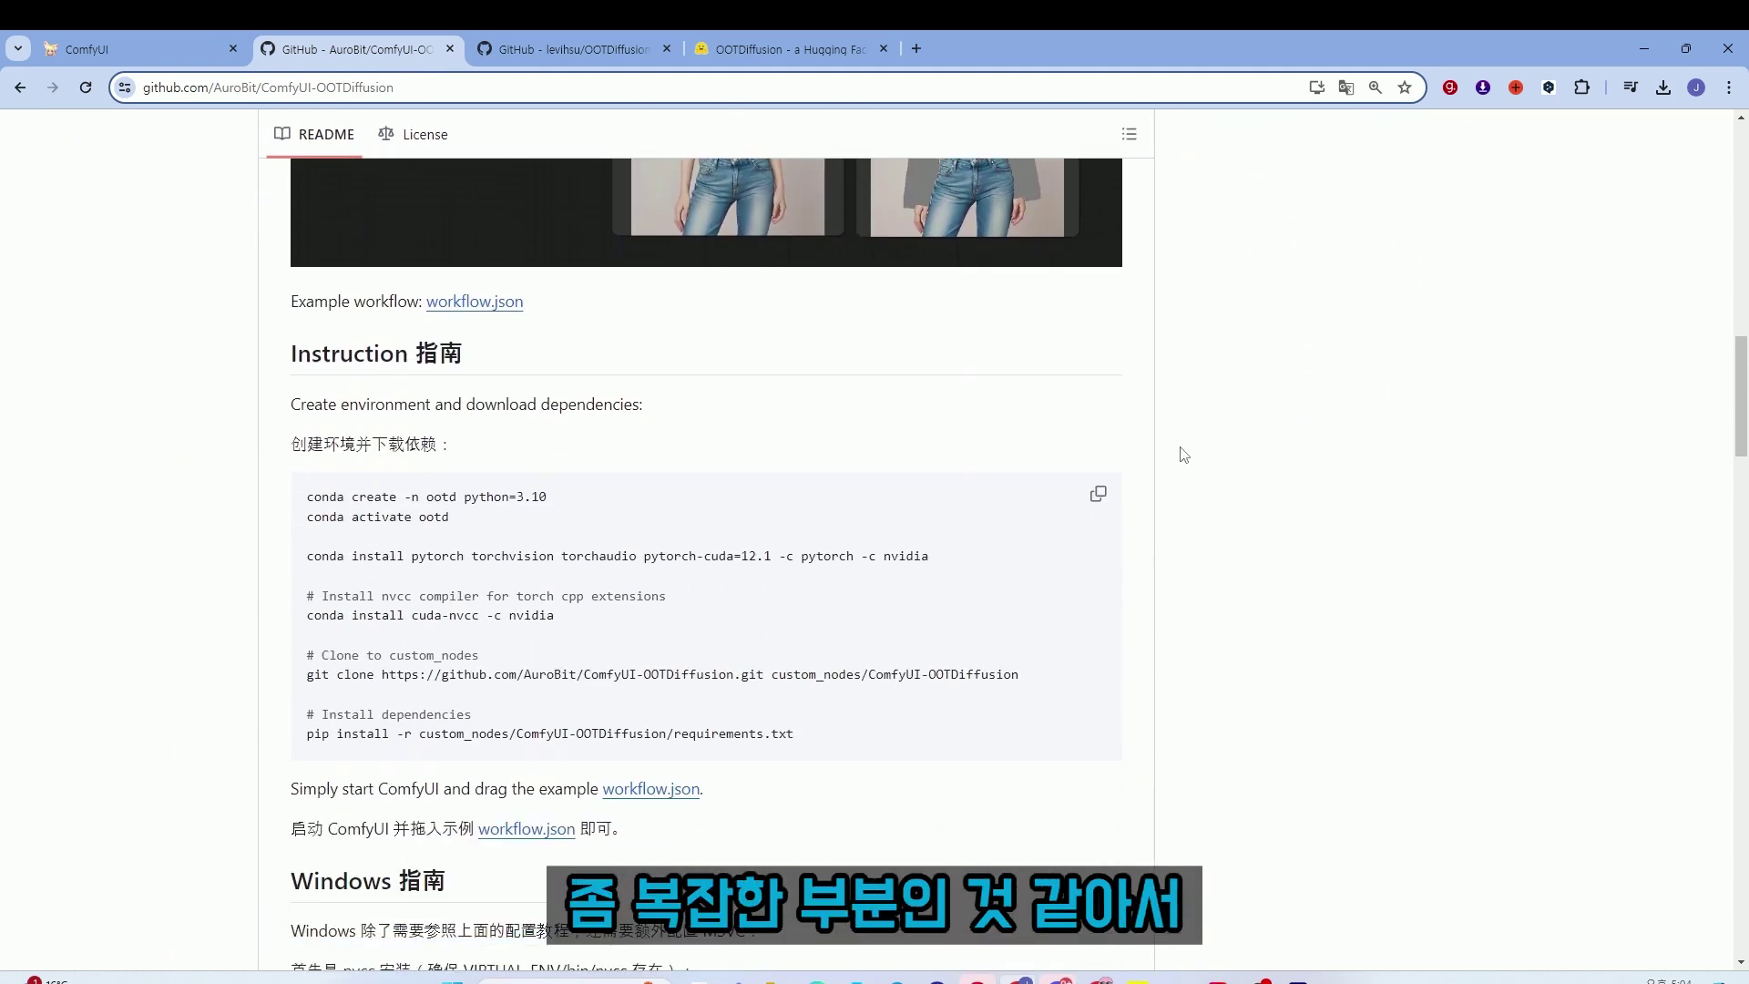
scroll(1183, 455, "up", 12)
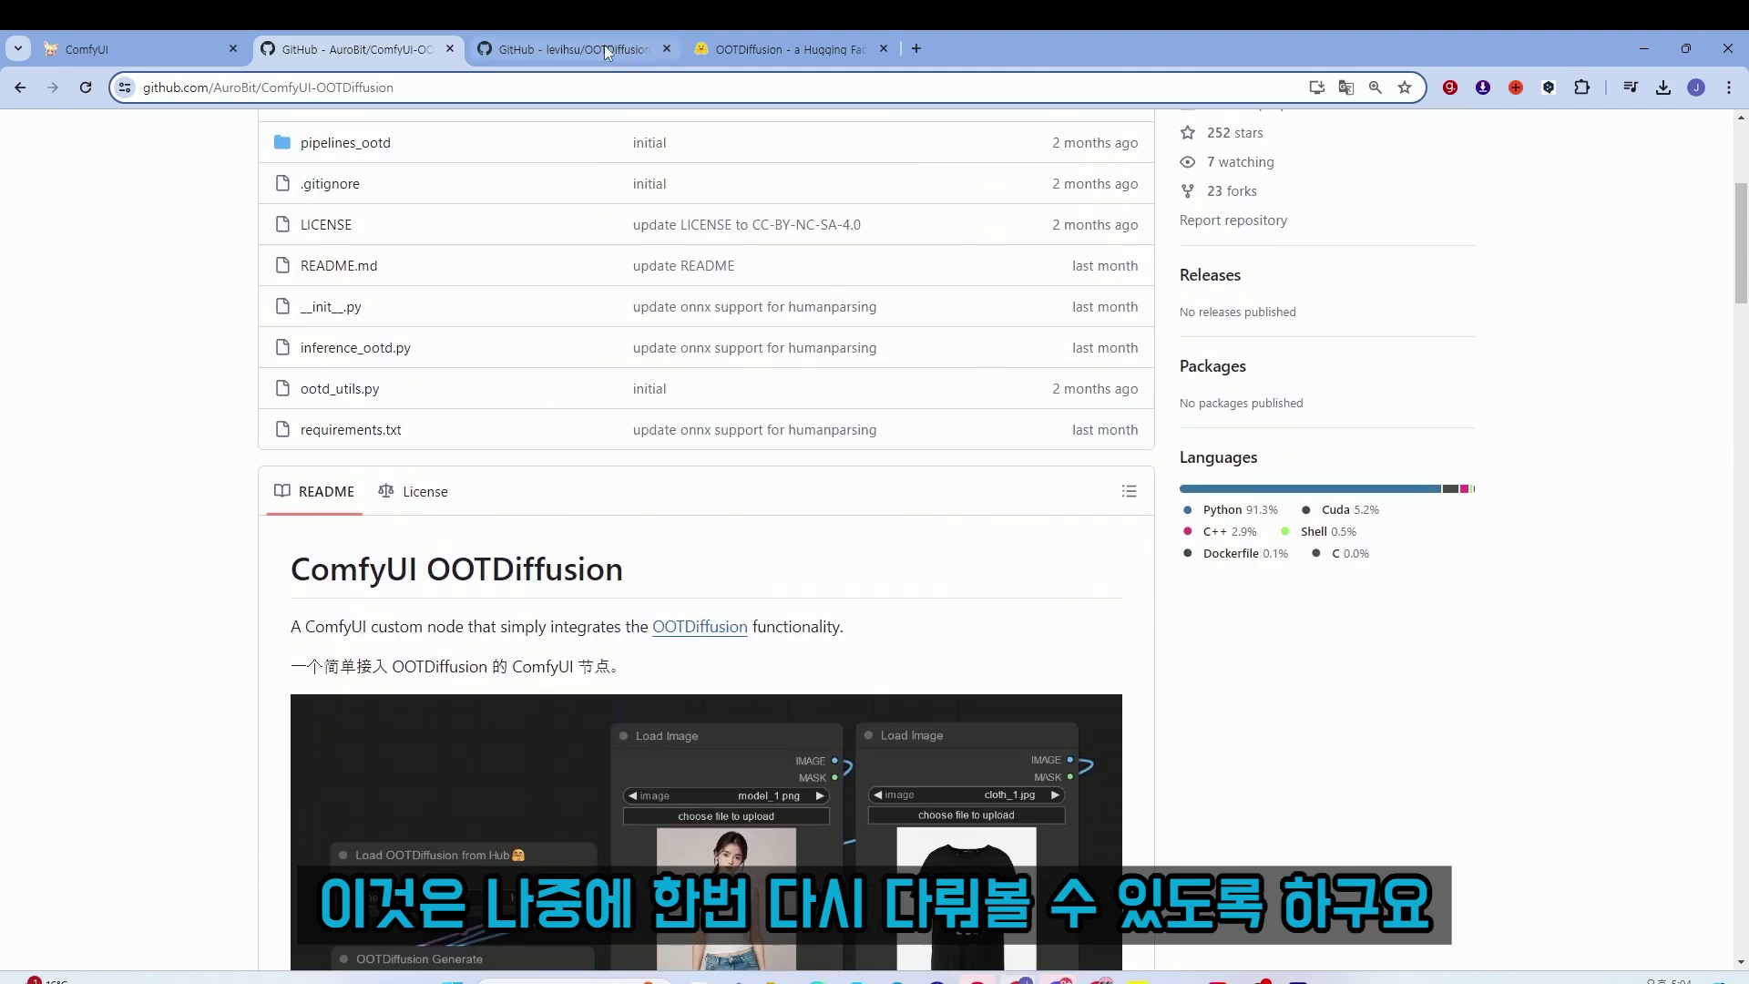
Open the OOTDiffusion demo on Hugging Face from the "Try out OOTDiffusion" link in the original repository's README.
left_click(590, 46)
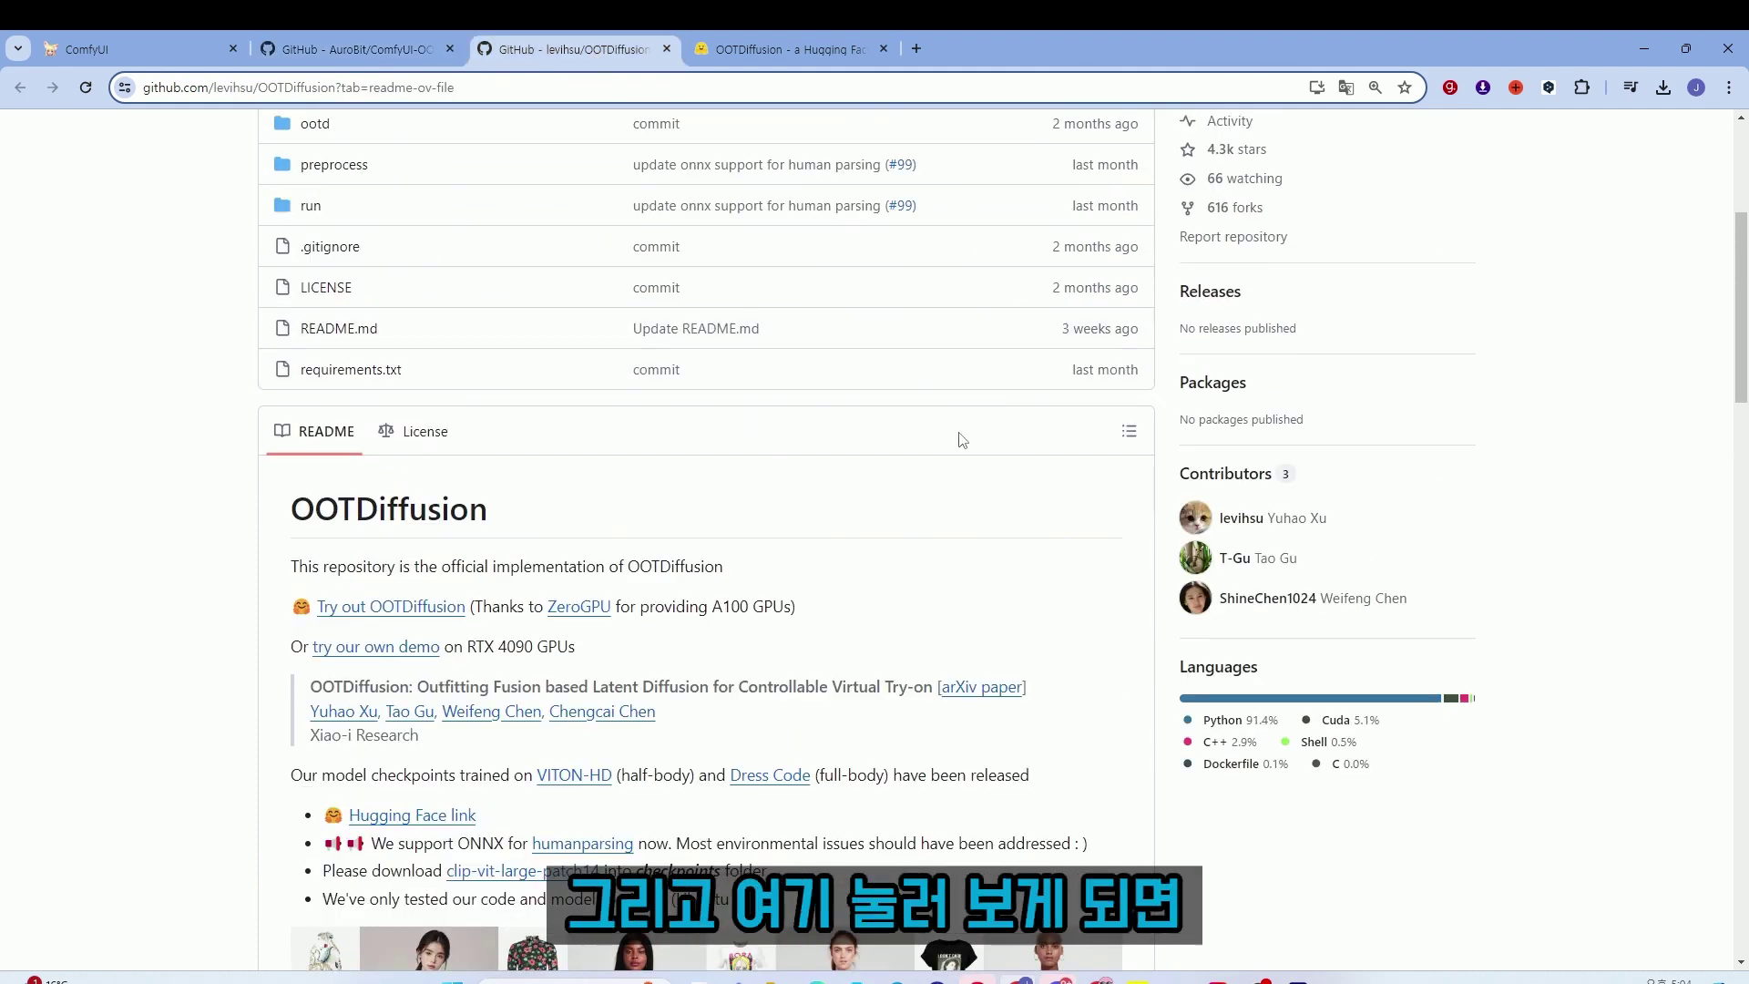
left_click(385, 609)
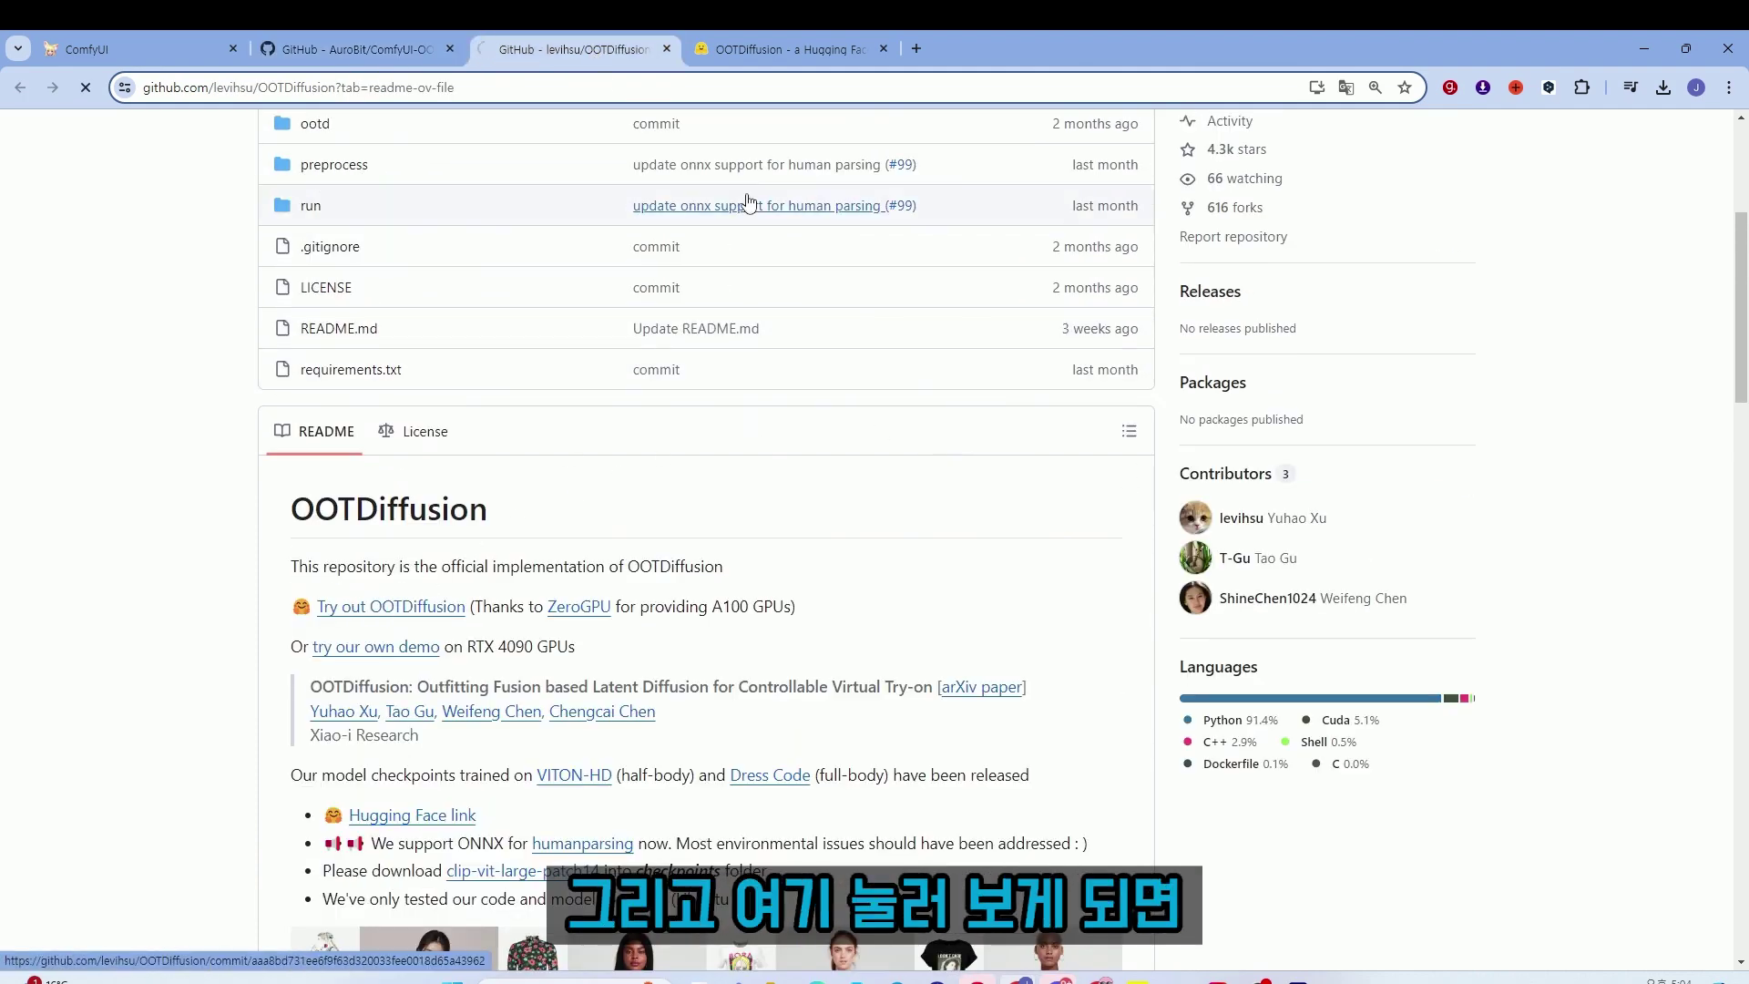
left_click(752, 48)
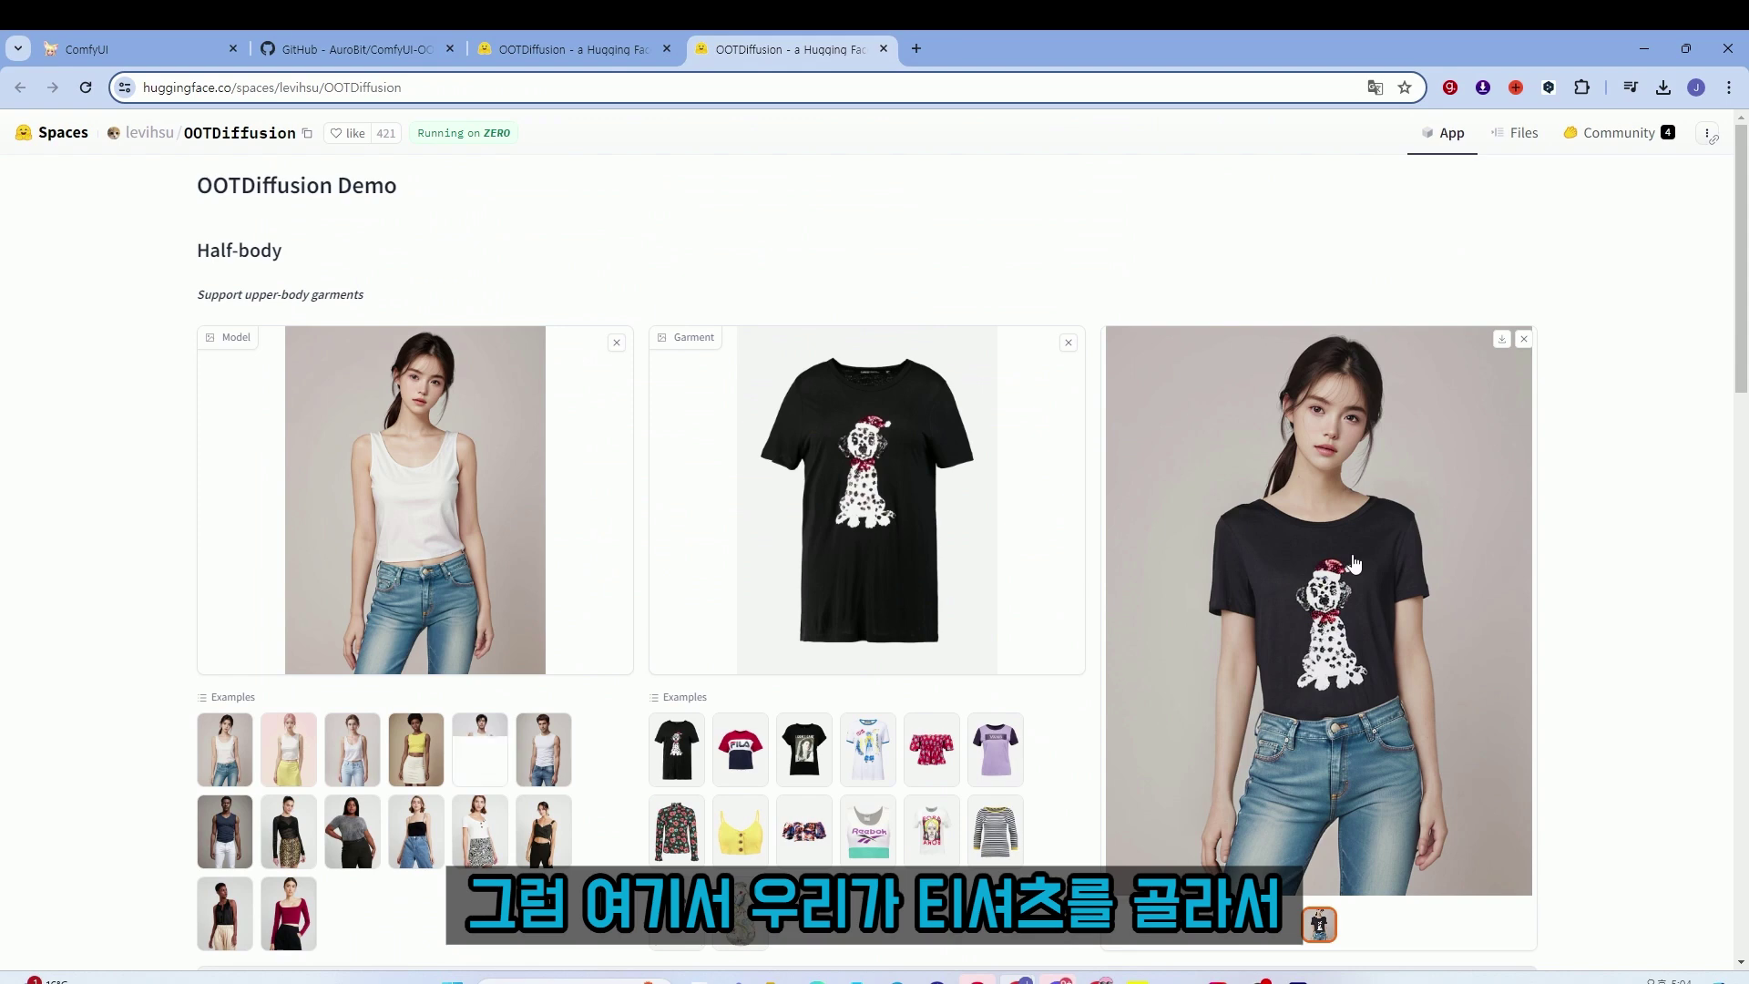
Generate a half-body try-on in the demo using the white example T-shirt with blue trim as the garment.
left_click(868, 754)
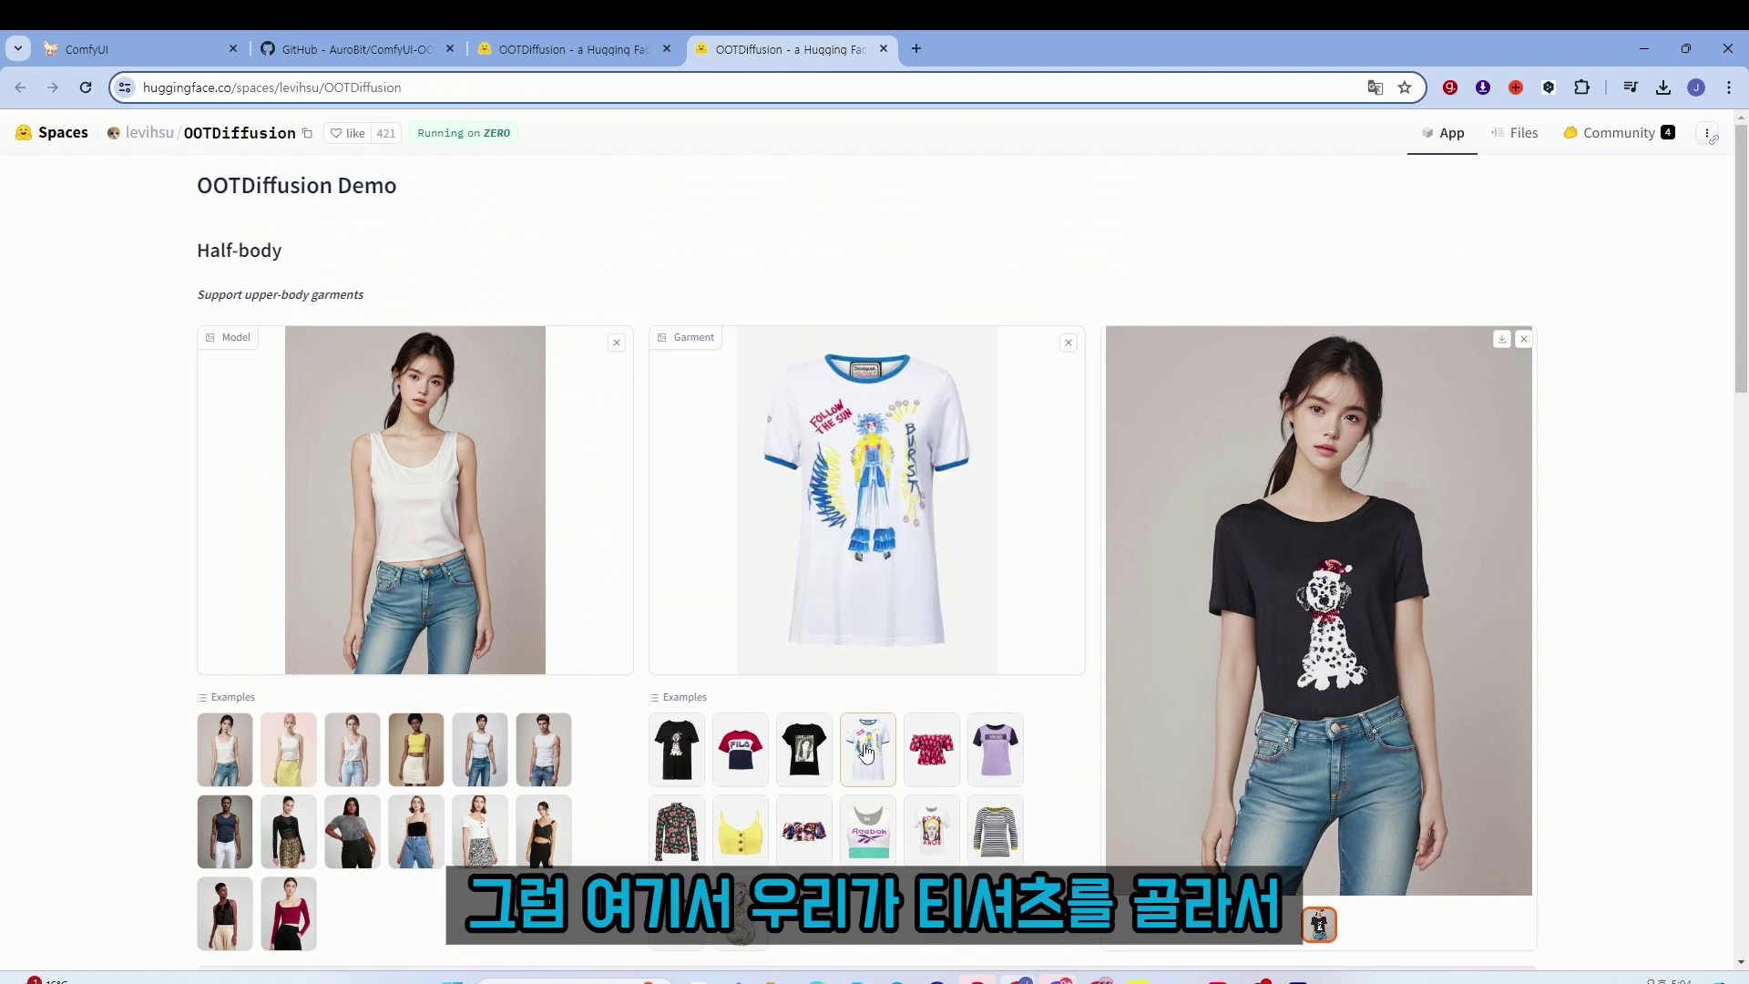
scroll(1119, 780, "down", 2)
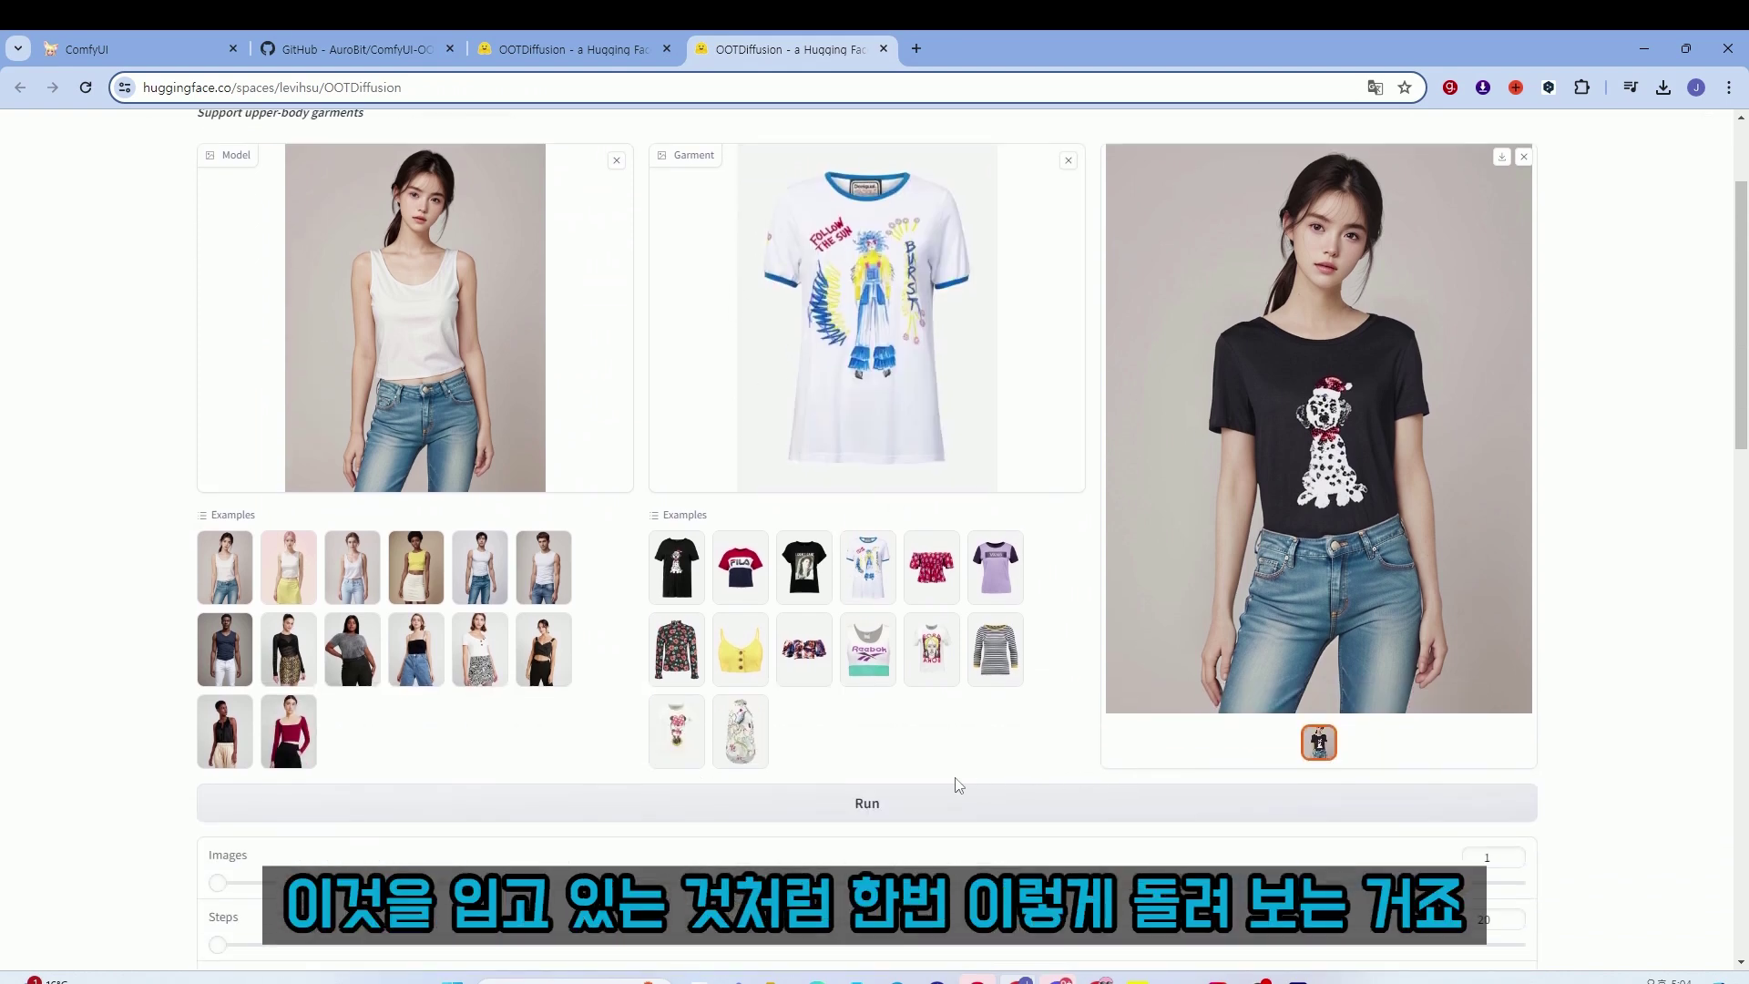
left_click(875, 803)
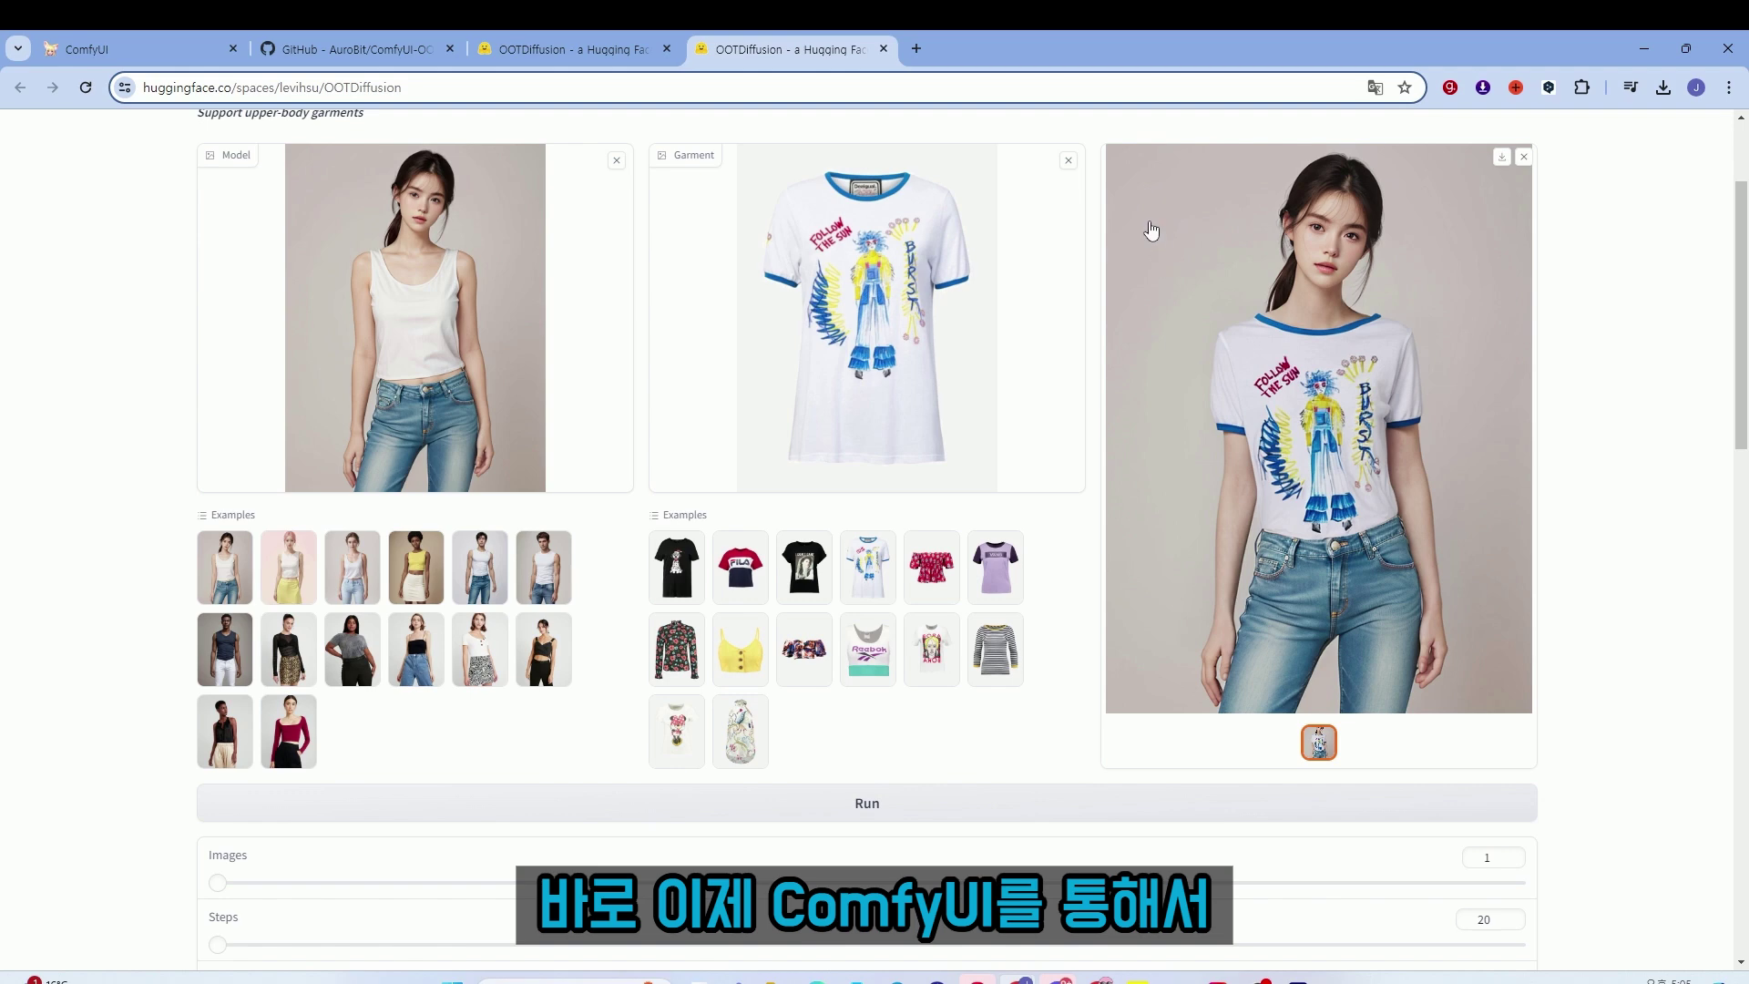
Switch to the ComfyUI workflow and load the dreamshaperXL_turboDpmppSDE.safetensors checkpoint in the Load Checkpoint node.
left_click(148, 62)
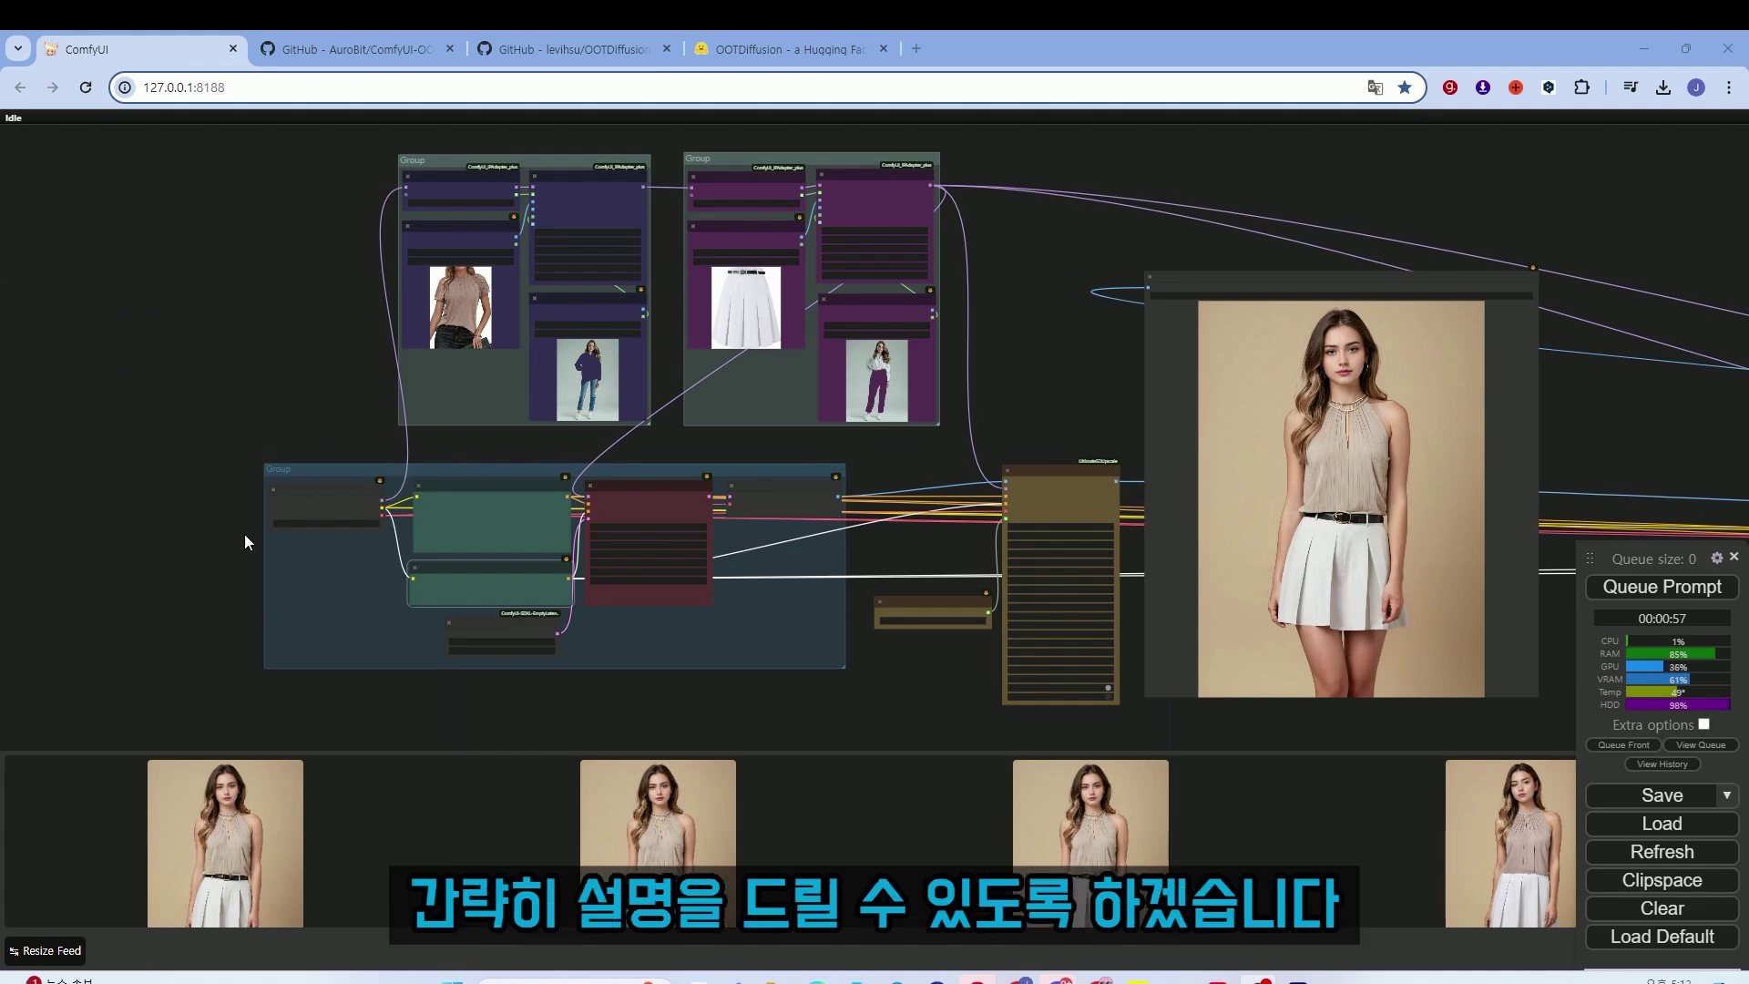
scroll(200, 572, "up", 6)
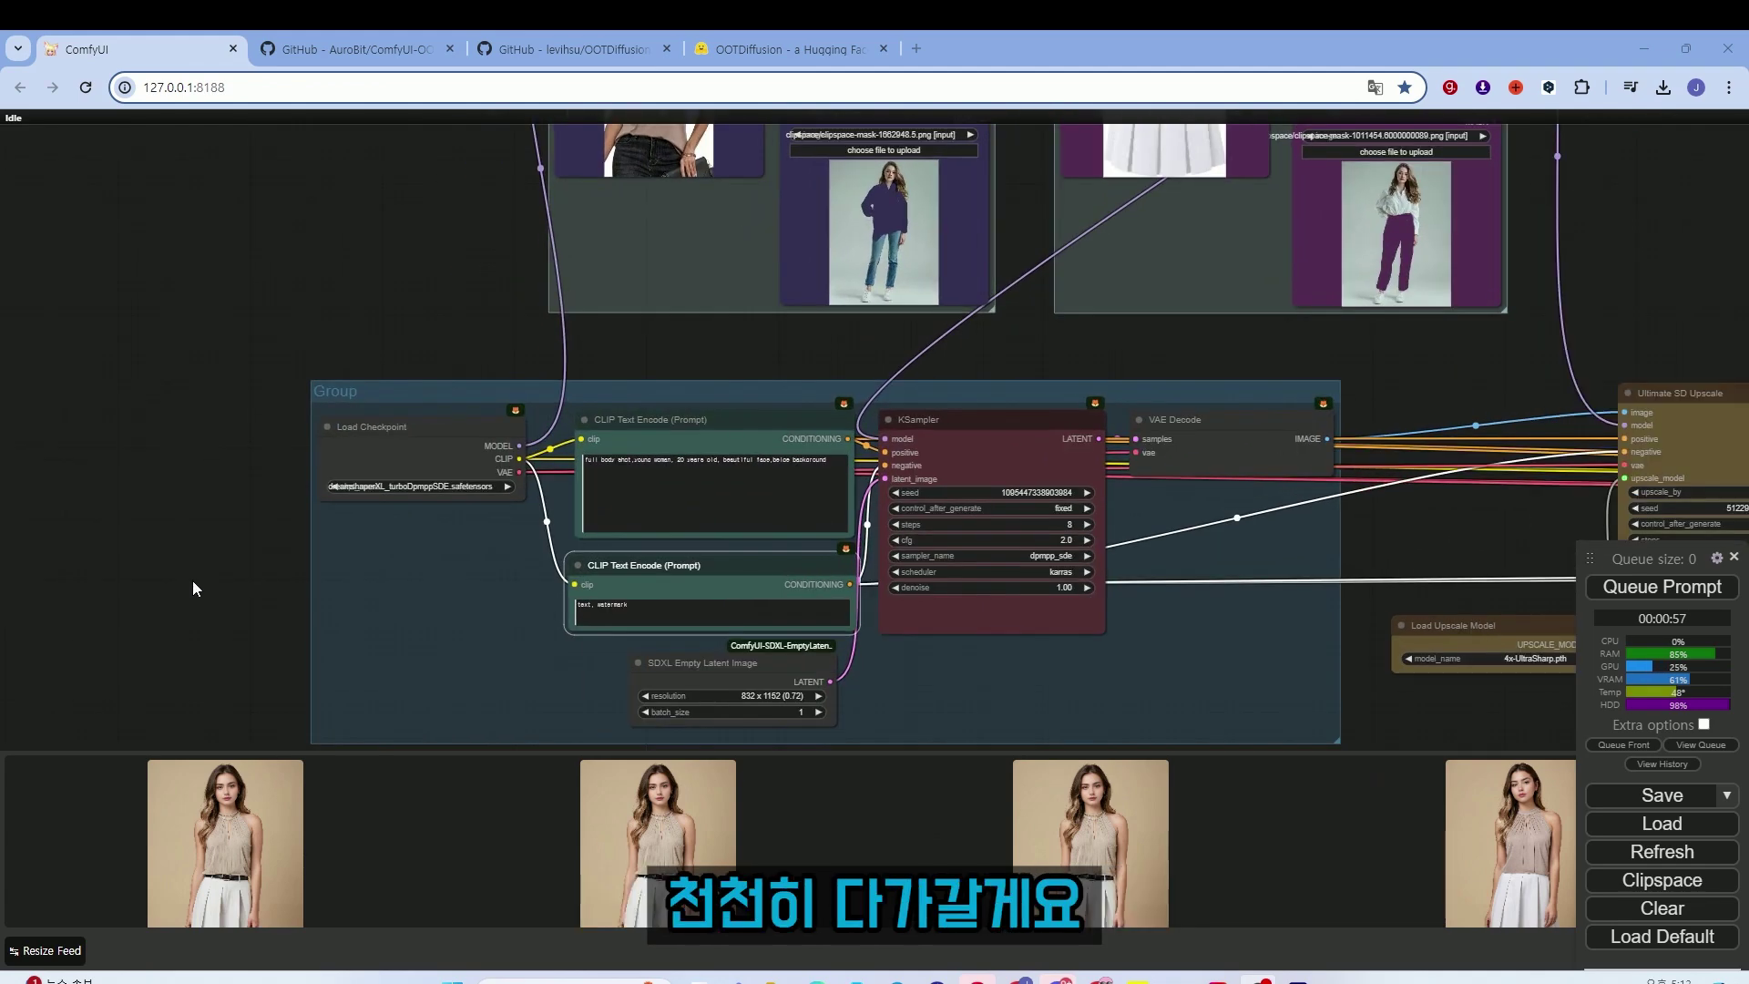
scroll(188, 578, "up", 4)
scroll(833, 209, "down", 1)
mouse_move(833, 202)
left_mouse_down()
mouse_move(897, 265)
mouse_move(826, 228)
left_mouse_up()
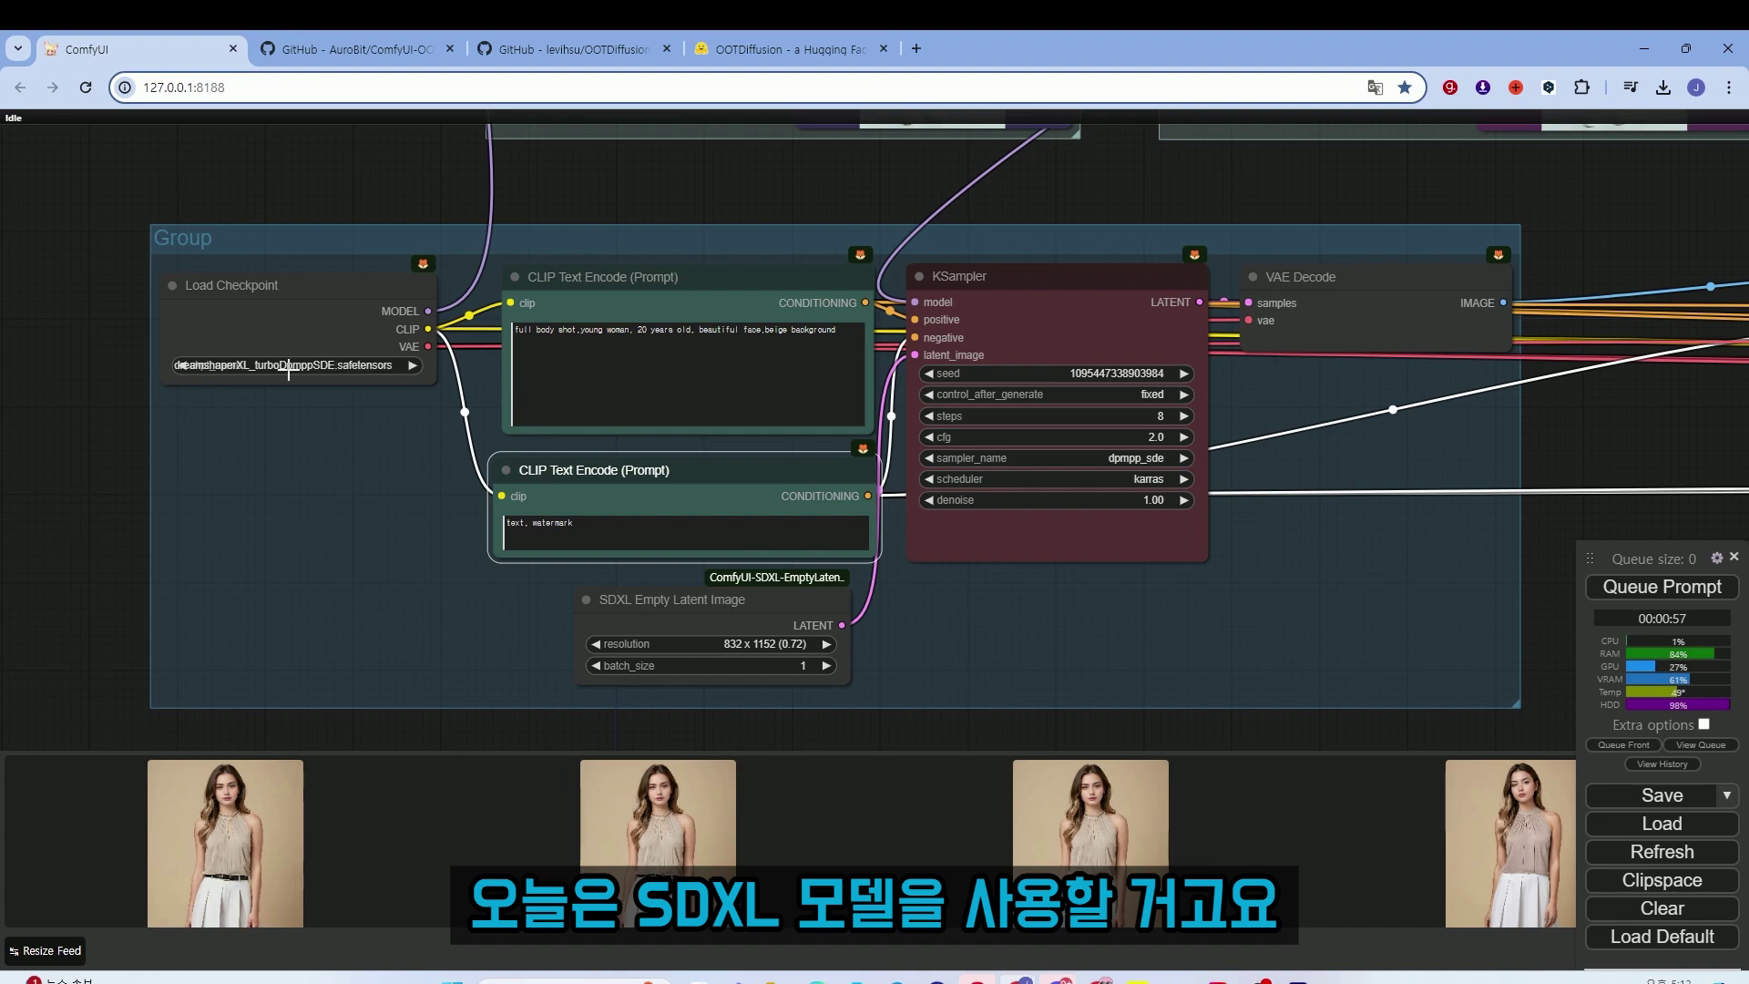
scroll(133, 355, "up", 7)
left_click(346, 375)
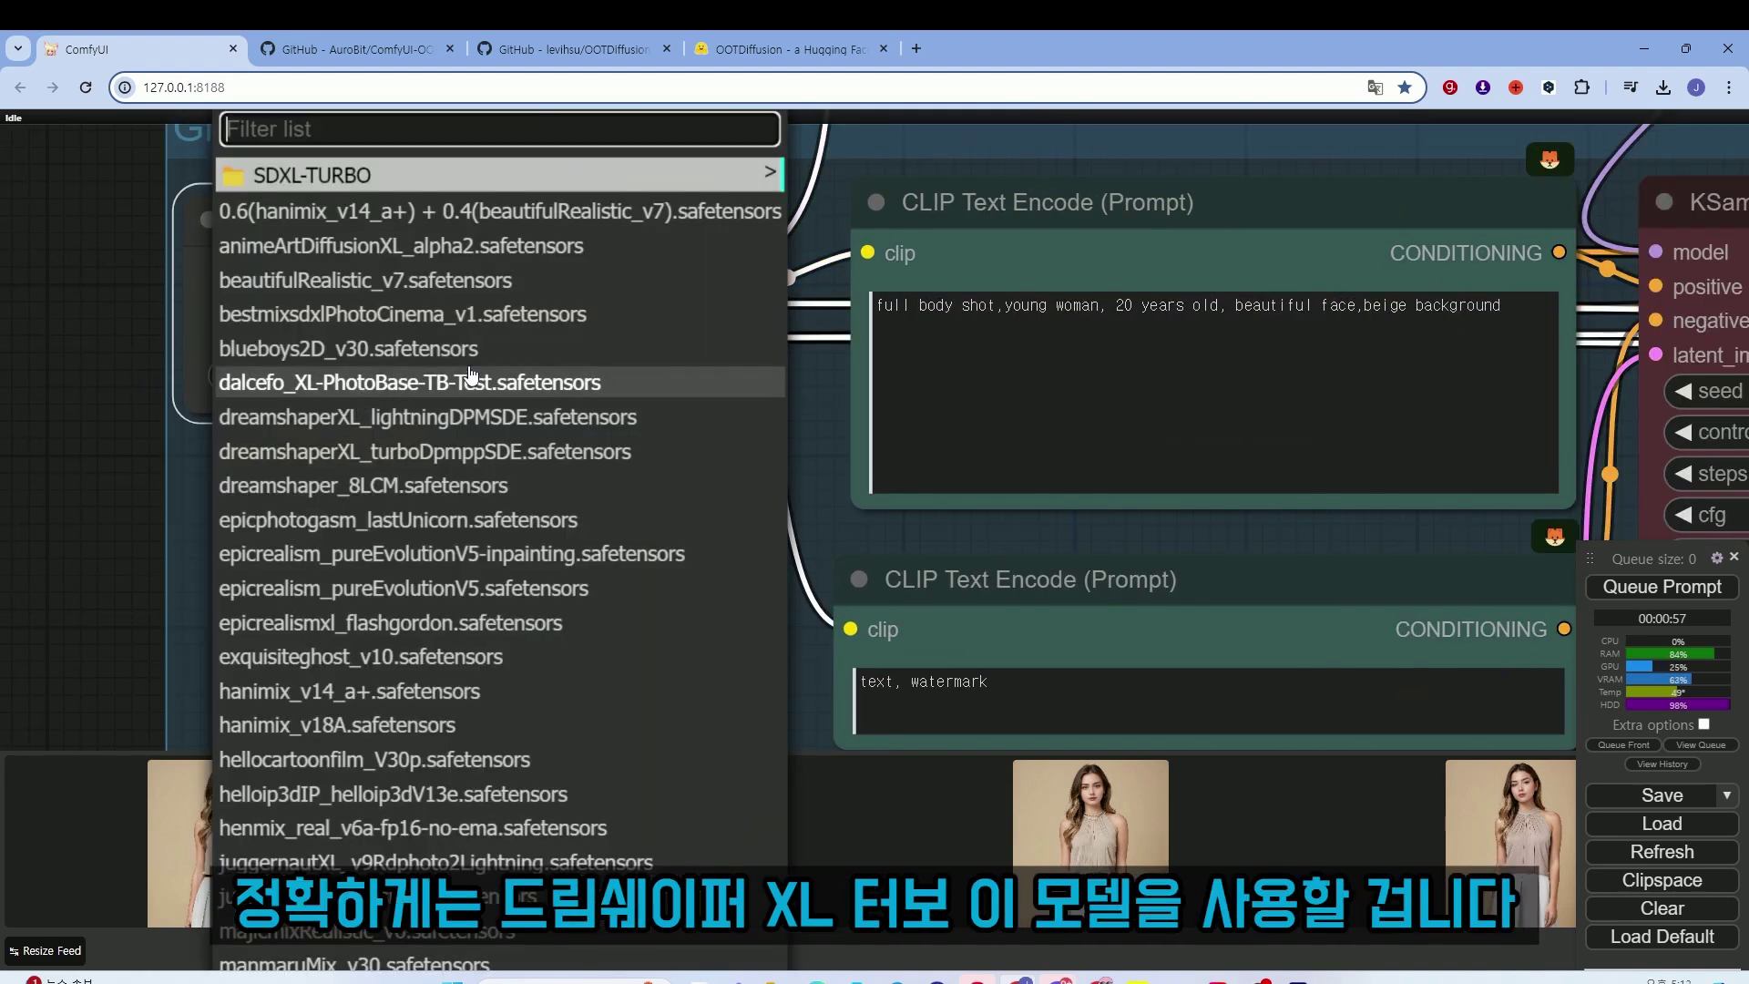
left_click(393, 451)
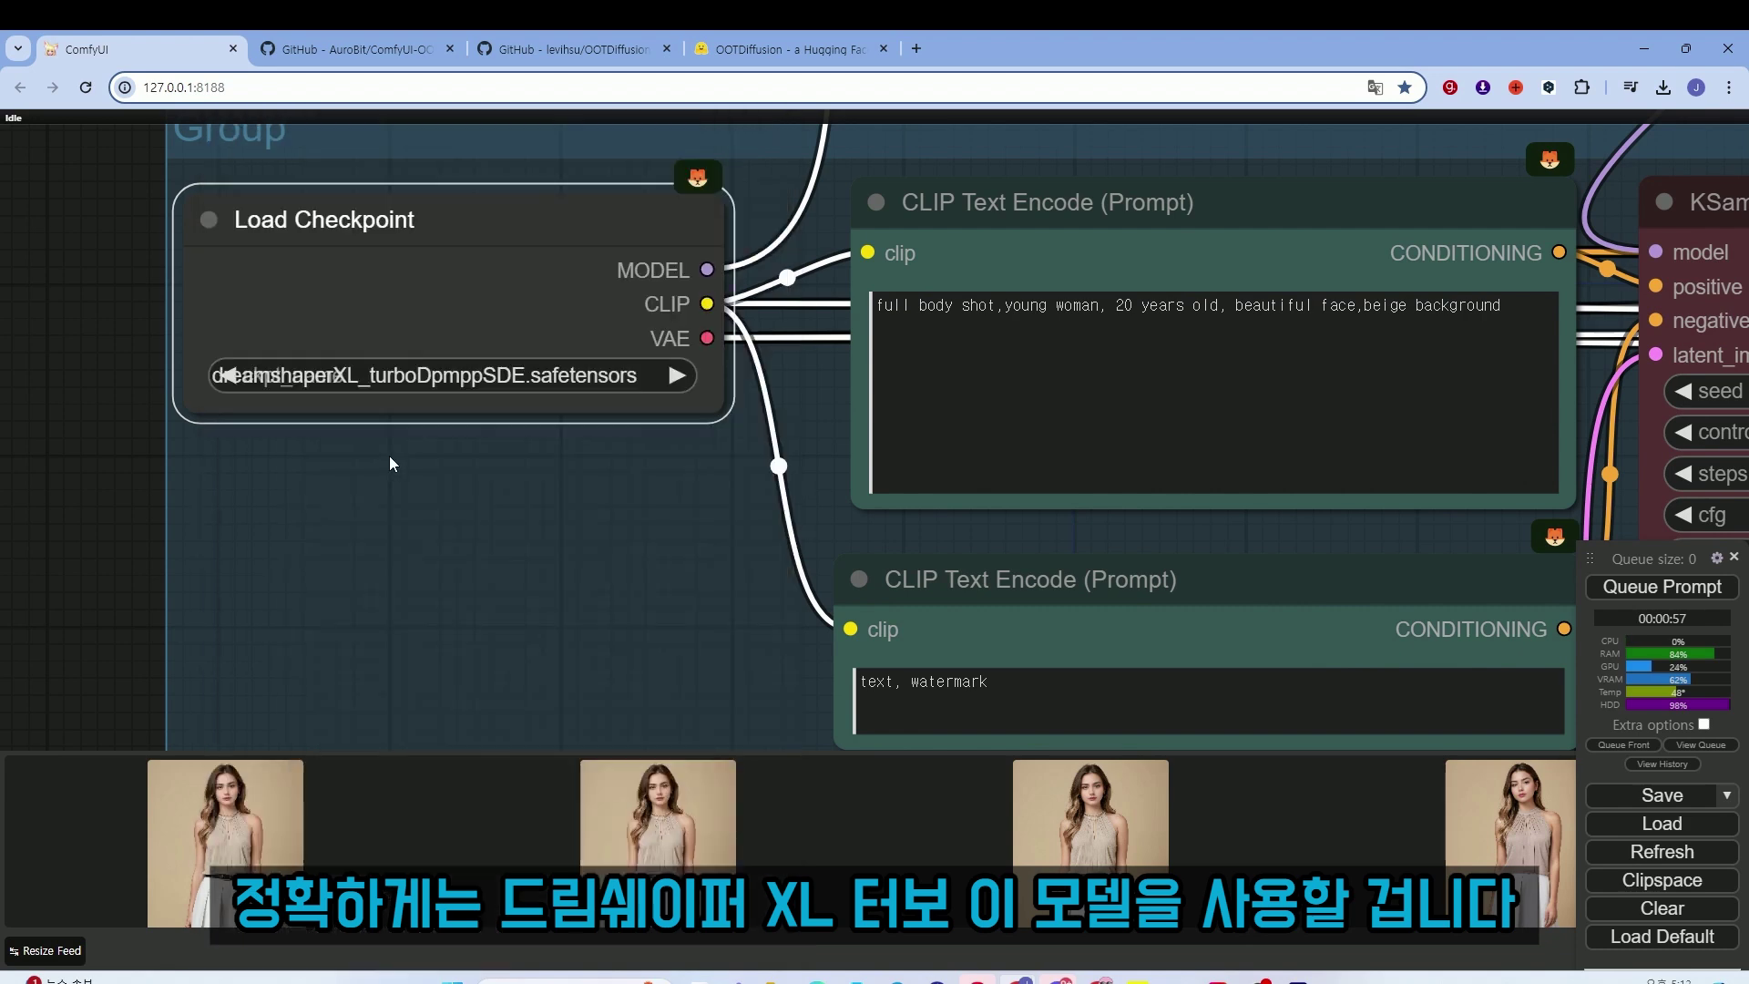
Examine the positive and negative prompts in the two CLIP Text Encode nodes.
scroll(620, 455, "down", 2)
scroll(632, 466, "down", 4)
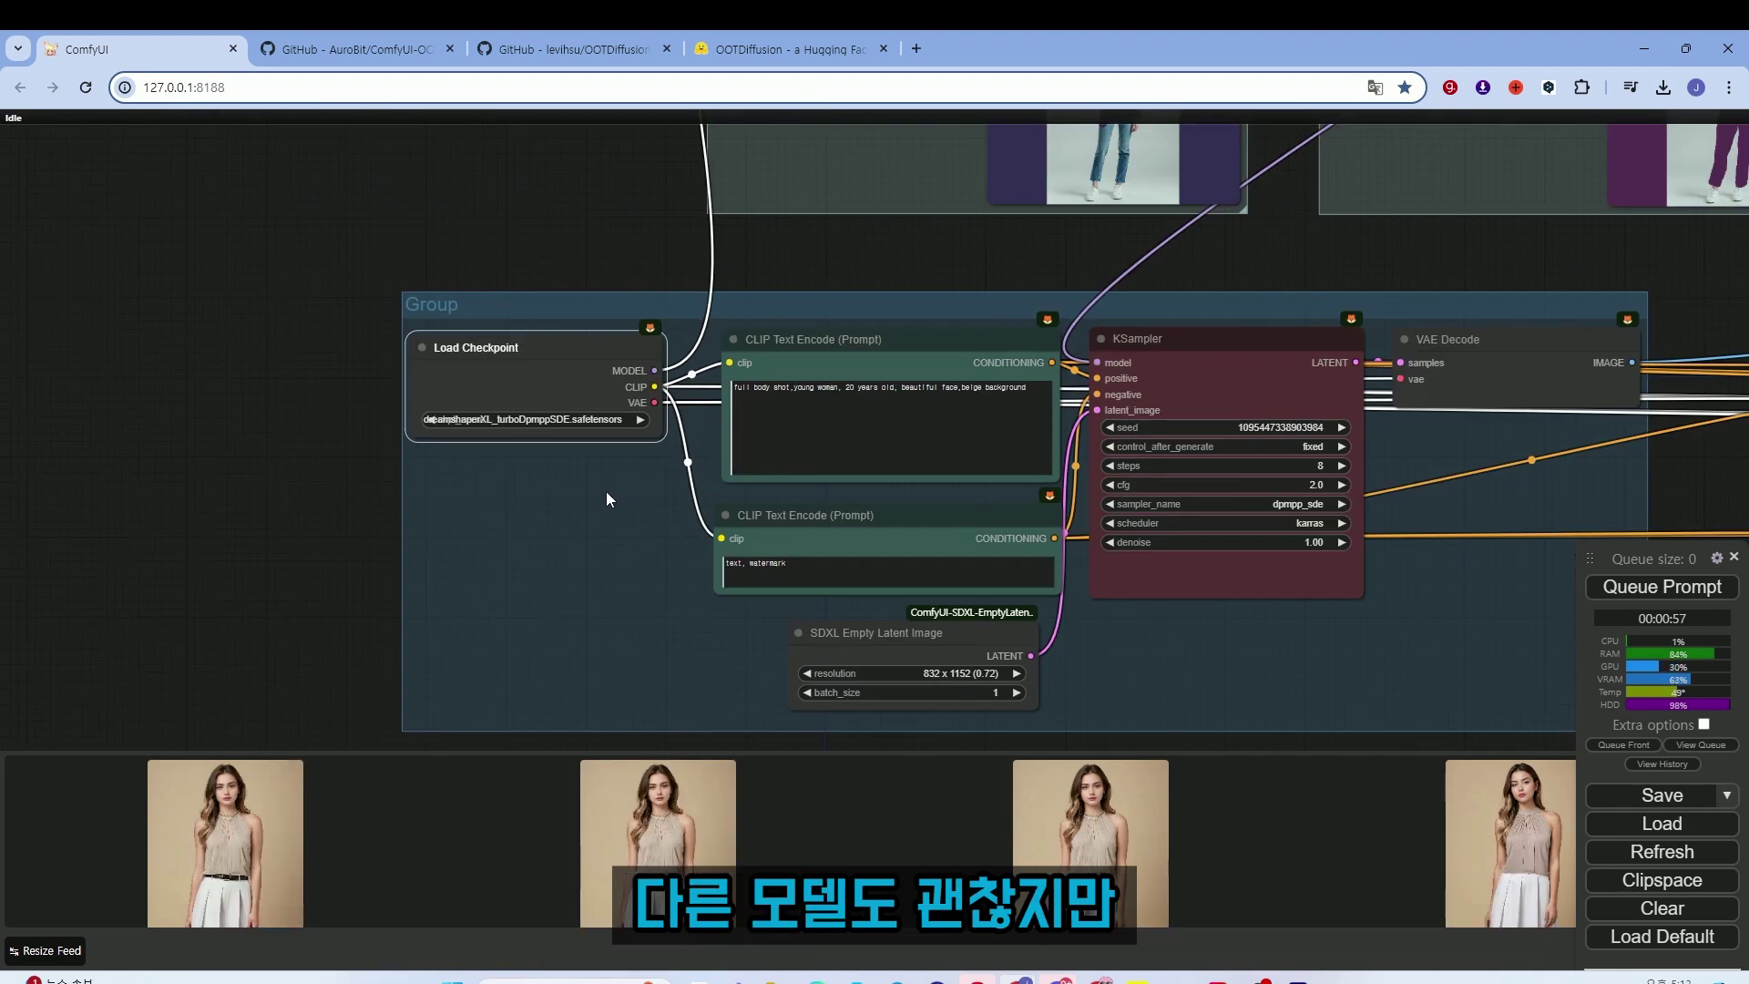
left_click_drag(846, 256, 547, 264)
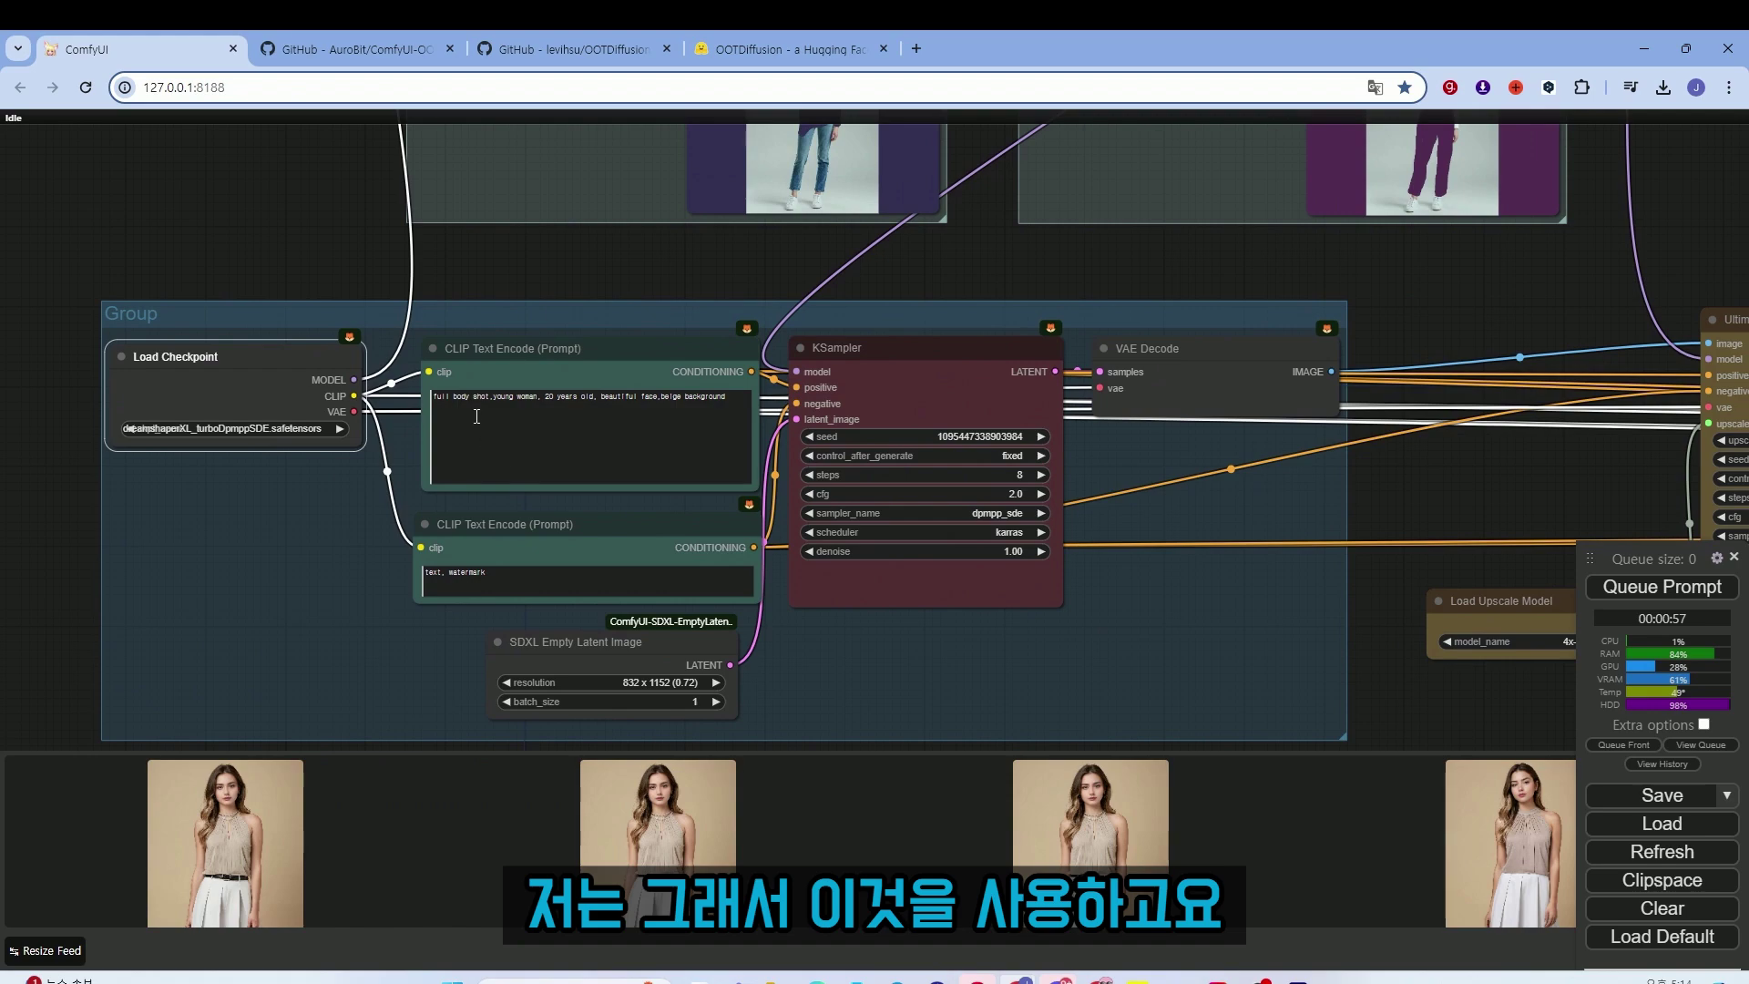
scroll(563, 326, "up", 5)
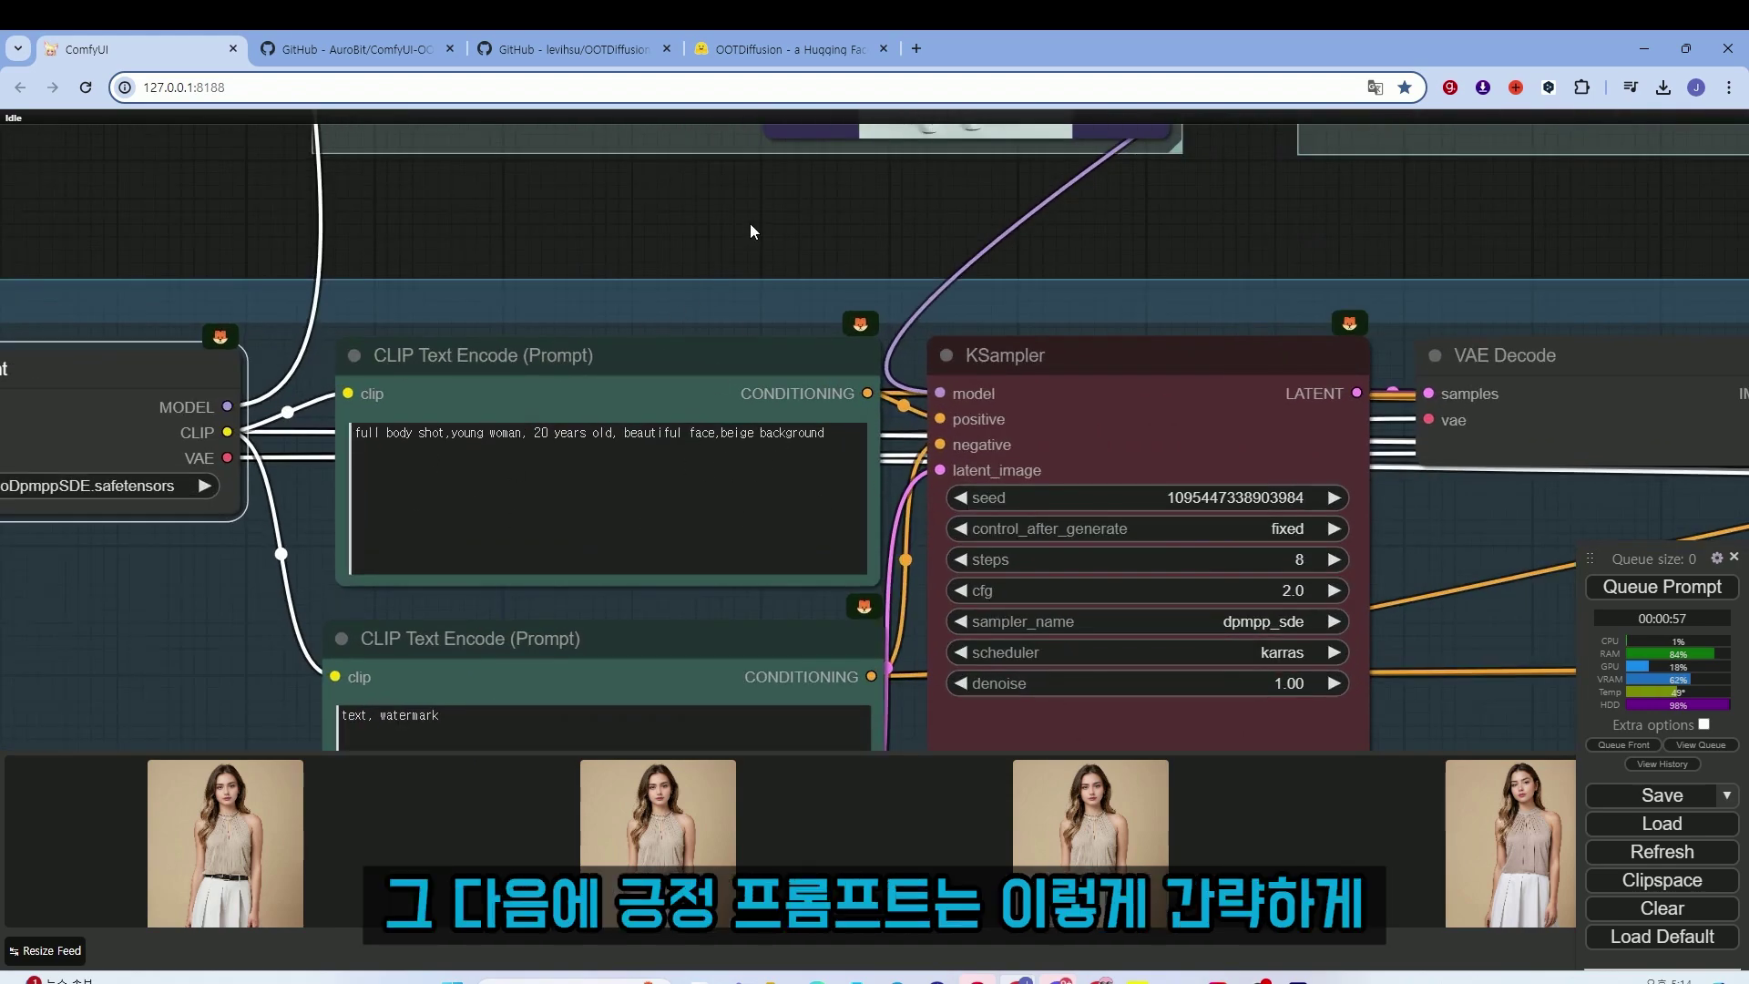
scroll(750, 222, "down", 4)
left_click_drag(746, 228, 632, 237)
scroll(667, 346, "down", 2)
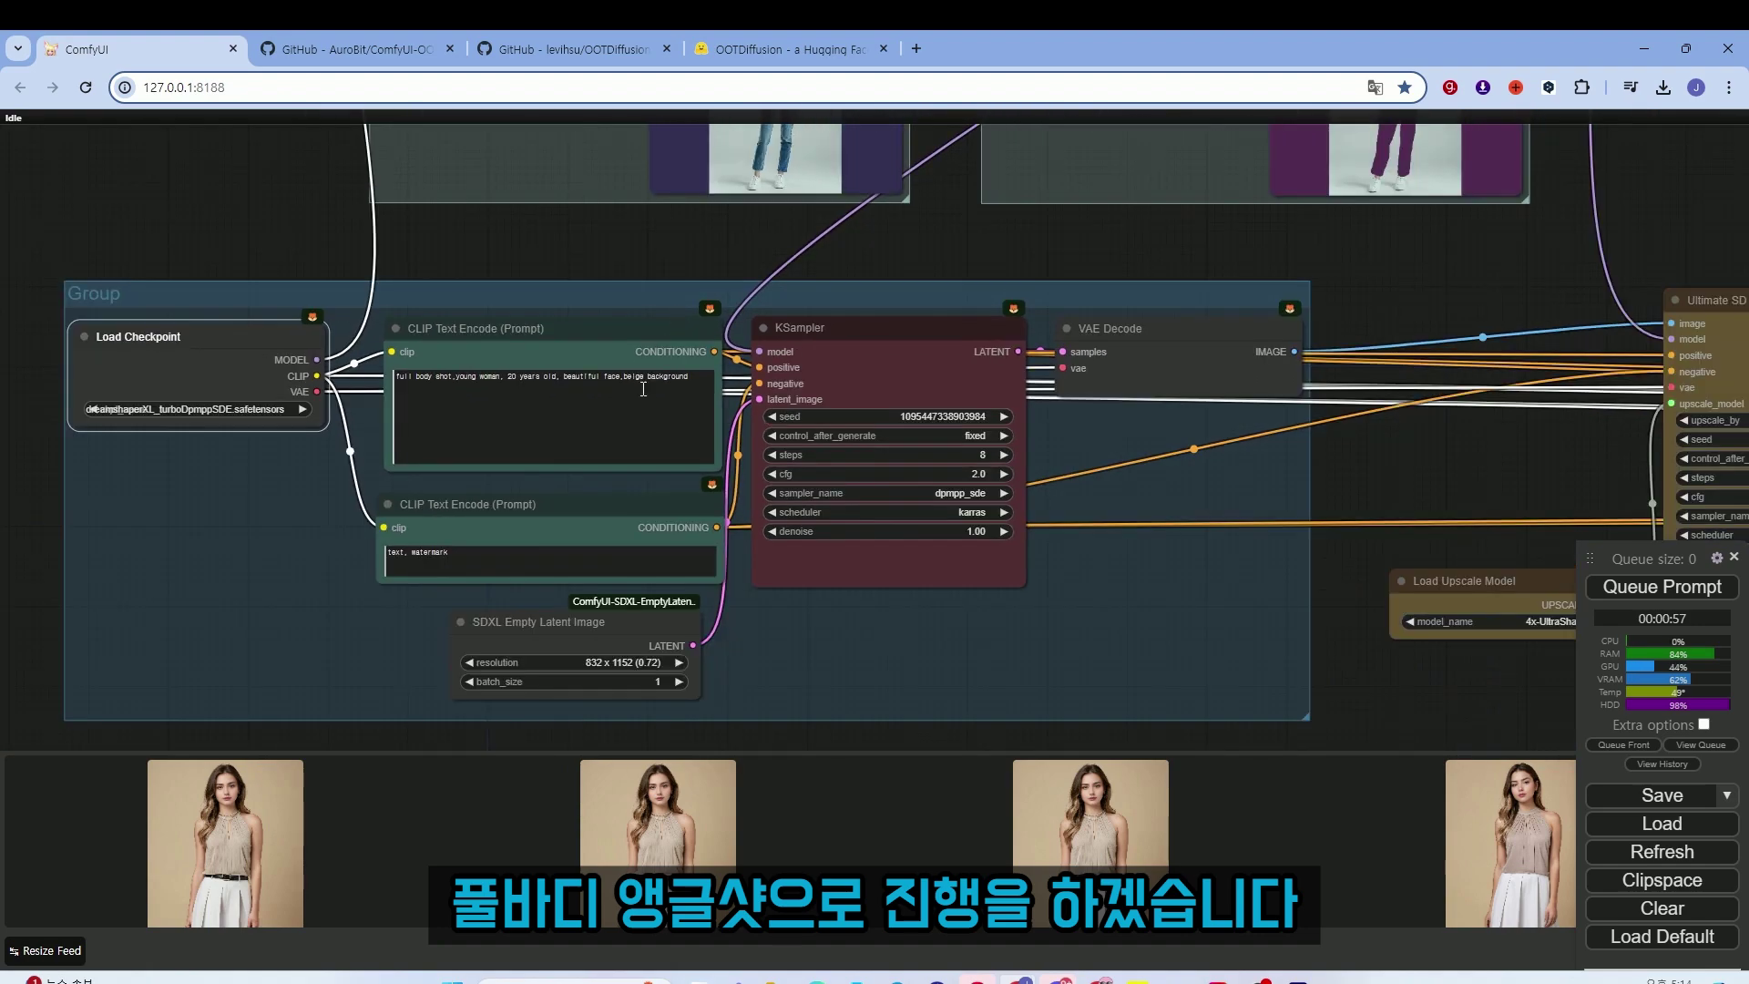
scroll(507, 484, "up", 4)
scroll(845, 554, "down", 4)
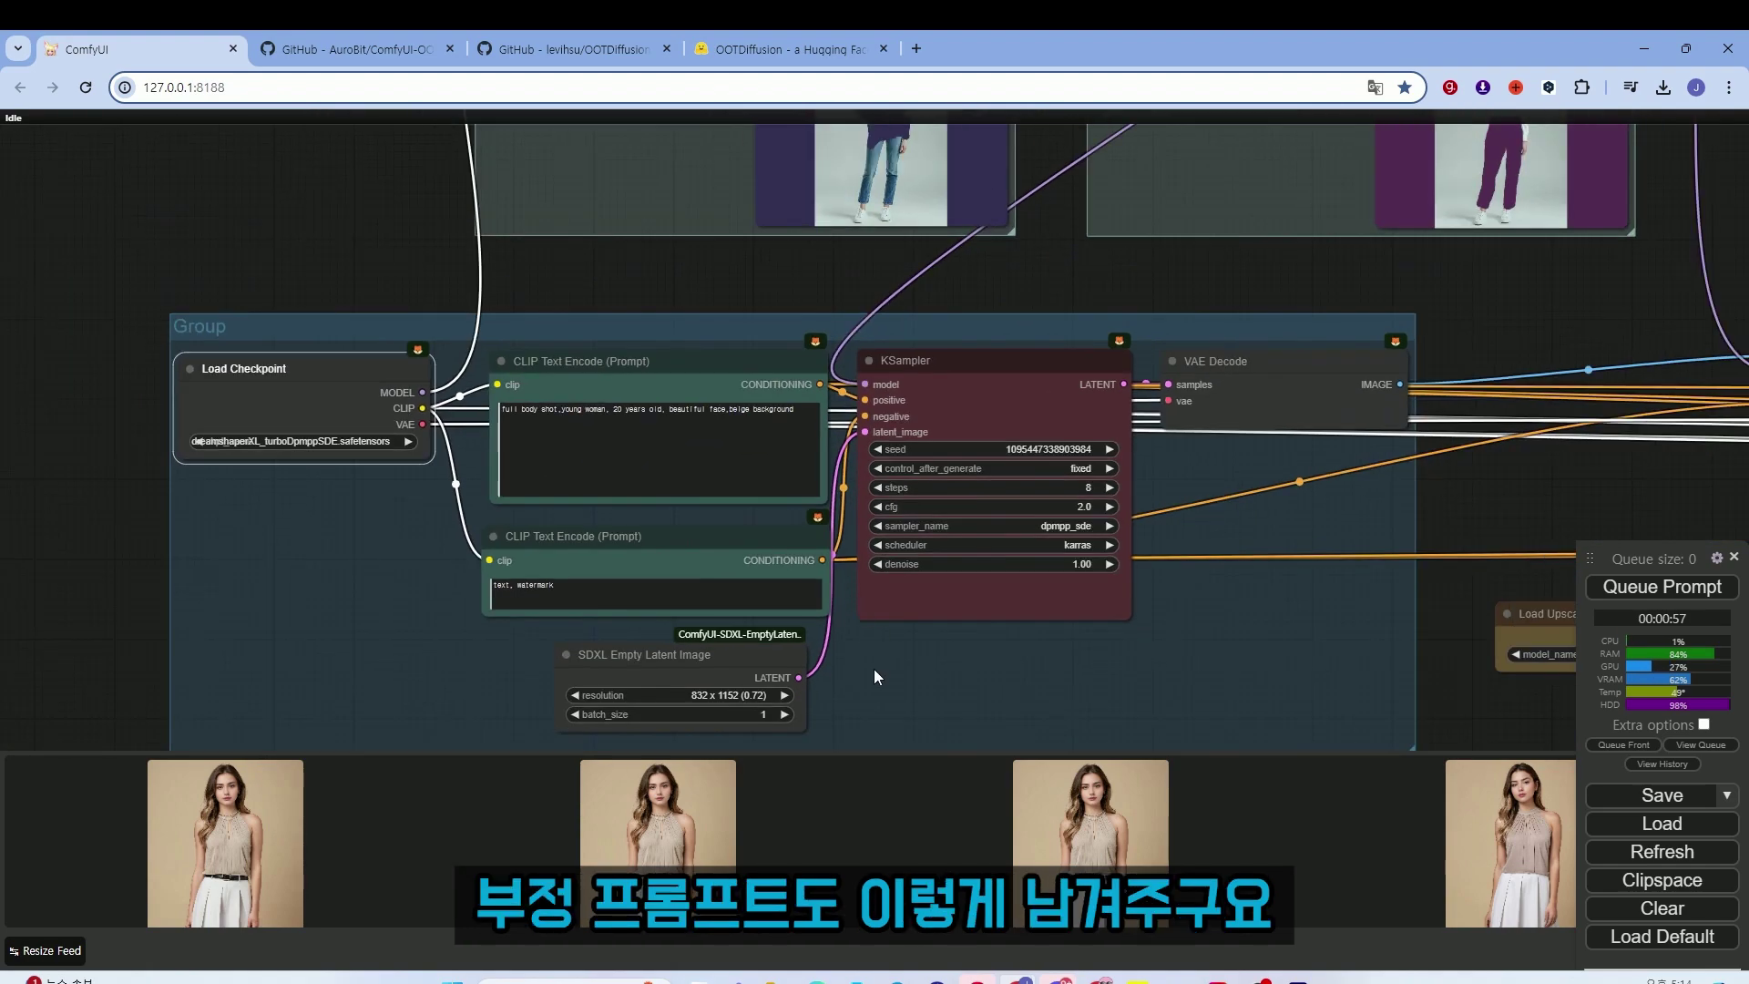
Set the SDXL Empty Latent Image node's resolution to 832 x 1152 (0.72).
scroll(850, 704, "up", 4)
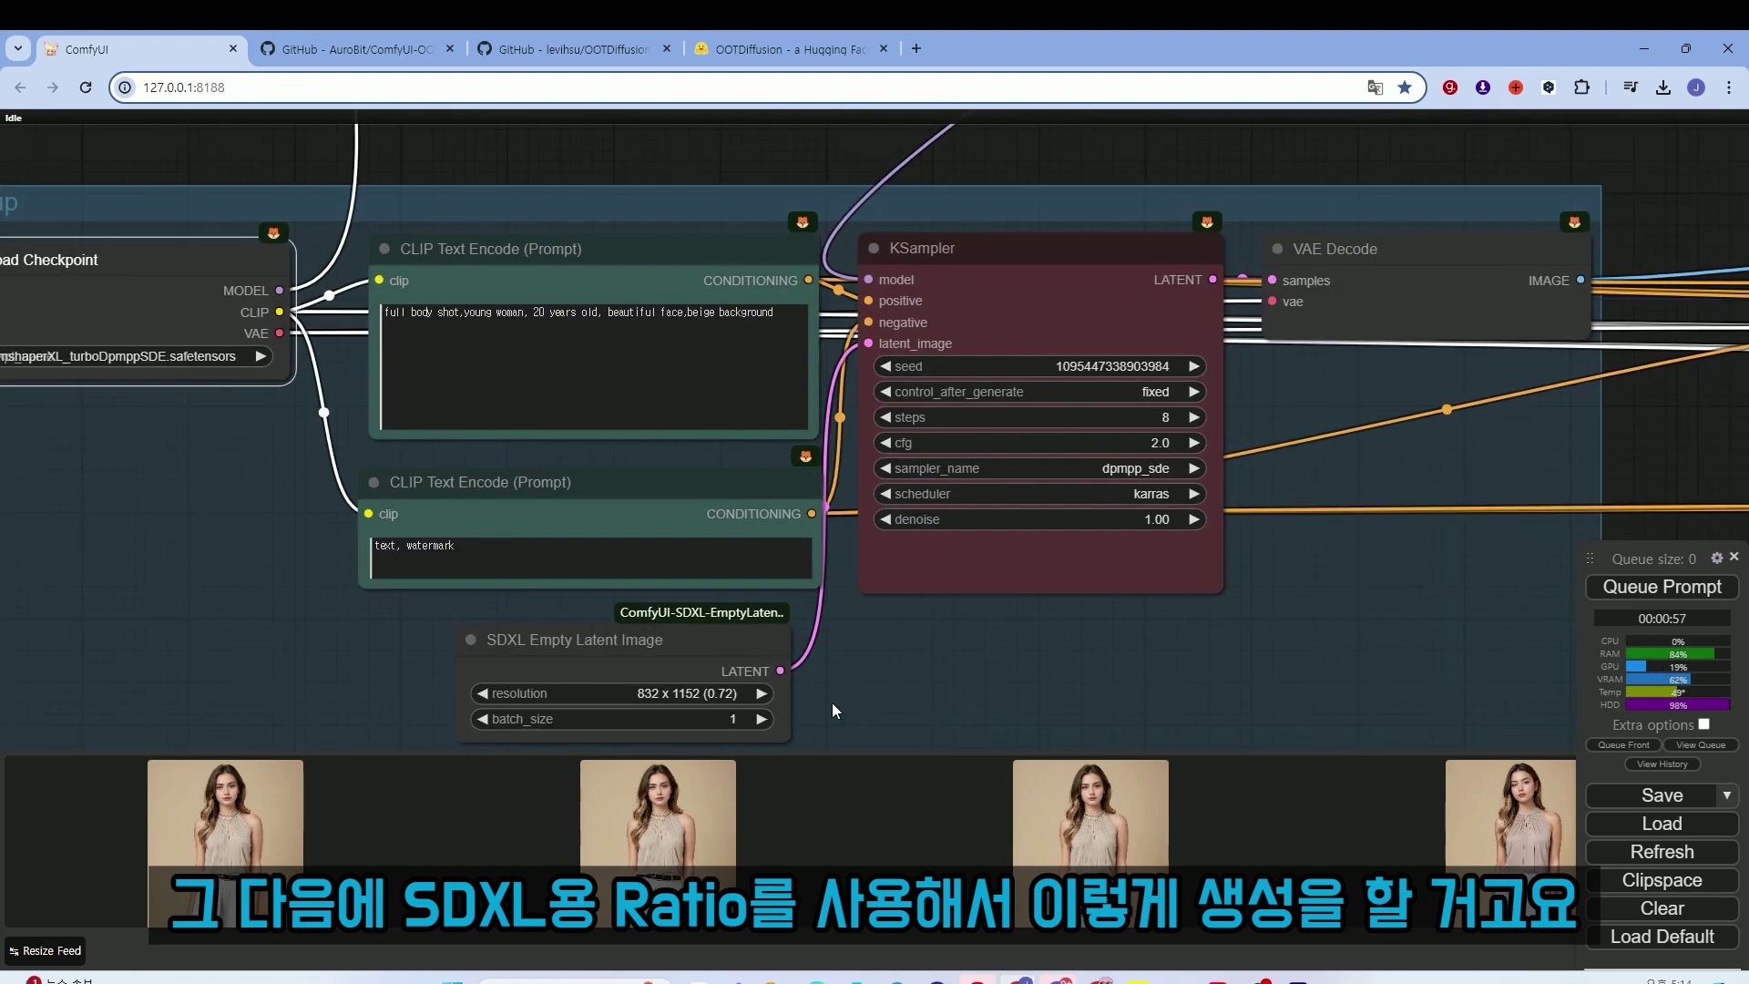
left_click(674, 692)
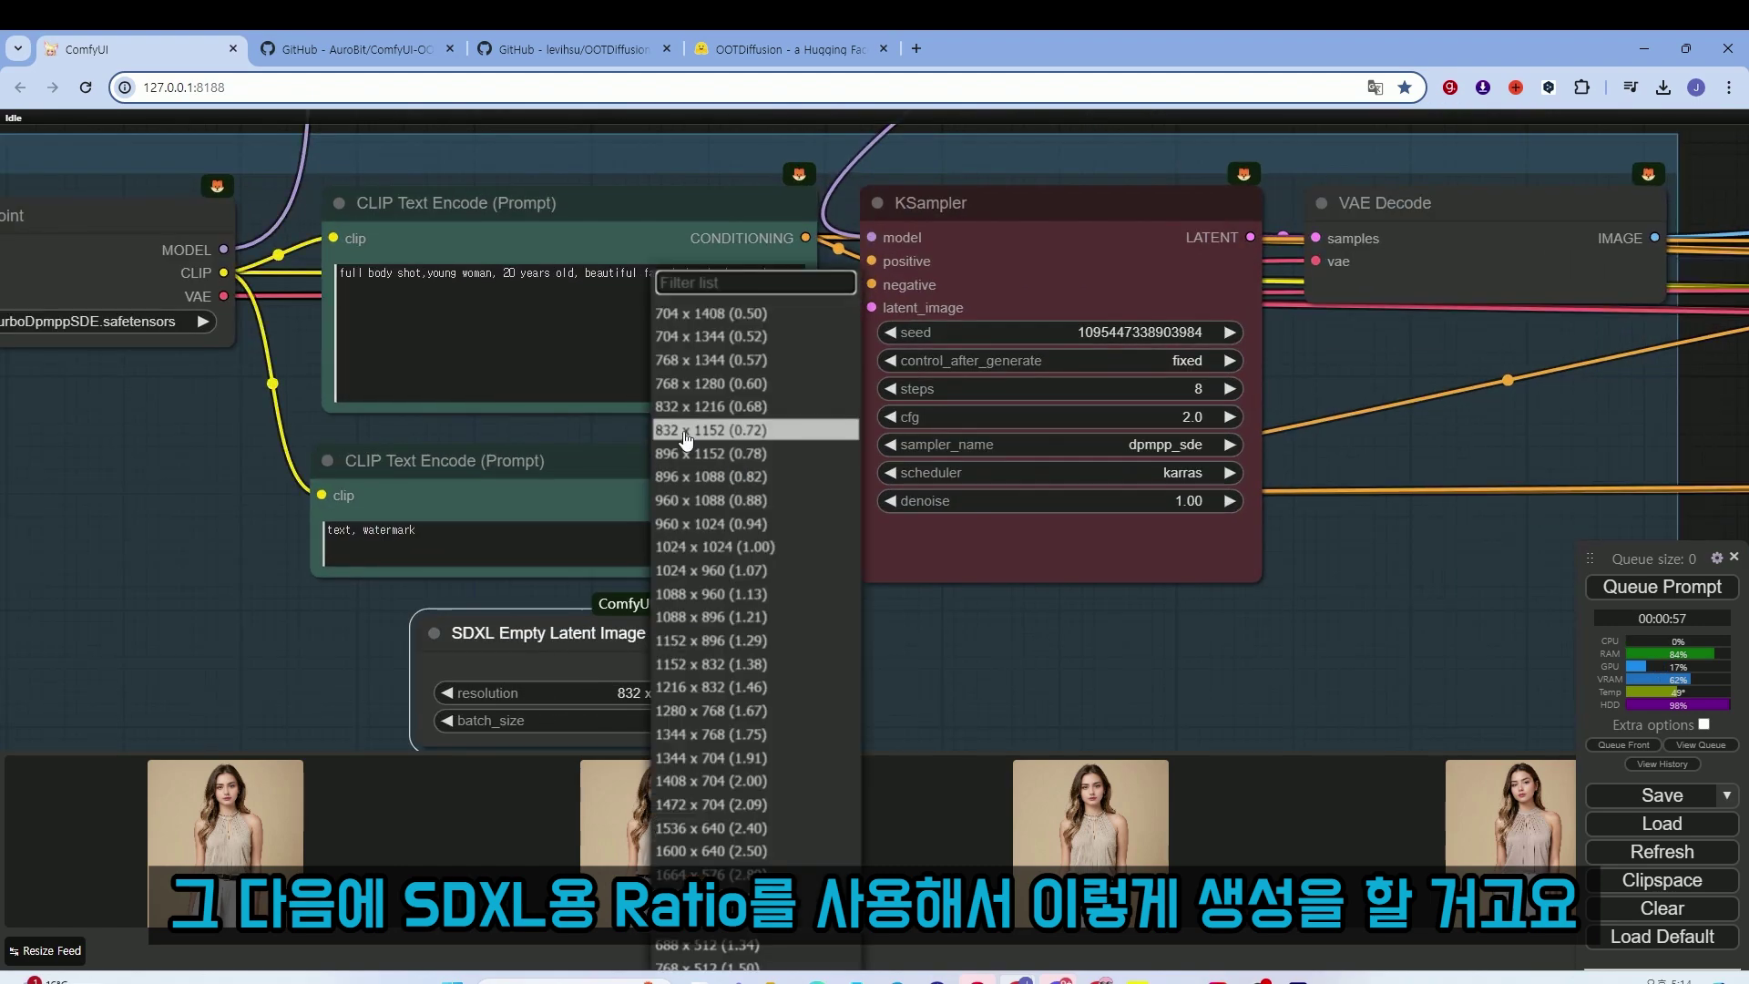
left_click(708, 425)
scroll(843, 619, "down", 2)
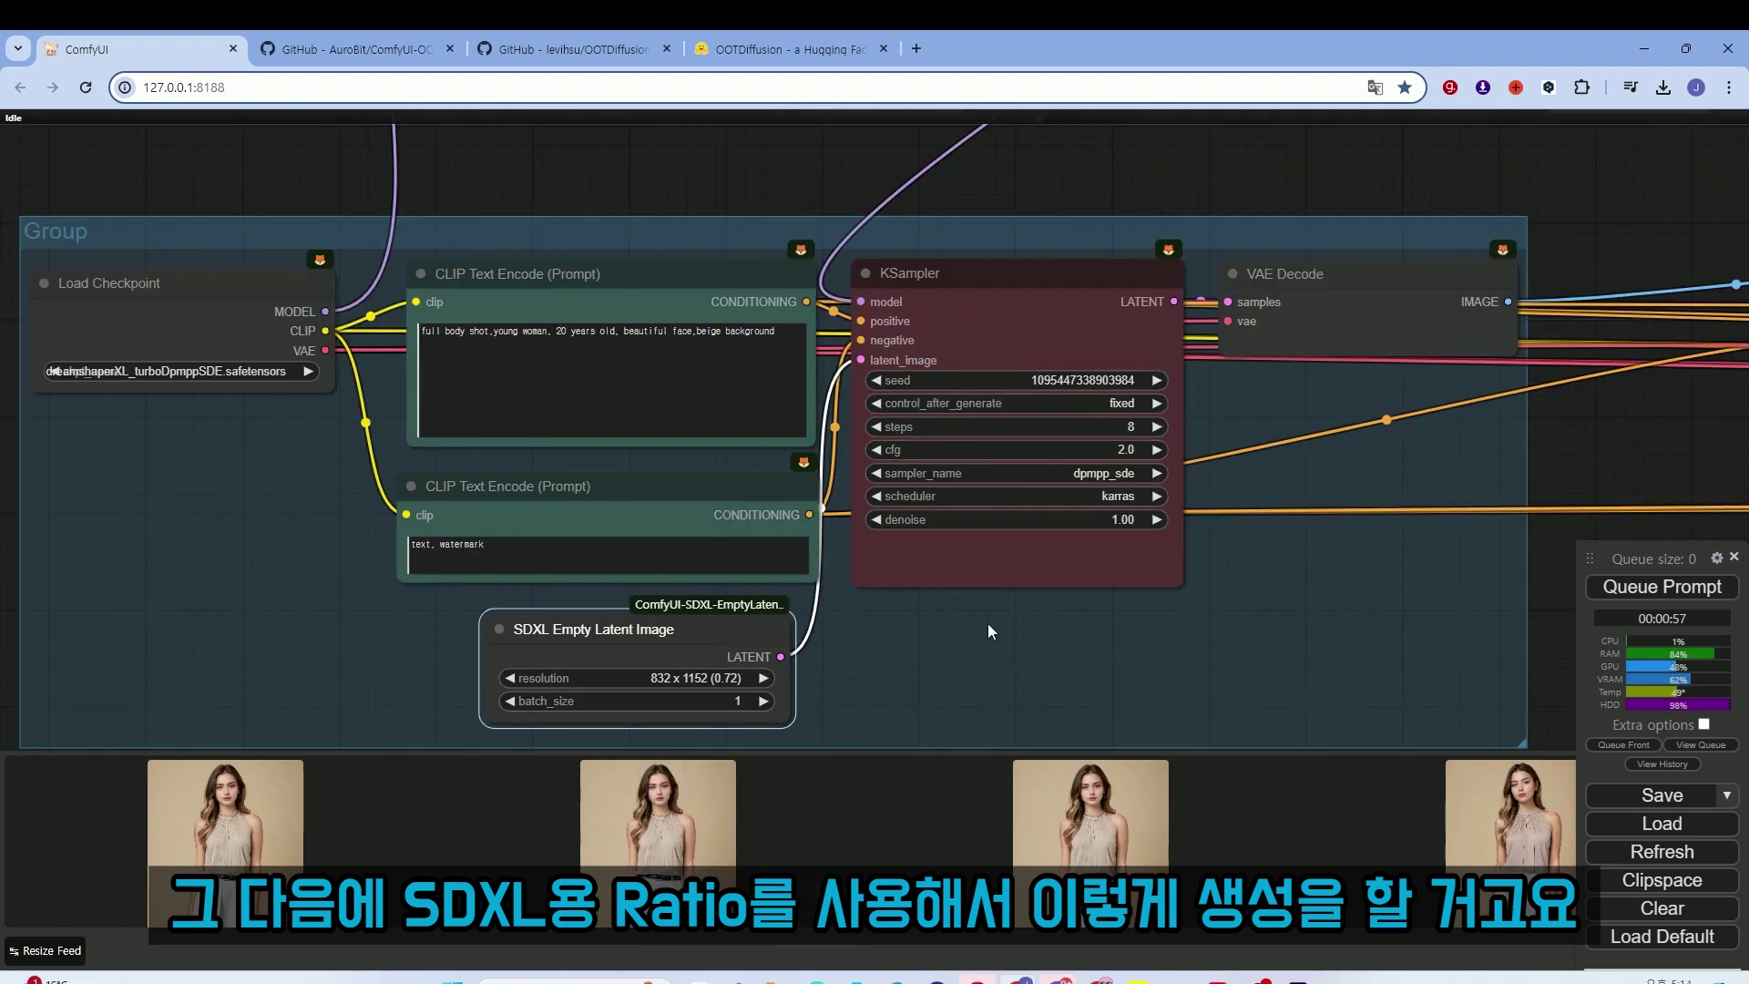
Set the KSampler's control_after_generate option to randomize.
scroll(781, 449, "up", 3)
left_click(780, 251)
left_click_drag(781, 251, 779, 244)
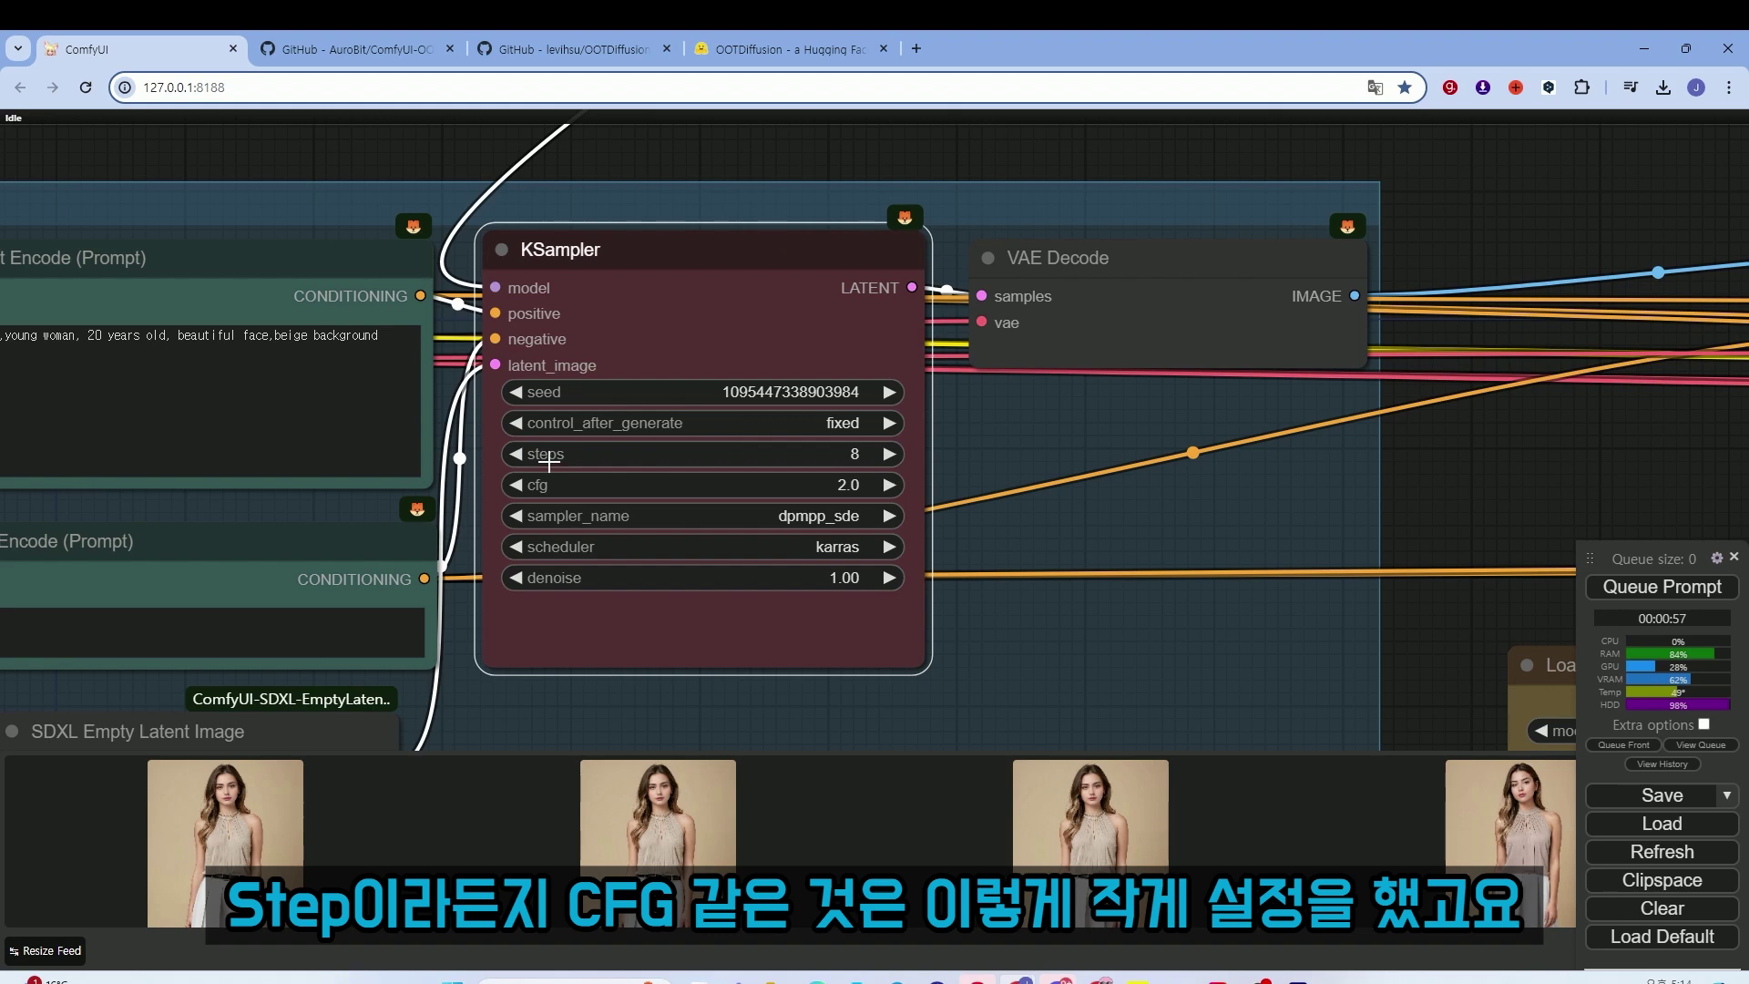
left_click(849, 422)
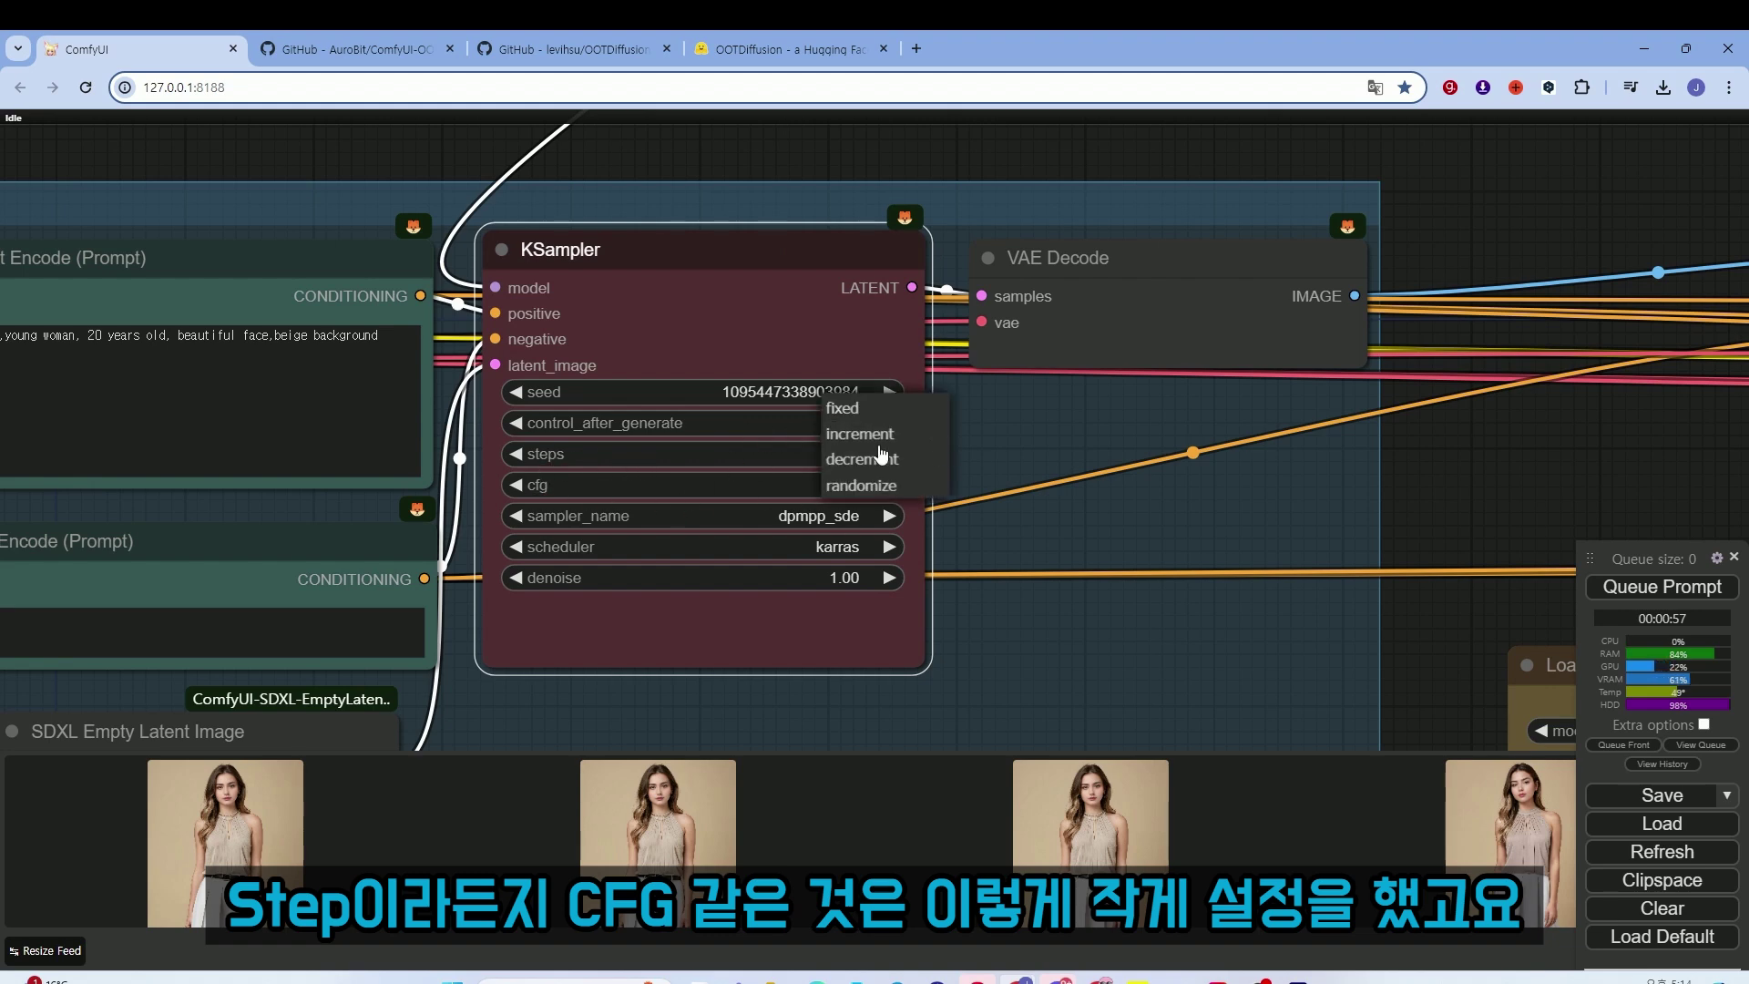
left_click(861, 485)
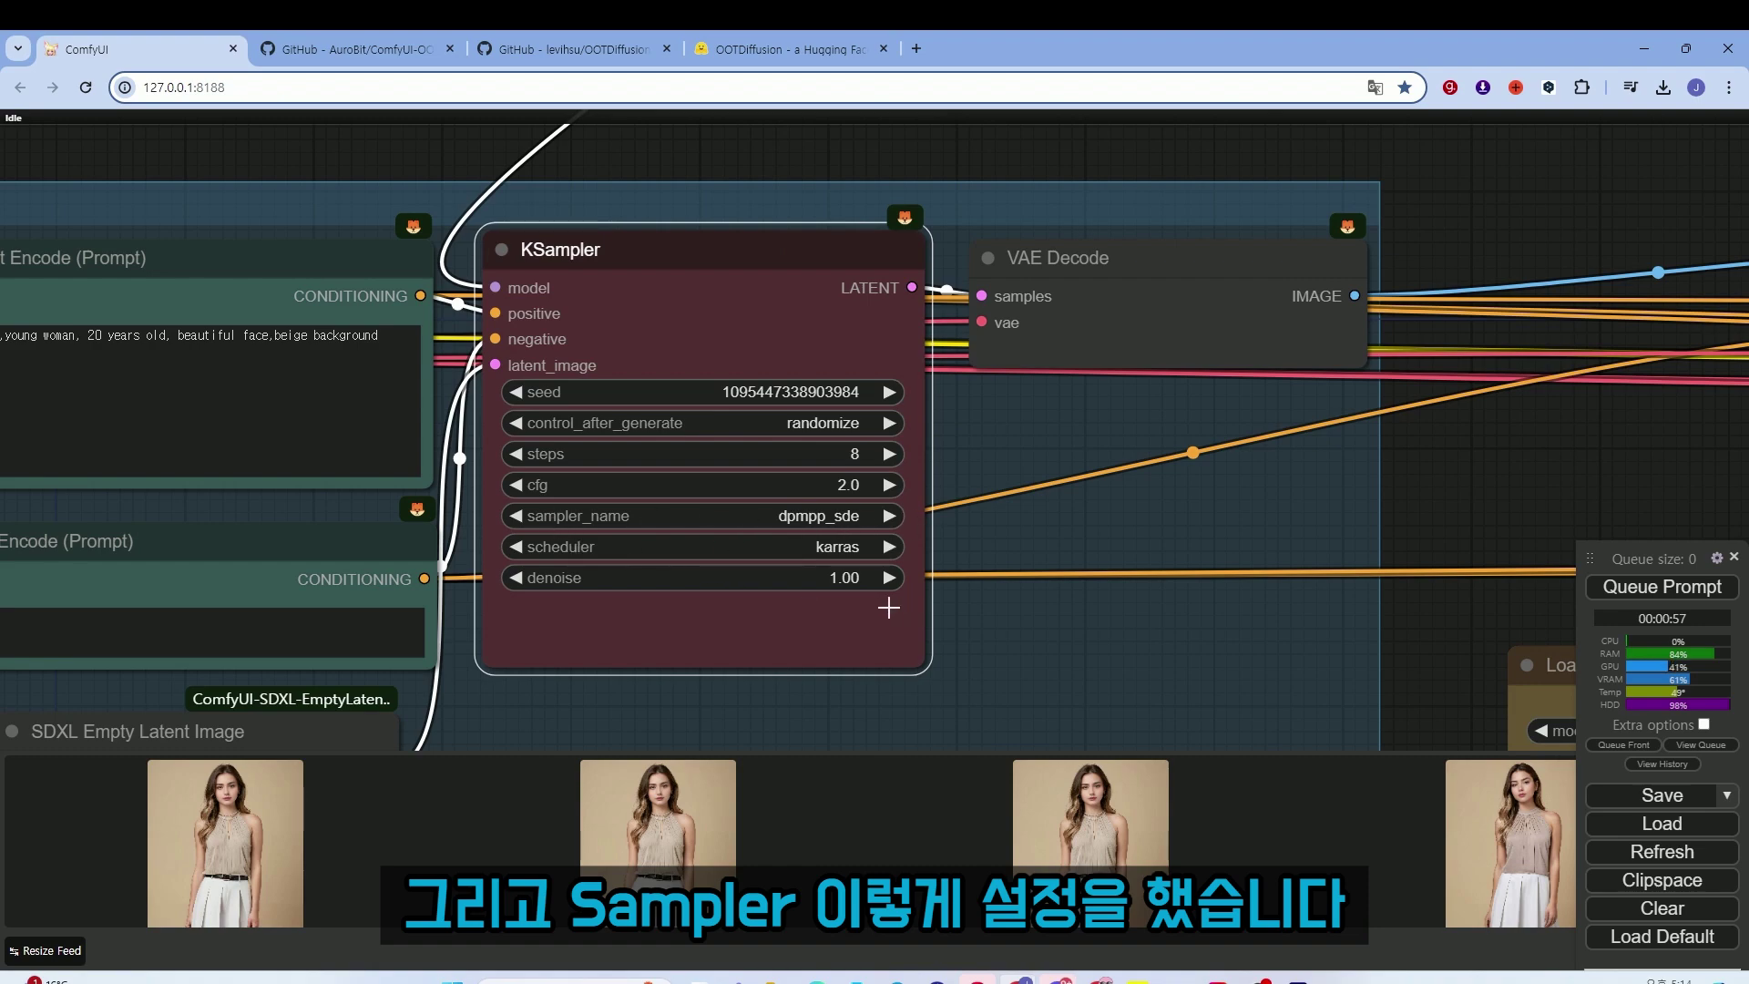
Examine how the model connection runs from the checkpoint through the two IPAdapter groups to the KSampler.
scroll(1044, 587, "down", 5)
scroll(1042, 583, "down", 5)
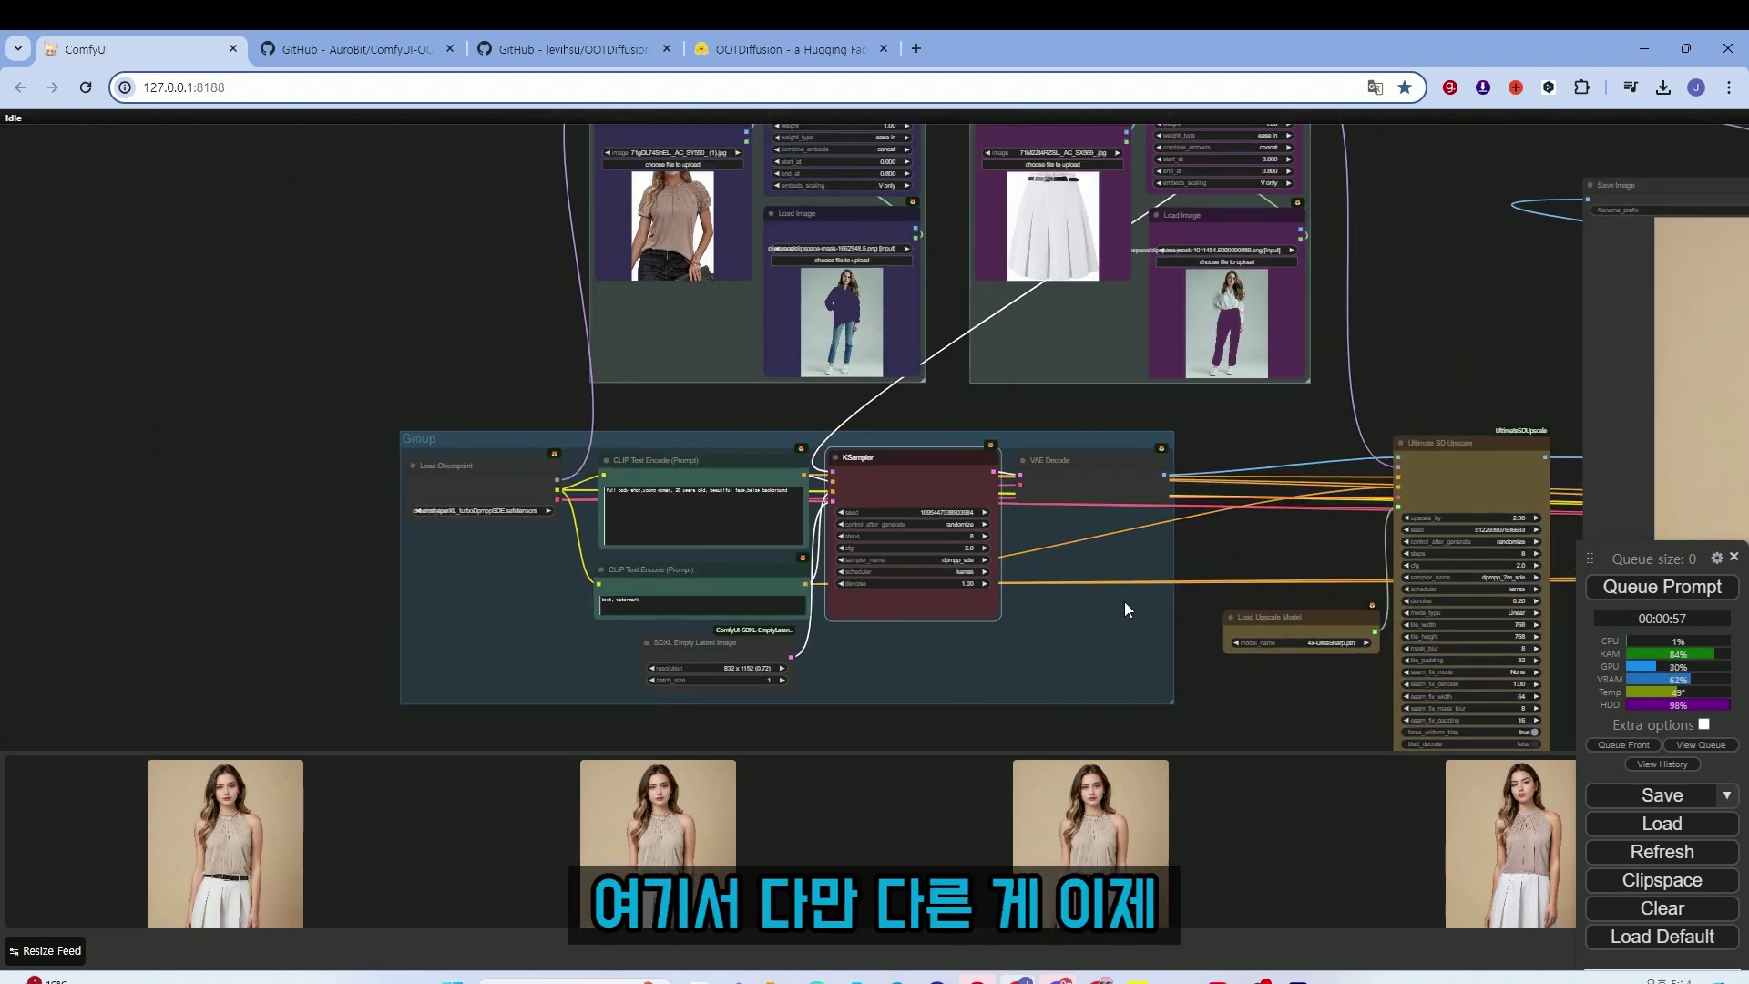
scroll(944, 420, "up", 5)
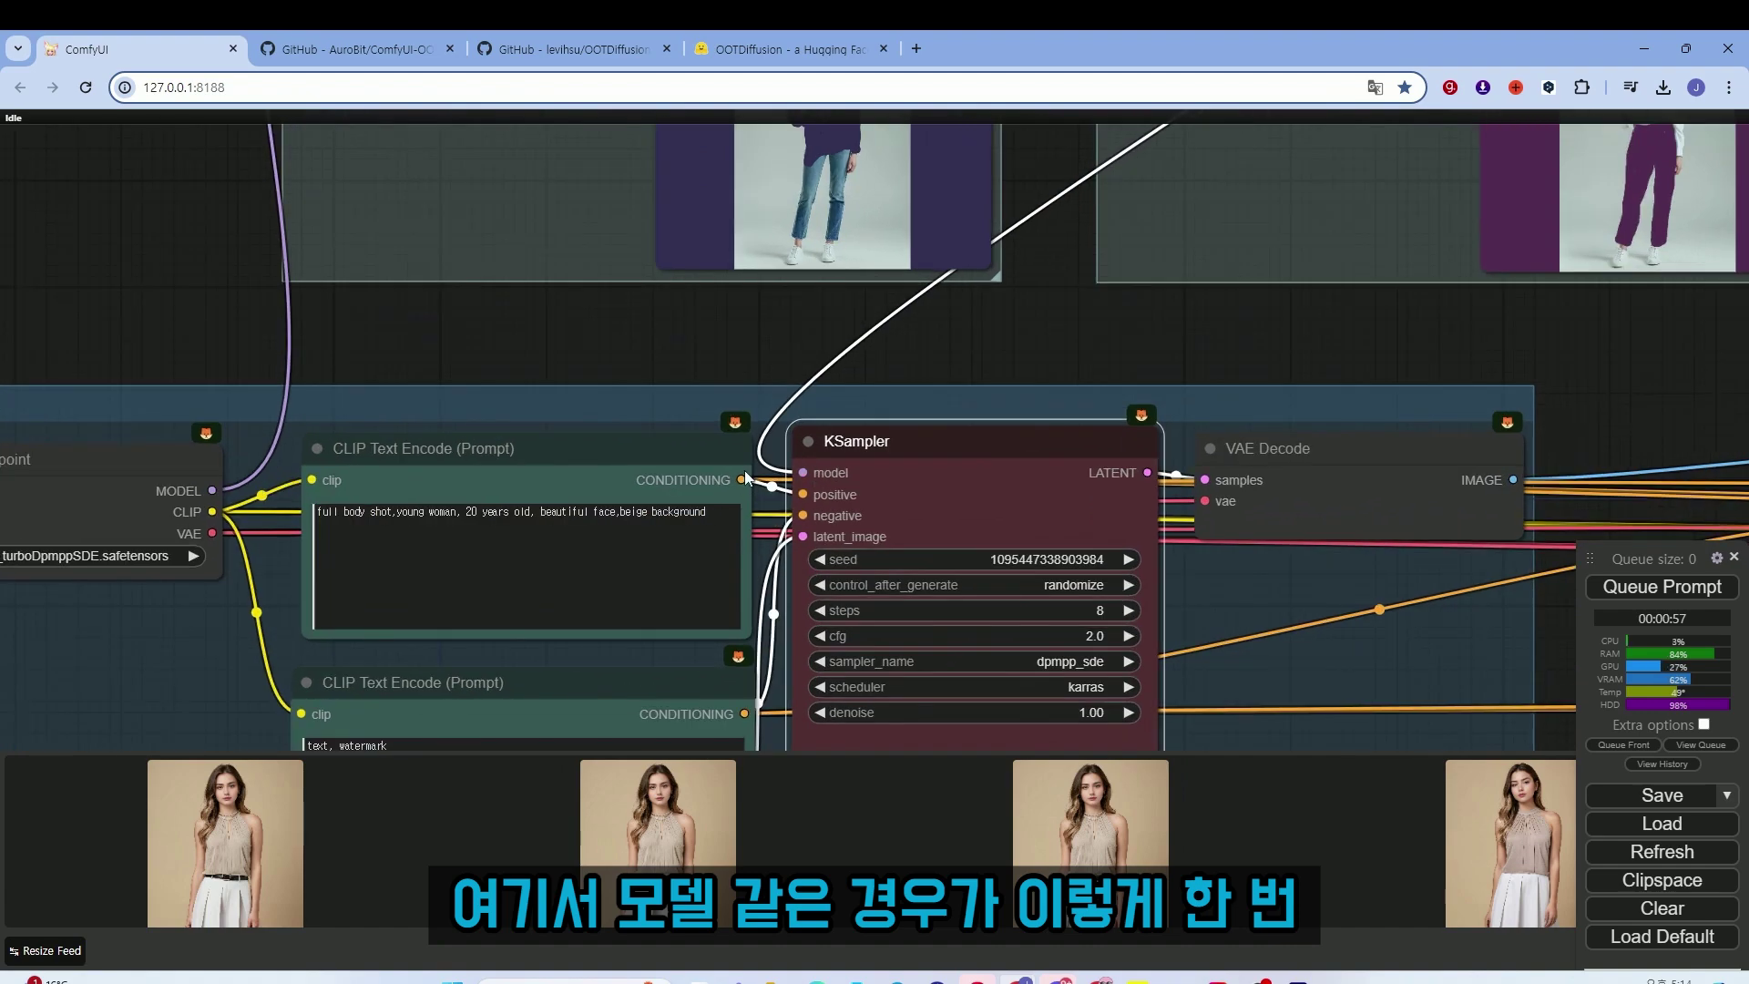
left_click_drag(1061, 381, 1104, 565)
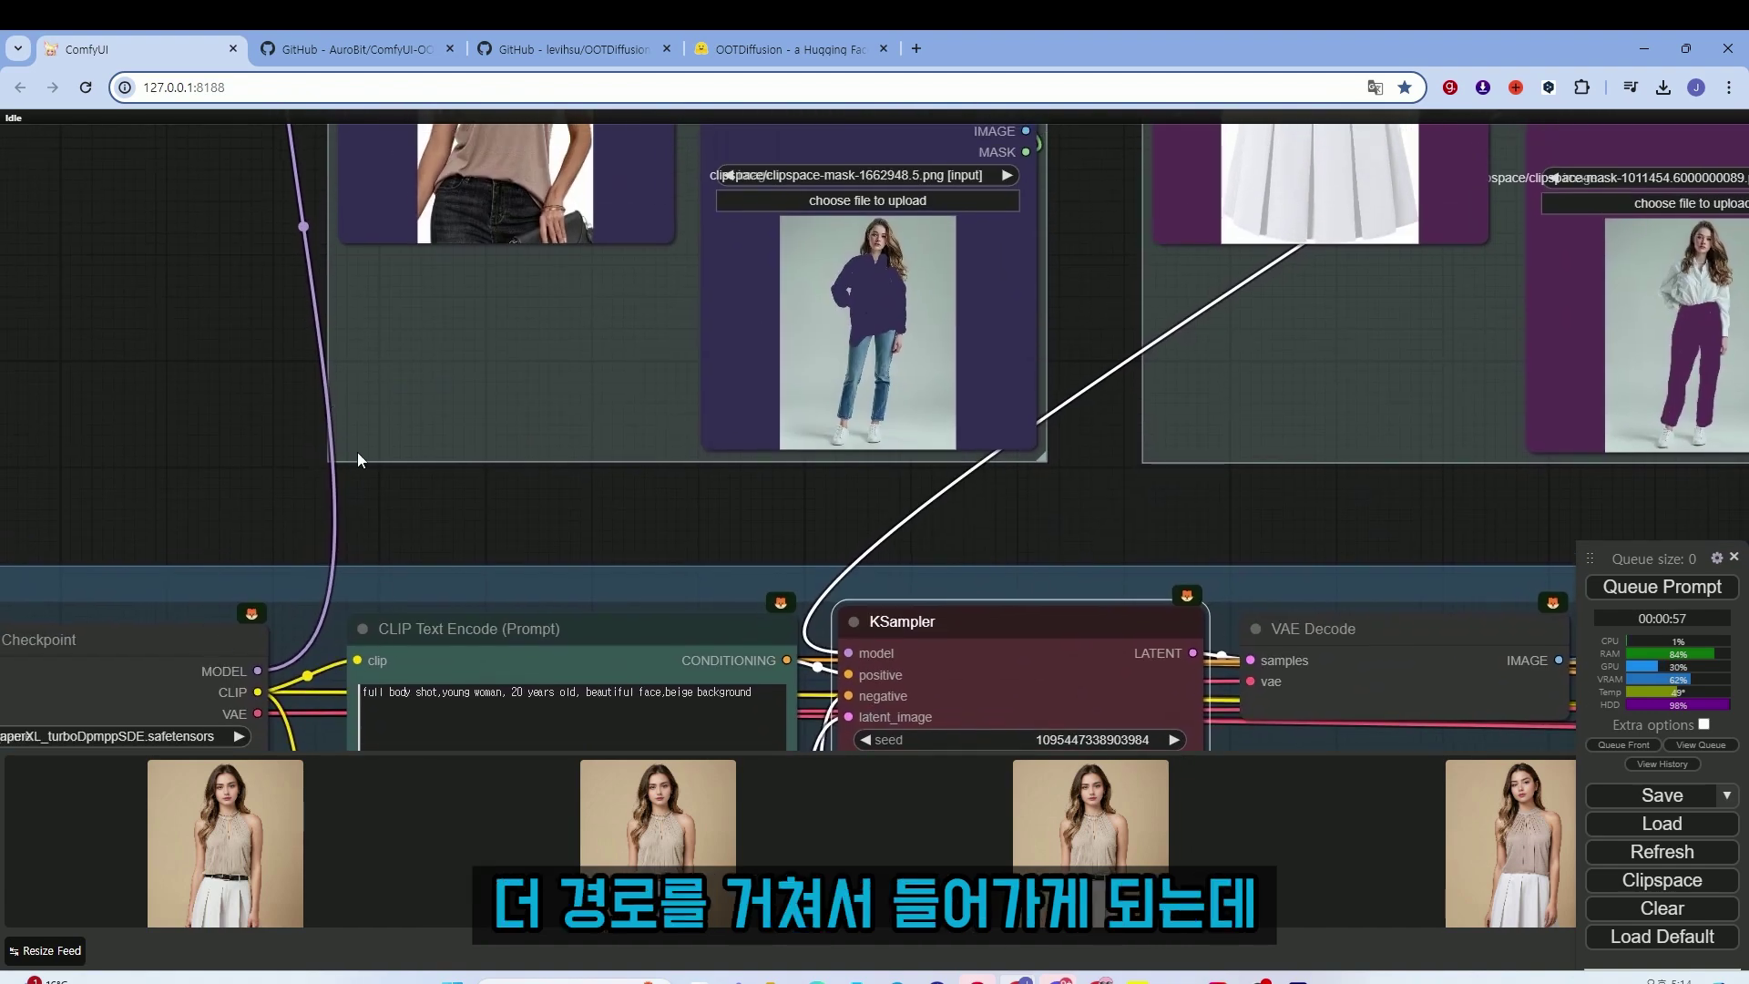
scroll(381, 476, "down", 4)
scroll(492, 499, "down", 3)
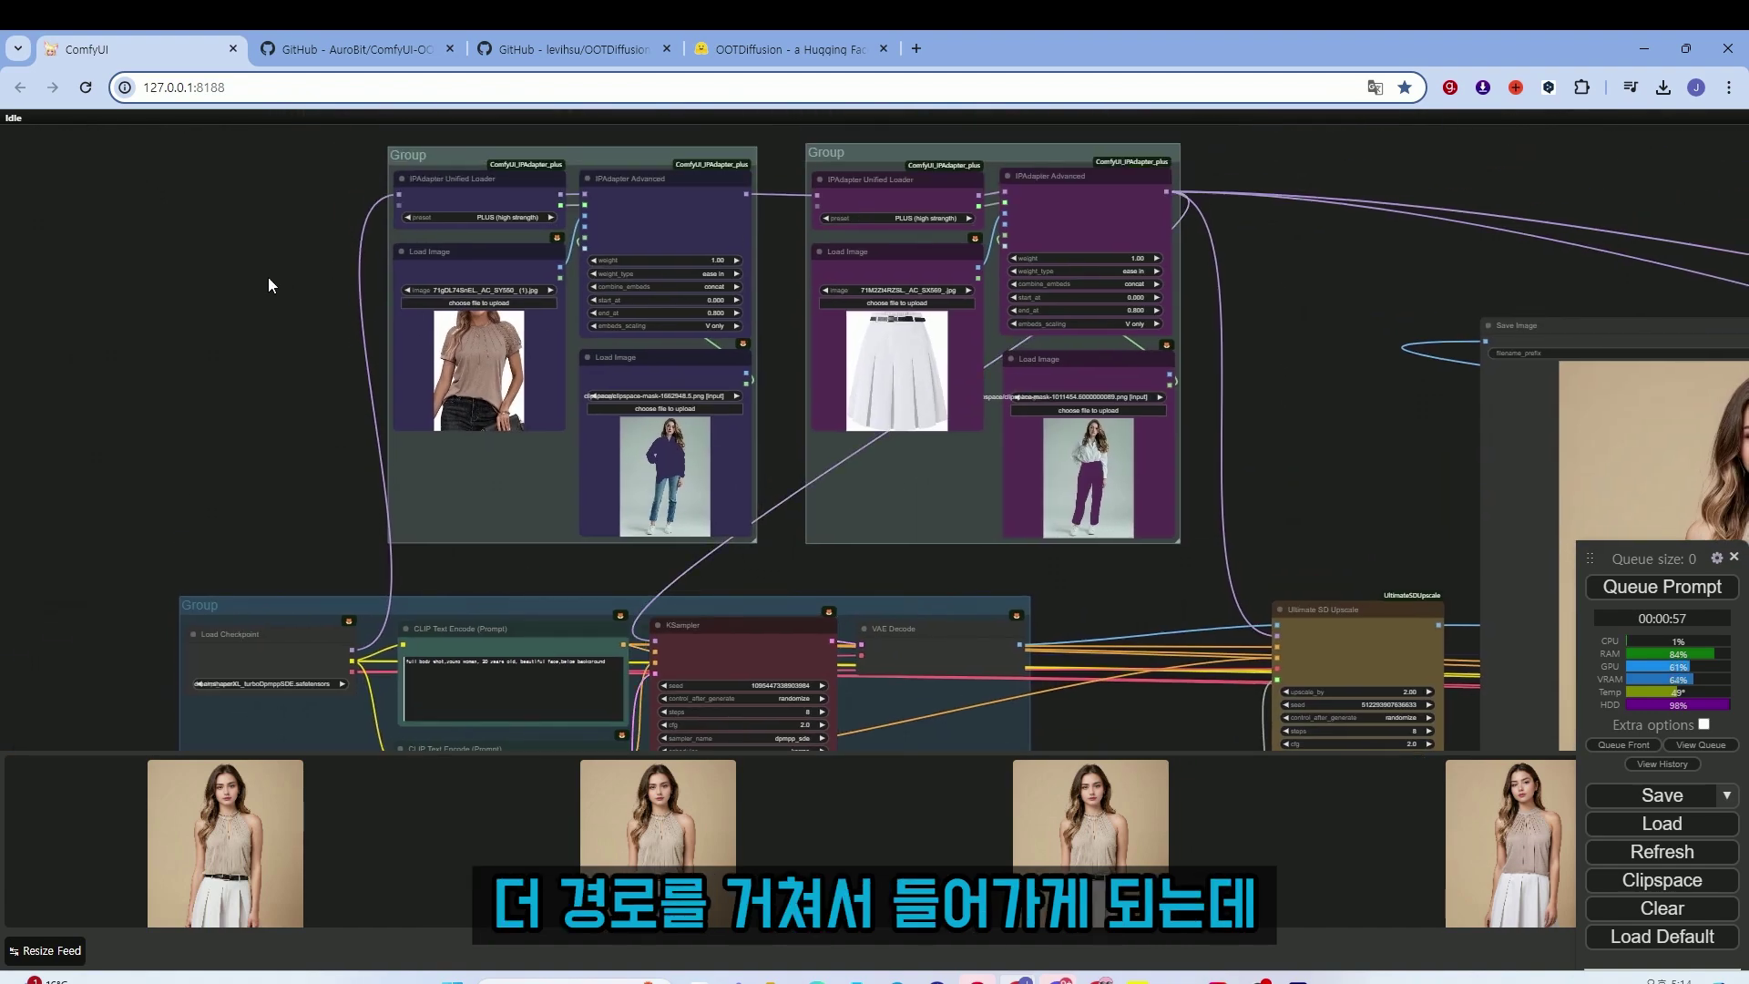
left_click_drag(272, 270, 293, 336)
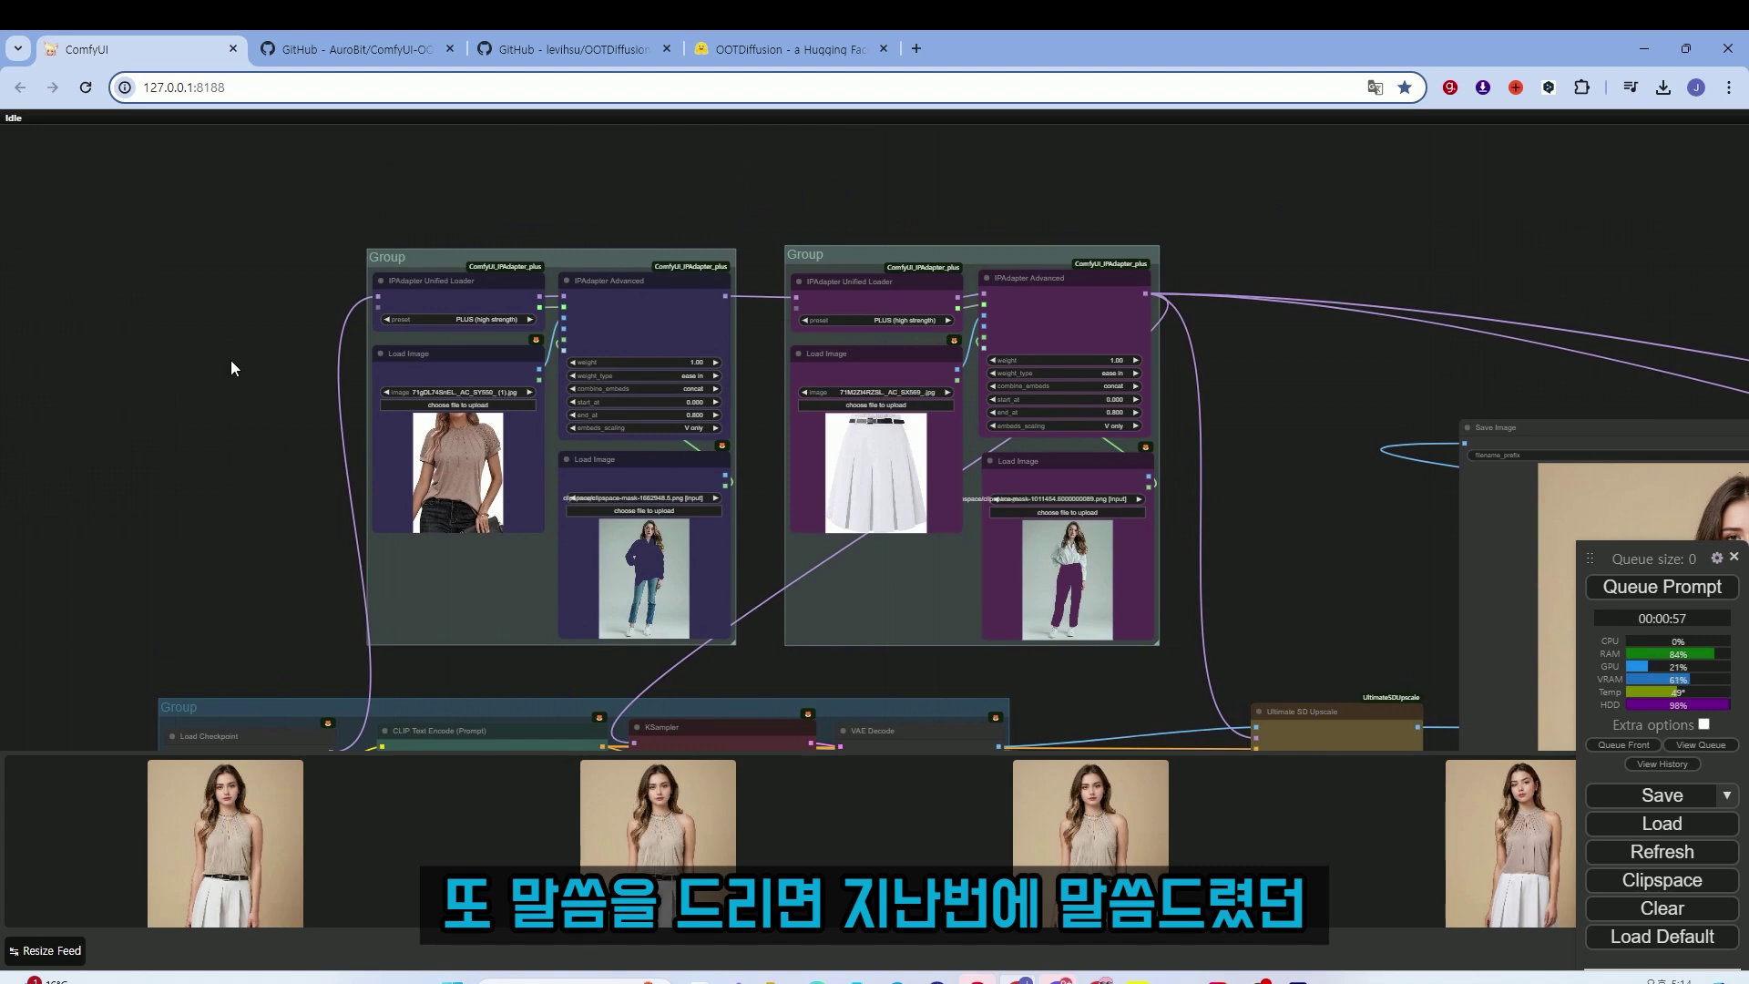
Reposition the blouse and skirt IPAdapter groups so they sit close together above the base generation group.
scroll(243, 368, "up", 1)
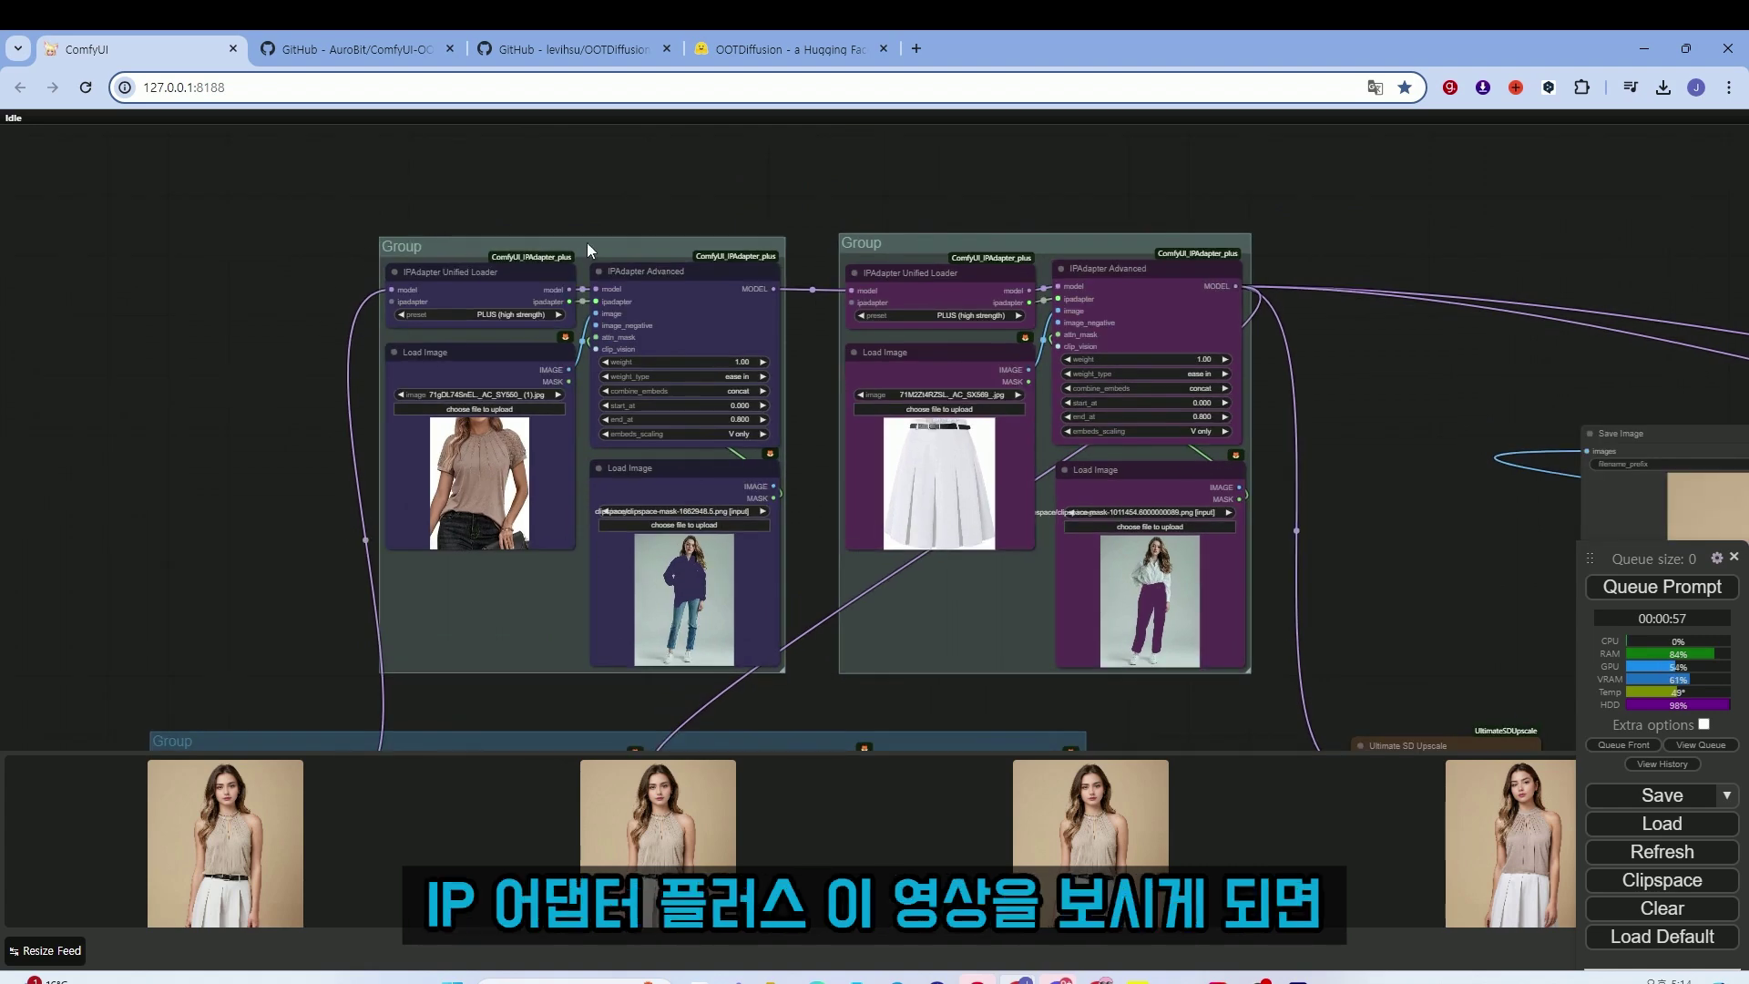
mouse_move(614, 238)
left_mouse_down()
mouse_move(526, 239)
mouse_move(648, 243)
mouse_move(627, 253)
left_mouse_up()
left_click_drag(883, 244, 864, 250)
left_click_drag(629, 254, 625, 257)
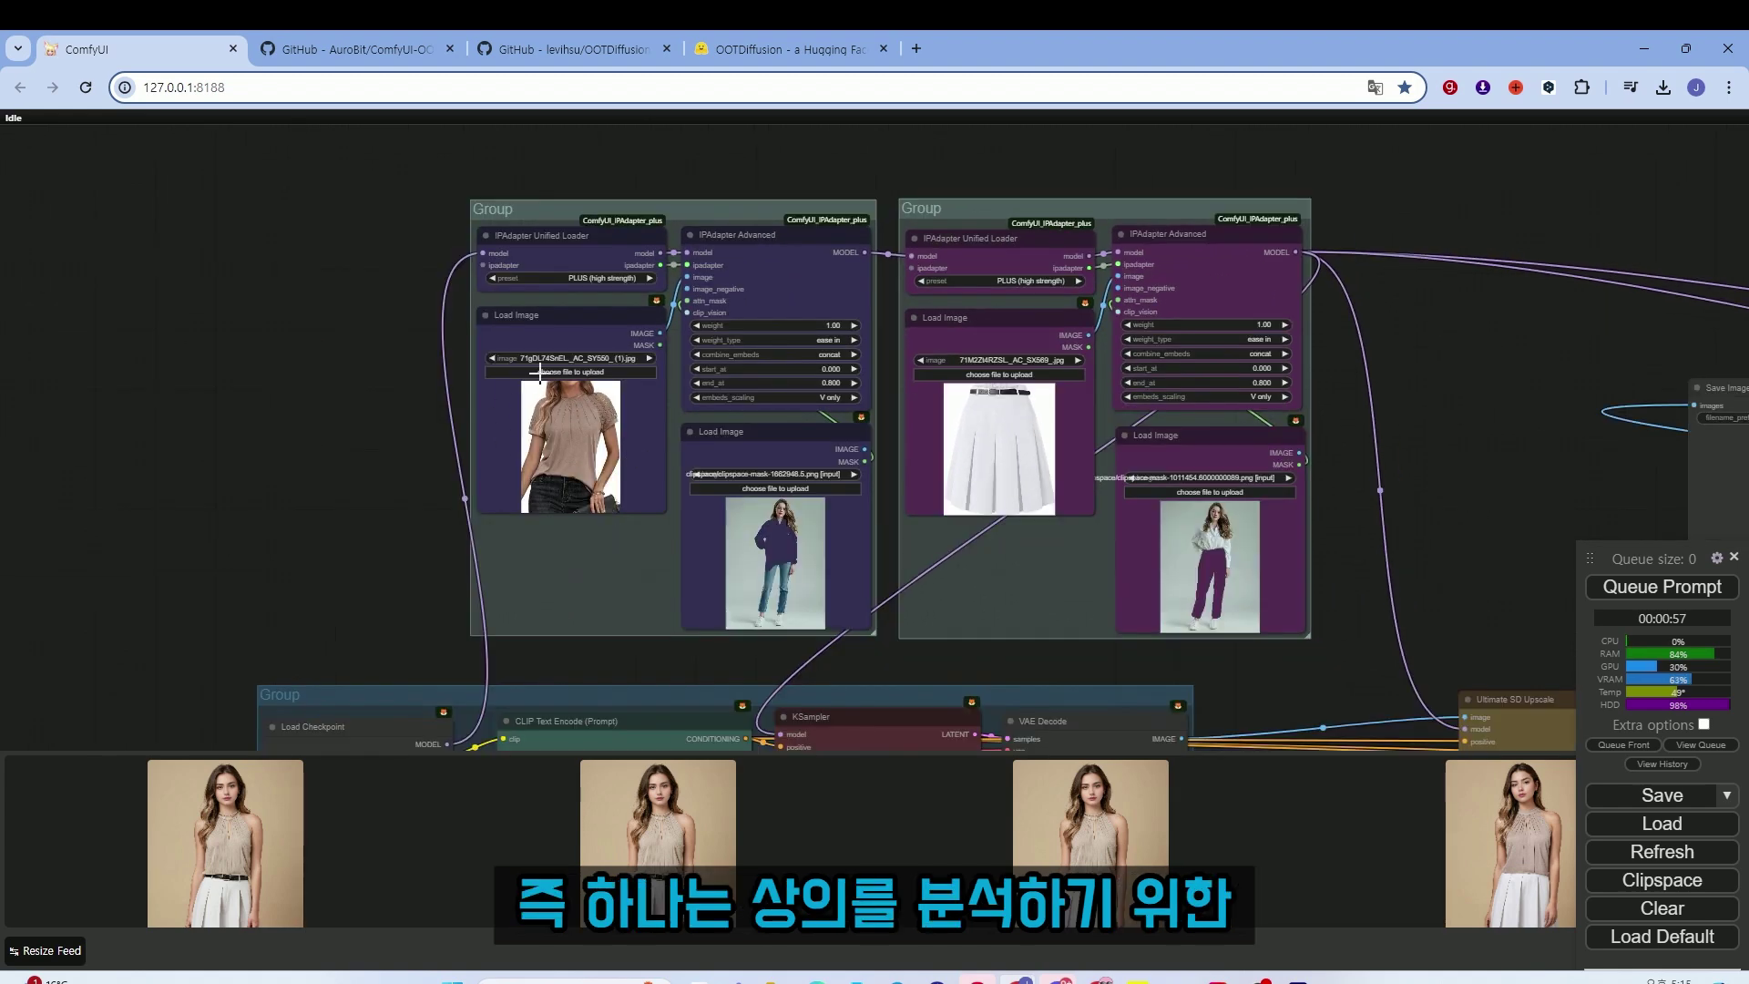
left_click_drag(730, 208, 718, 206)
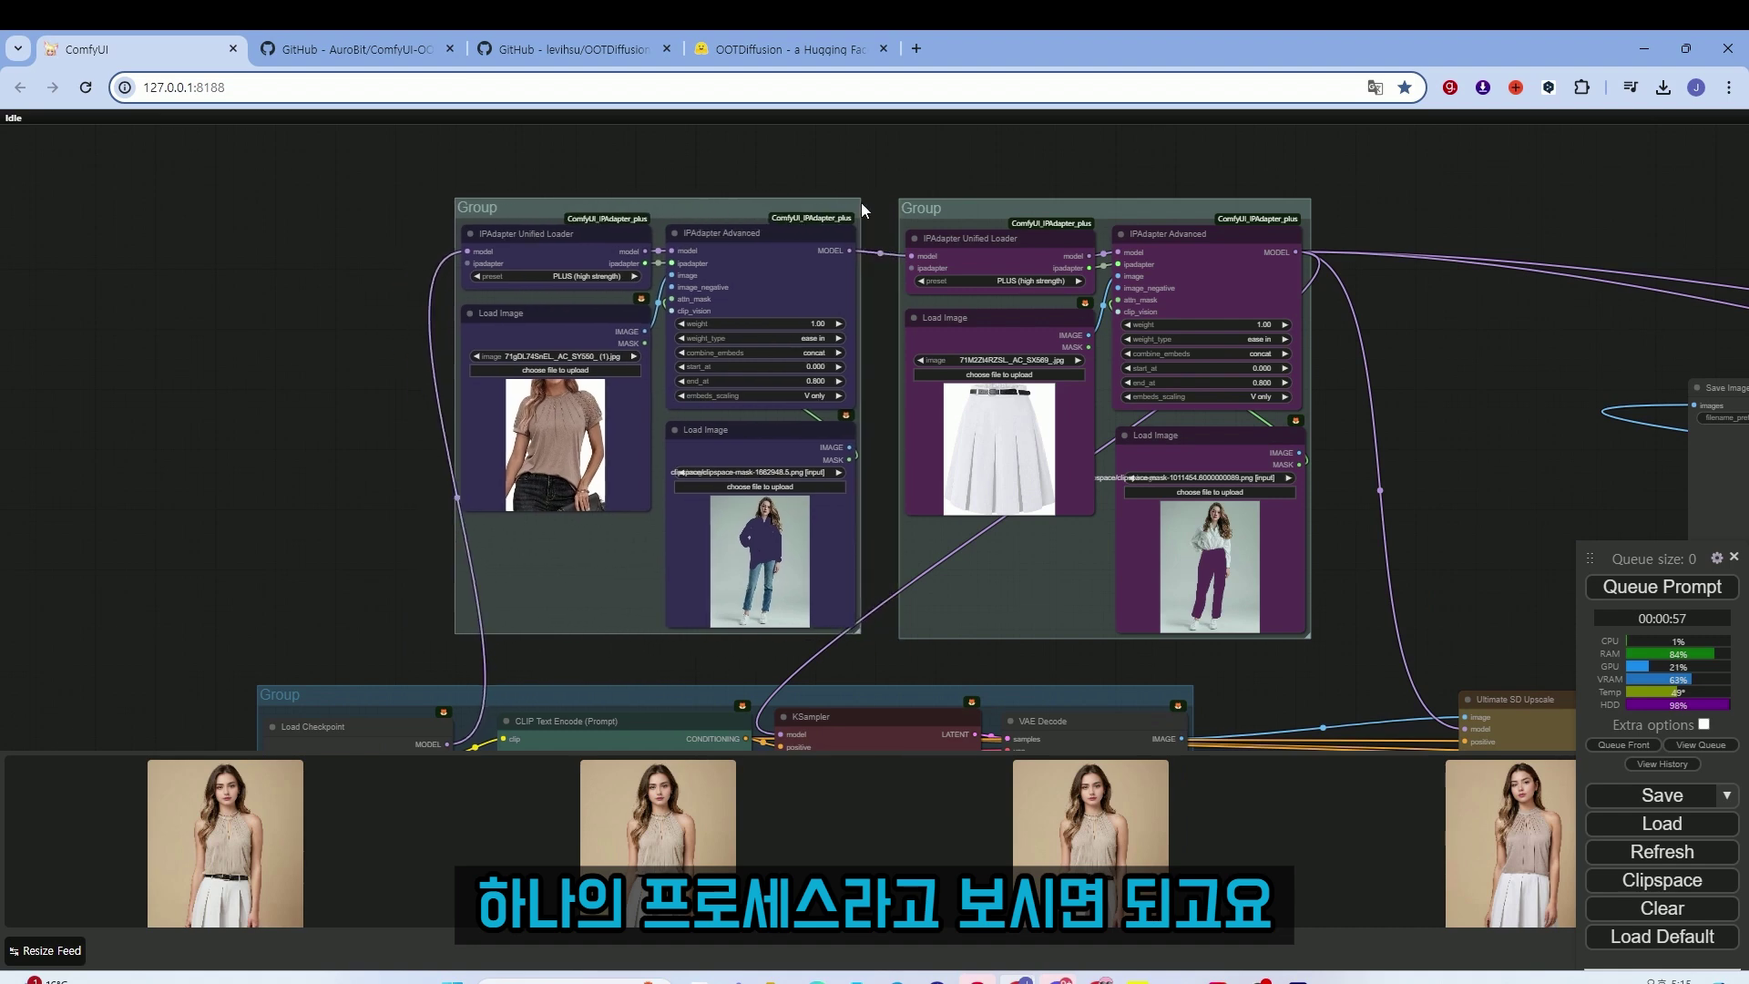
left_click_drag(1000, 205, 981, 203)
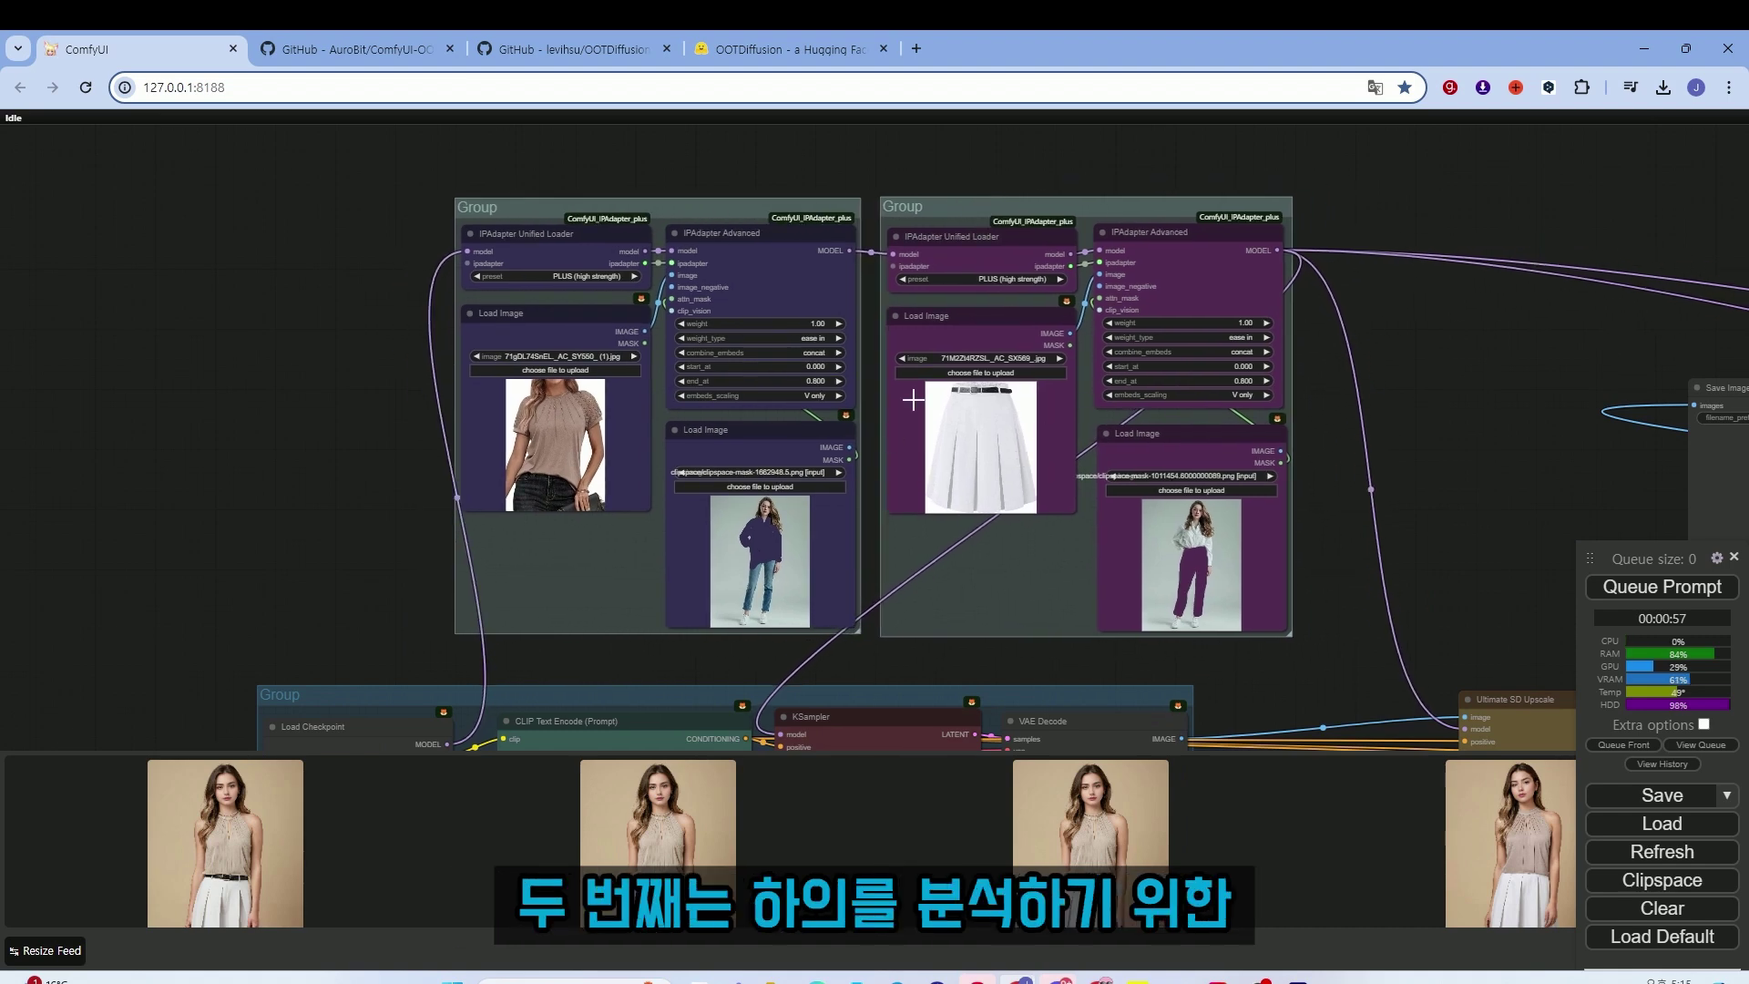
mouse_move(1090, 213)
left_mouse_down()
mouse_move(1108, 209)
mouse_move(1085, 208)
left_mouse_up()
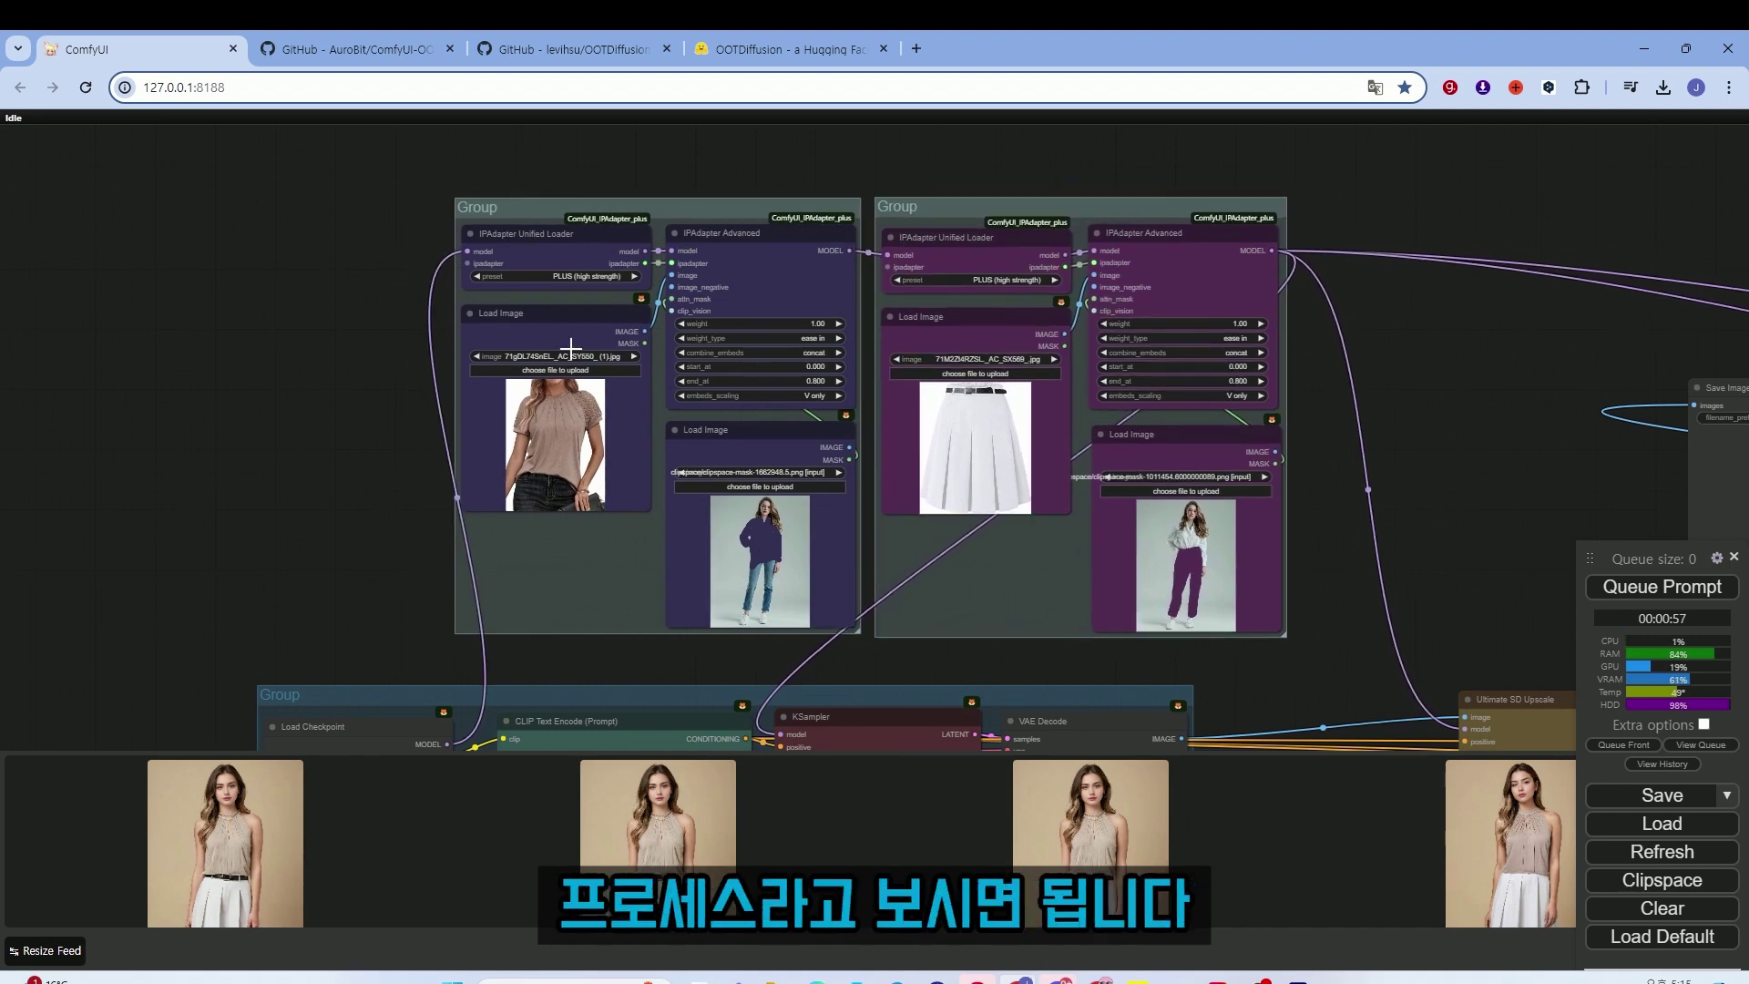
Examine how the masked model photo's Load Image node feeds the attn_mask input of the blouse group's IPAdapter Advanced node.
scroll(720, 302, "up", 3)
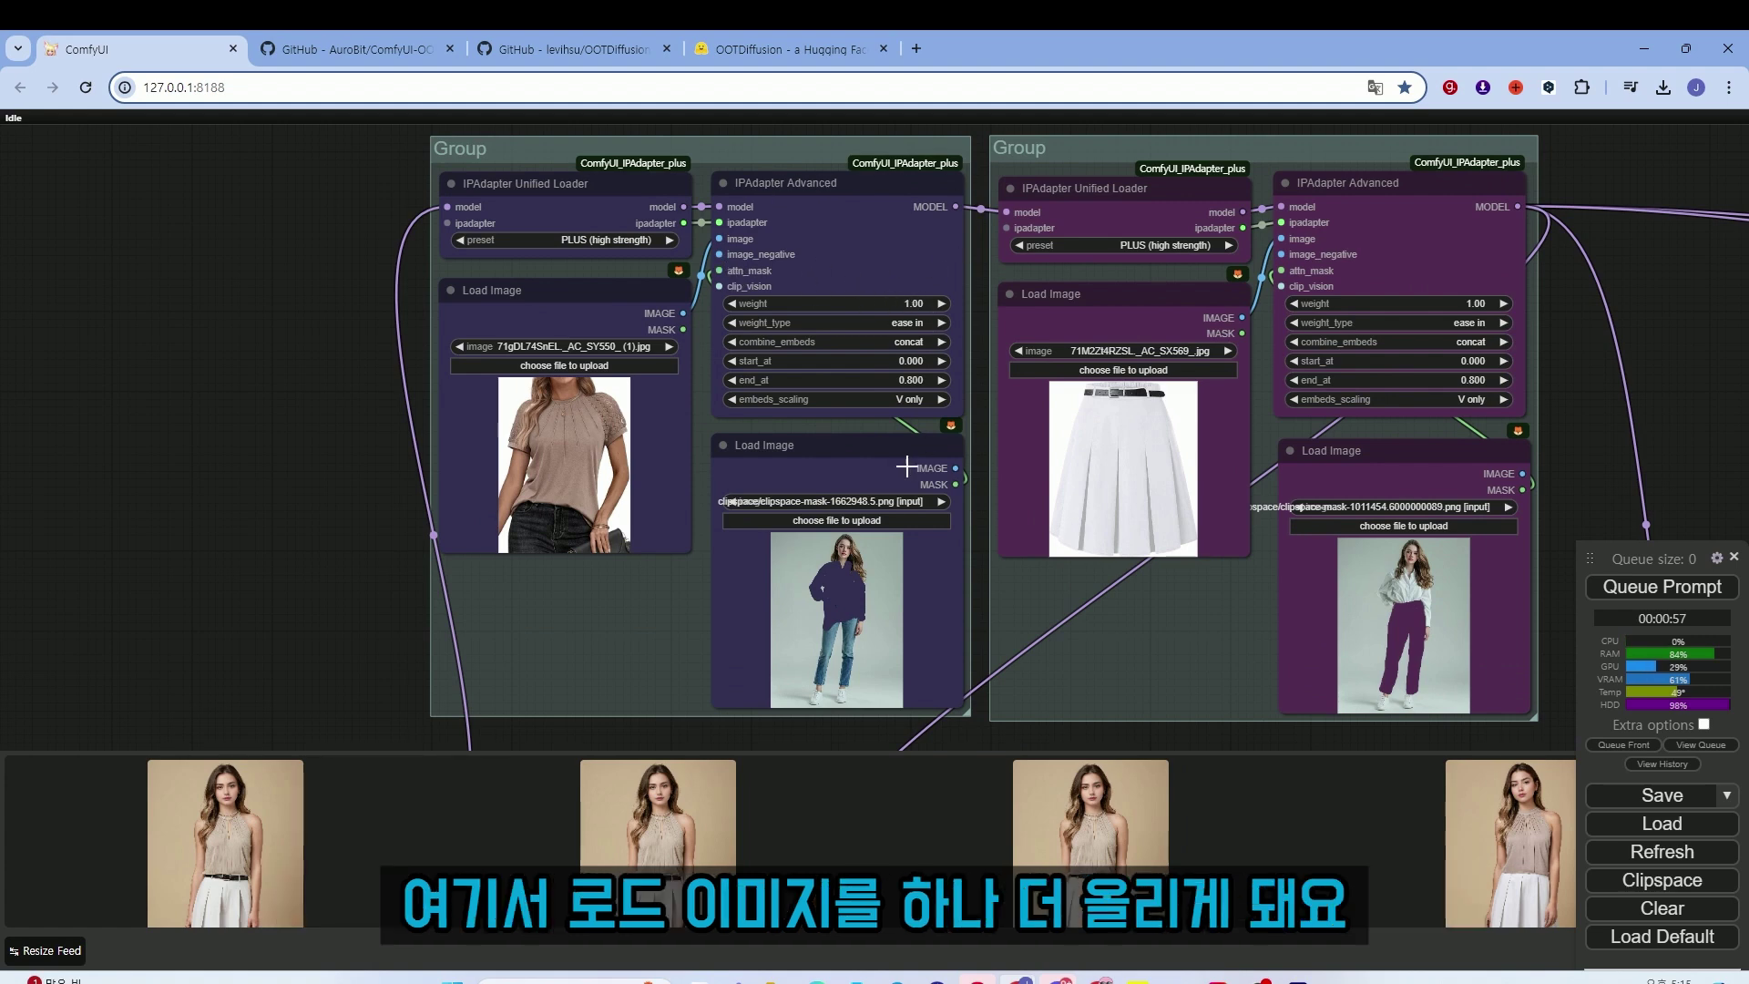
mouse_move(818, 445)
left_mouse_down()
mouse_move(511, 482)
mouse_move(285, 465)
mouse_move(804, 457)
mouse_move(810, 440)
left_mouse_up()
scroll(739, 288, "up", 2)
scroll(759, 269, "up", 1)
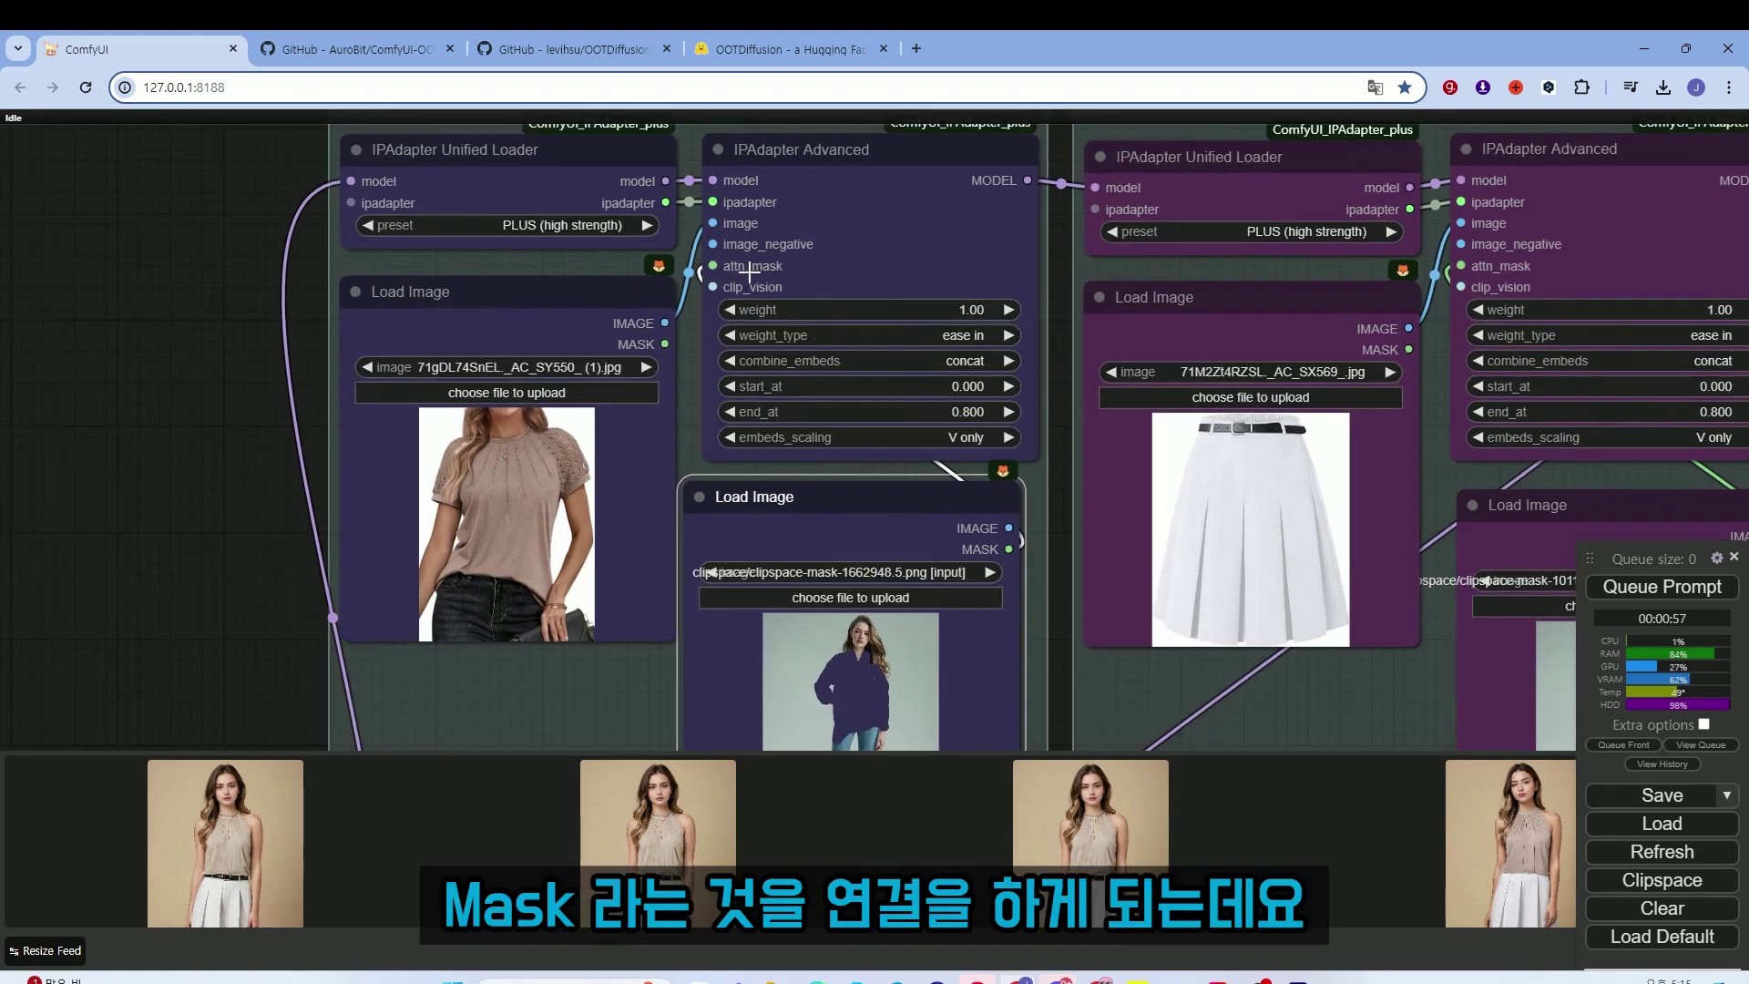
scroll(828, 262, "down", 3)
left_click_drag(793, 484, 868, 440)
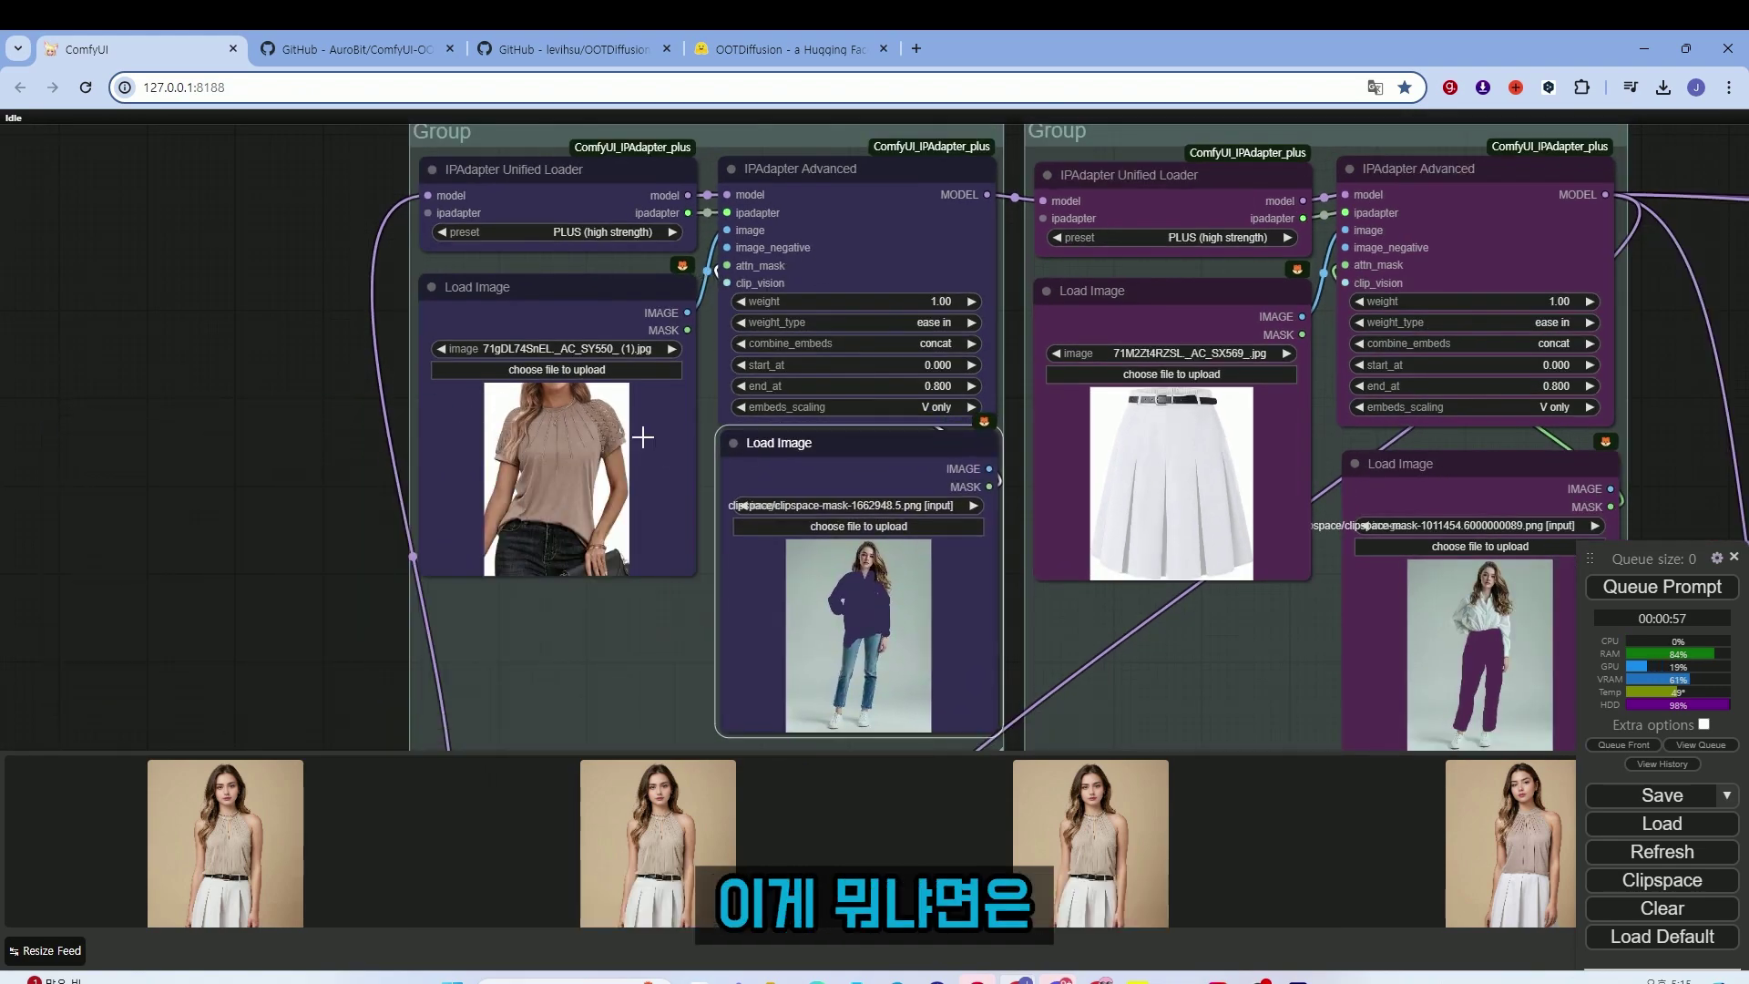
scroll(908, 542, "up", 1)
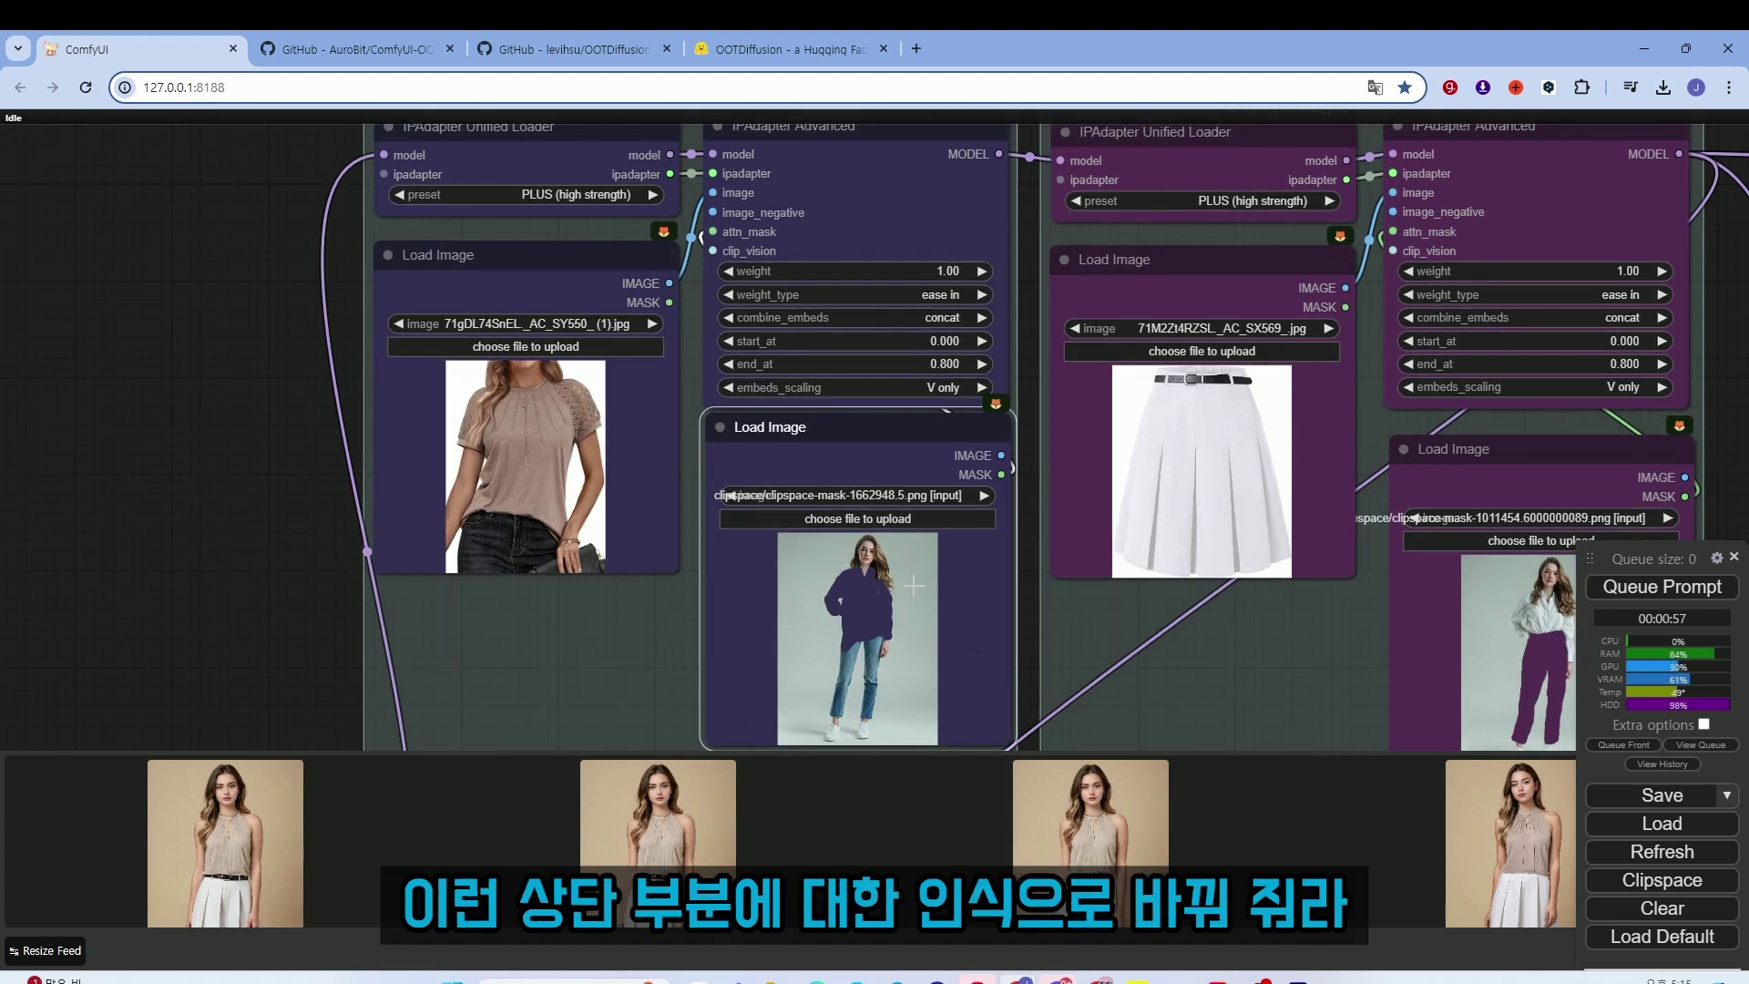
scroll(899, 585, "down", 1)
left_click_drag(875, 461, 869, 467)
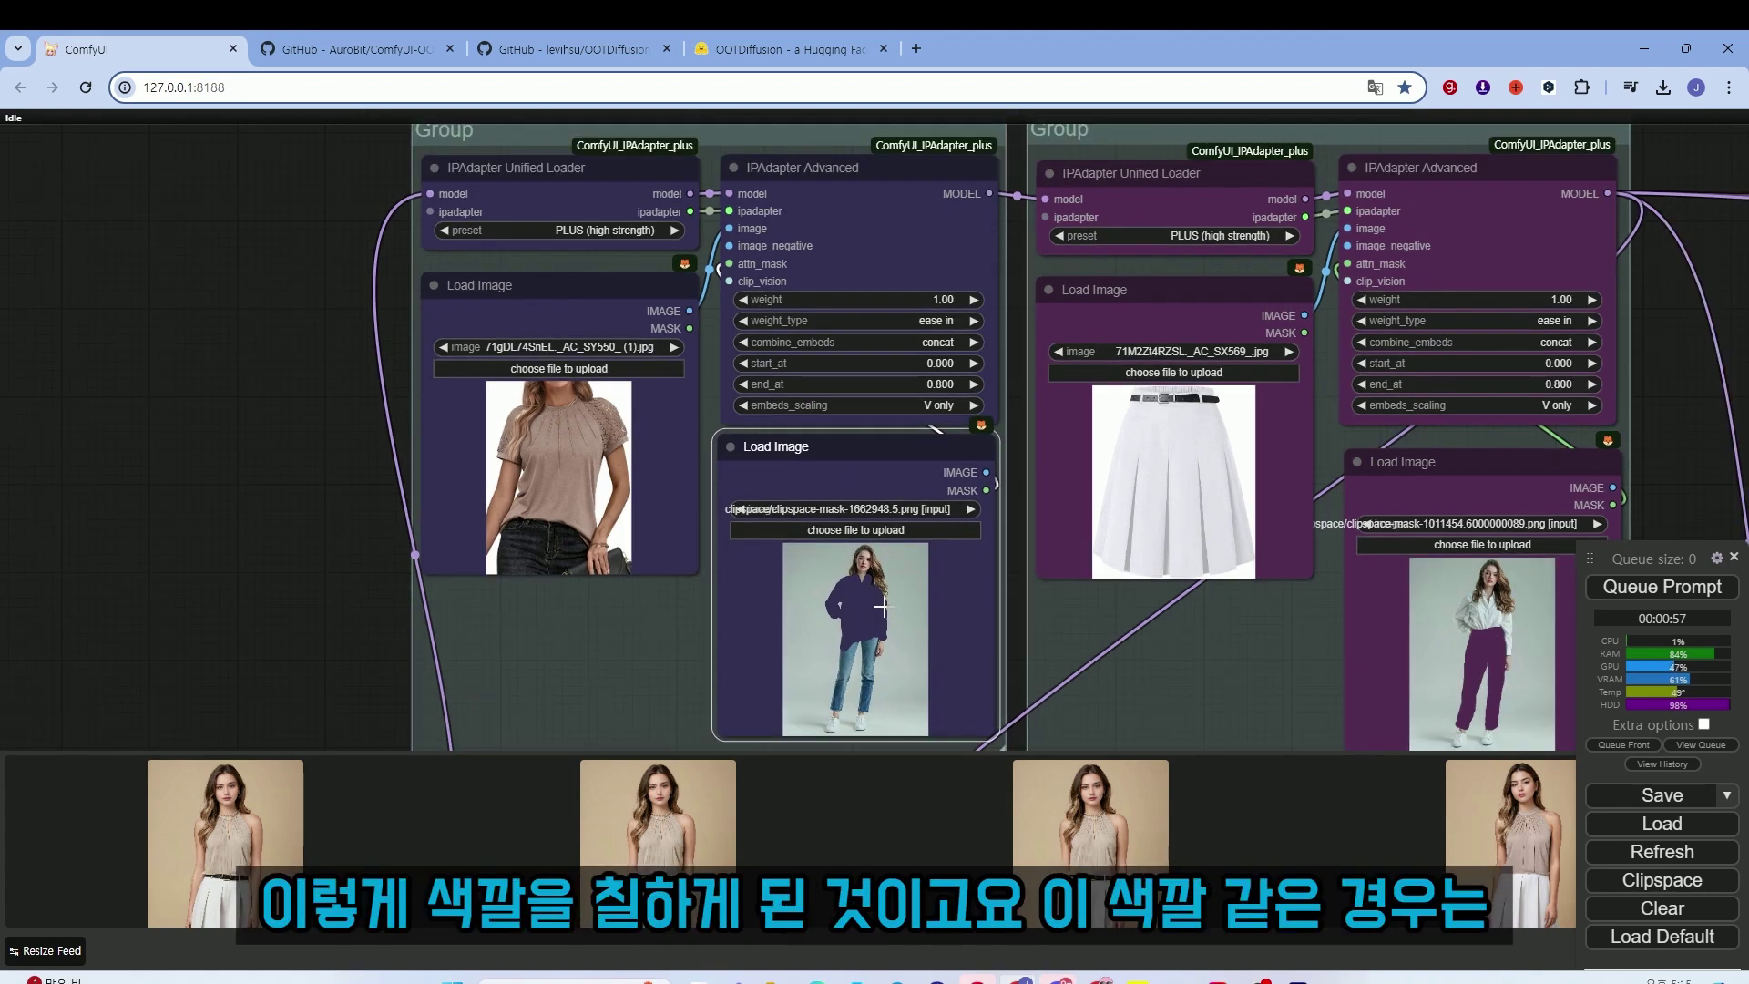
scroll(879, 613, "up", 2)
scroll(874, 606, "down", 3)
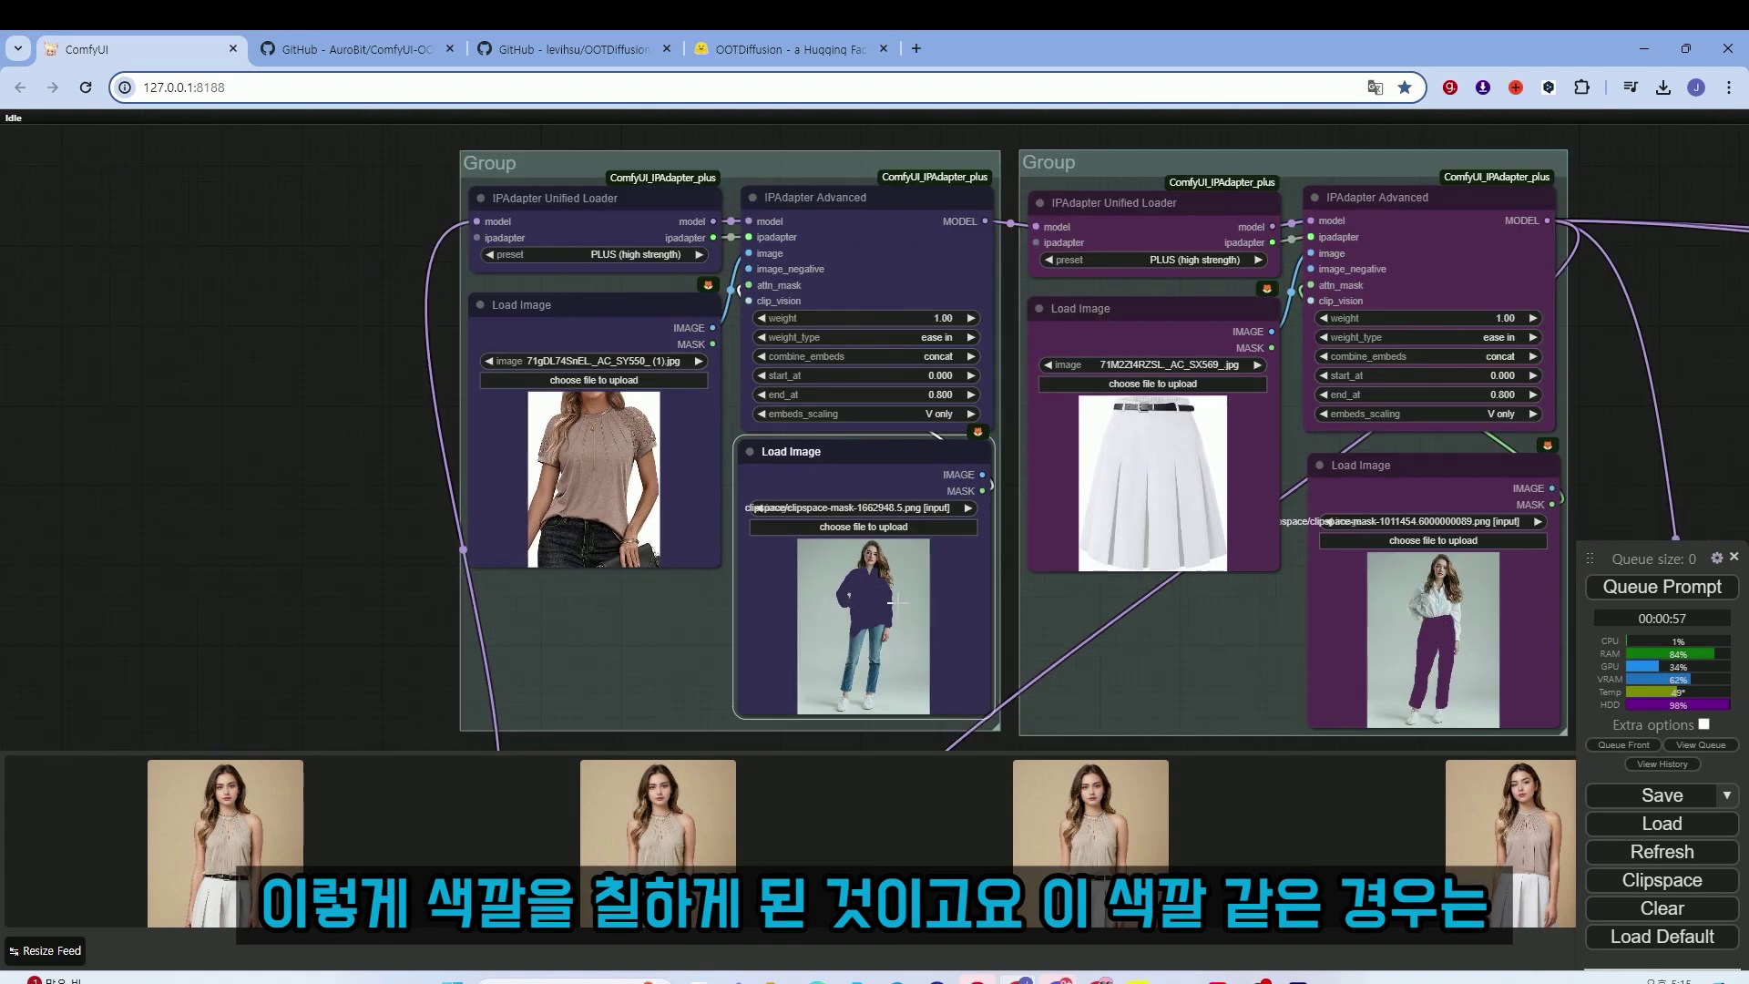
scroll(883, 593, "up", 2)
right_click(507, 313)
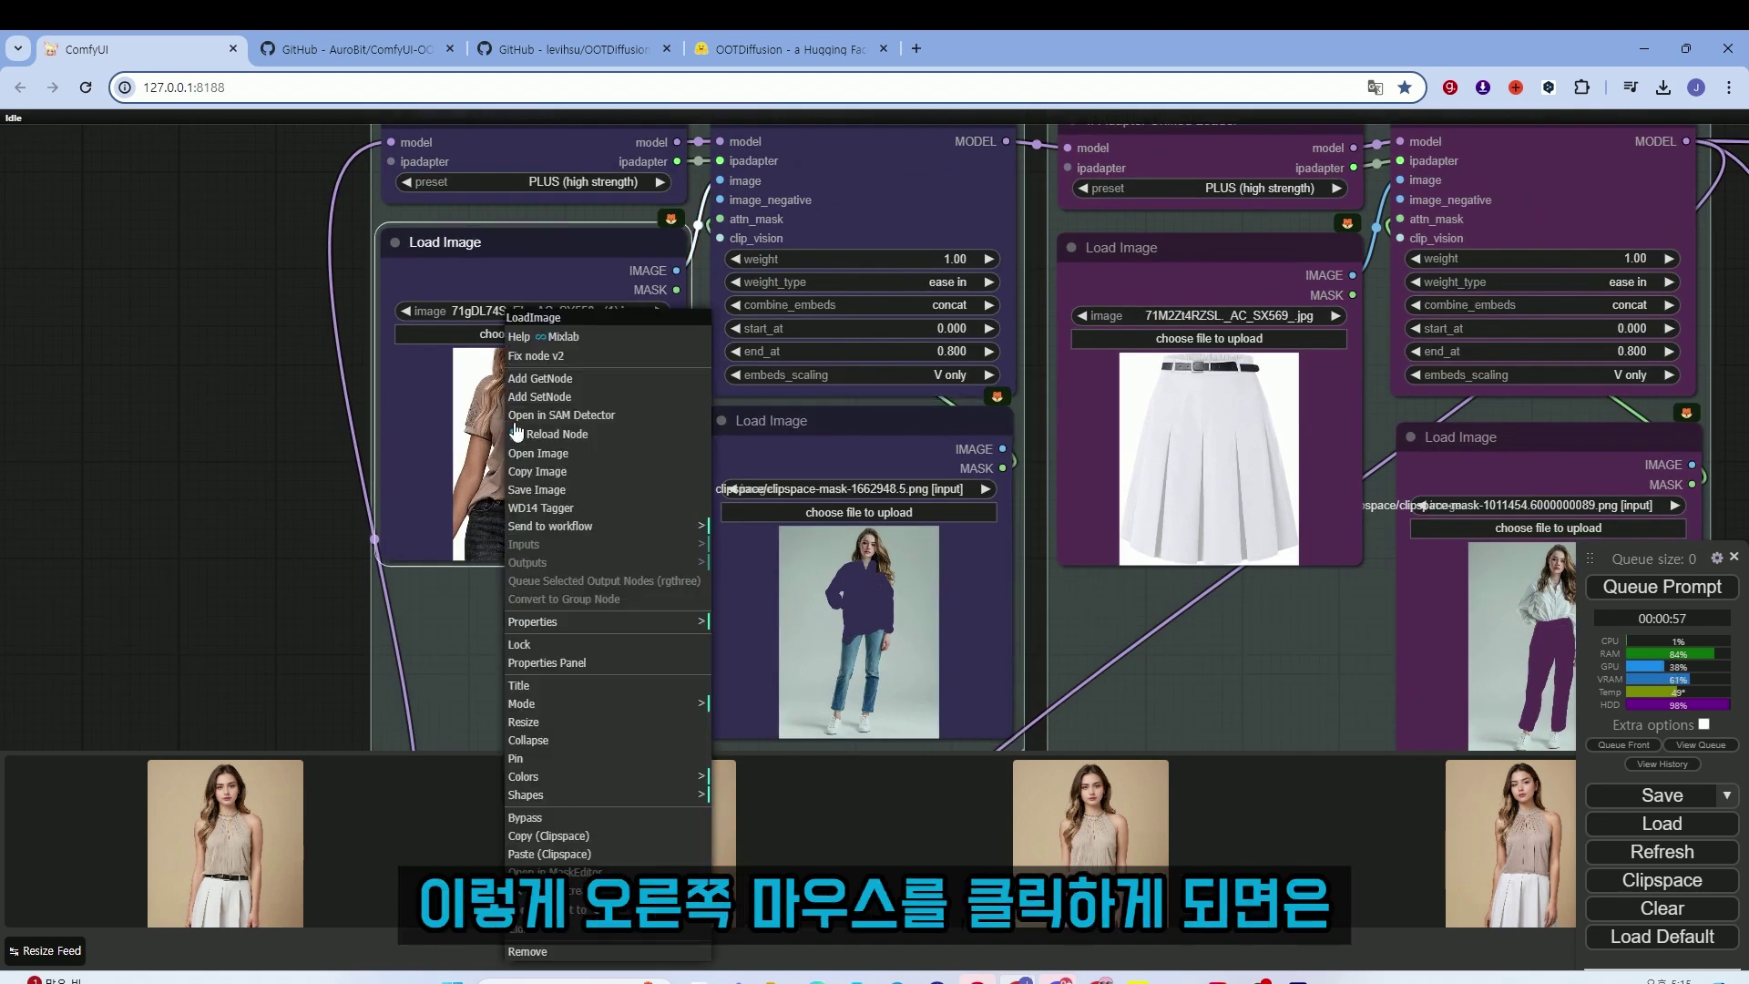
left_click(557, 874)
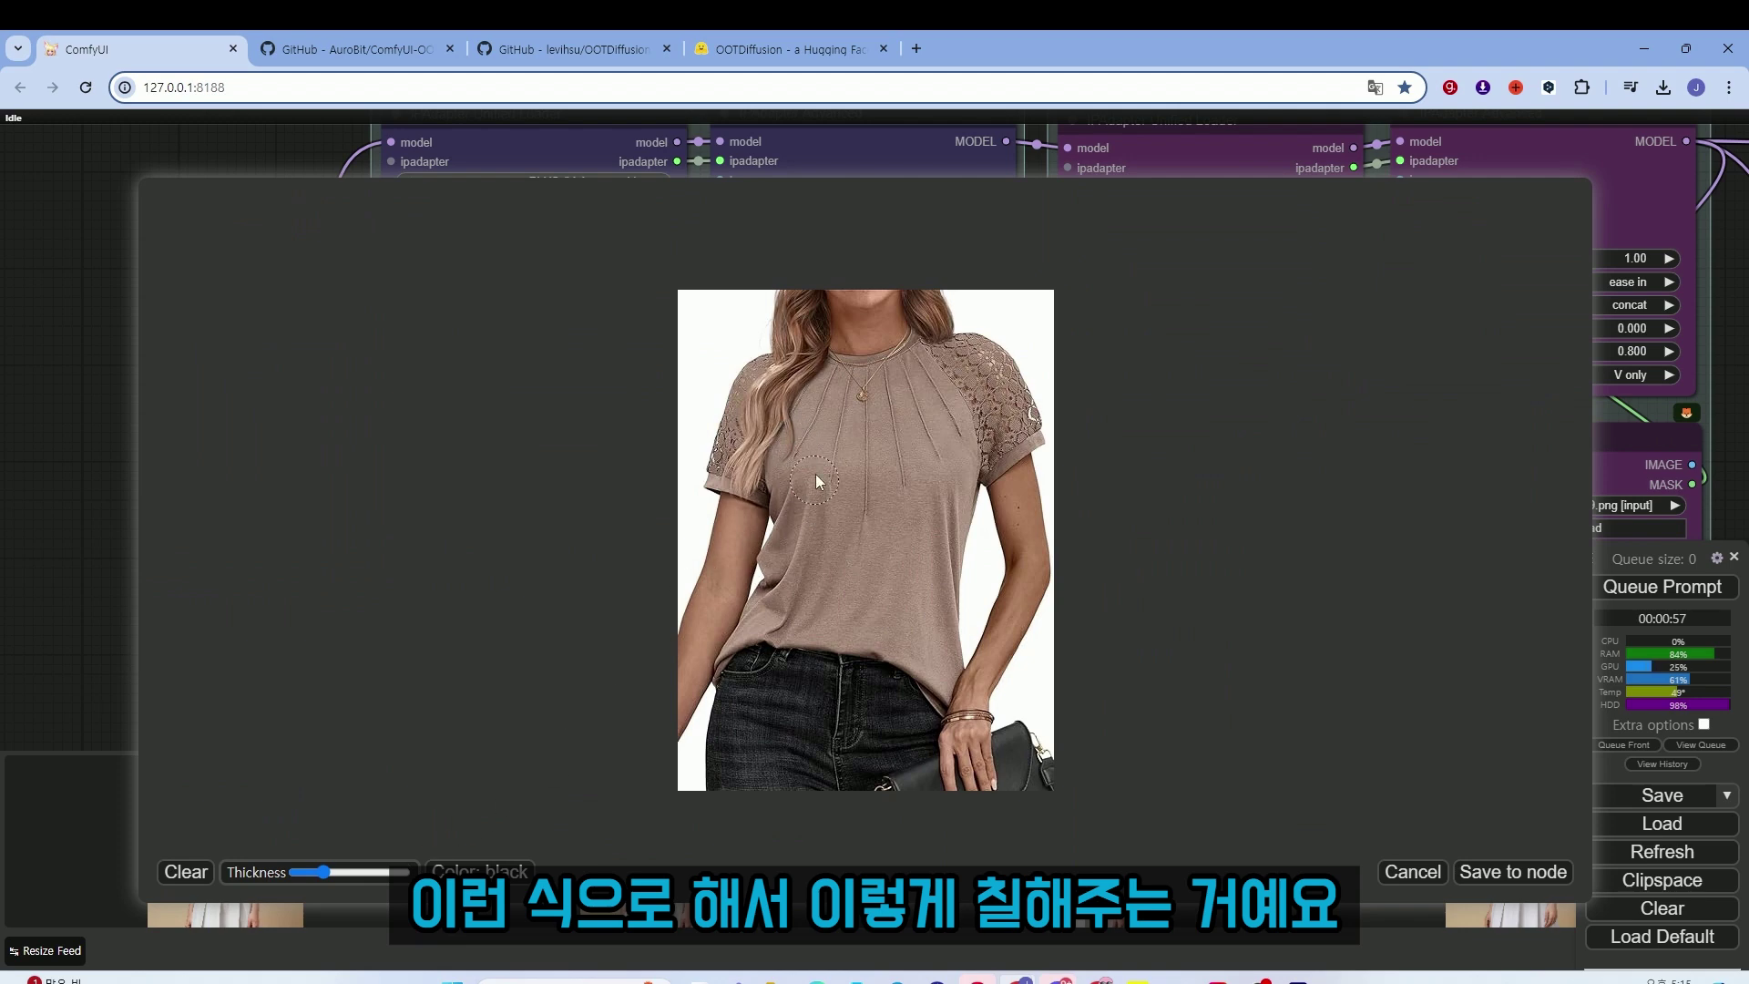
left_click_drag(729, 446, 781, 505)
mouse_move(782, 564)
left_mouse_down()
mouse_move(731, 657)
mouse_move(868, 631)
mouse_move(935, 680)
mouse_move(950, 452)
mouse_move(980, 466)
mouse_move(1017, 420)
mouse_move(986, 355)
left_mouse_up()
mouse_move(821, 382)
left_mouse_down()
mouse_move(814, 479)
mouse_move(913, 406)
mouse_move(977, 391)
mouse_move(813, 426)
mouse_move(909, 523)
left_mouse_up()
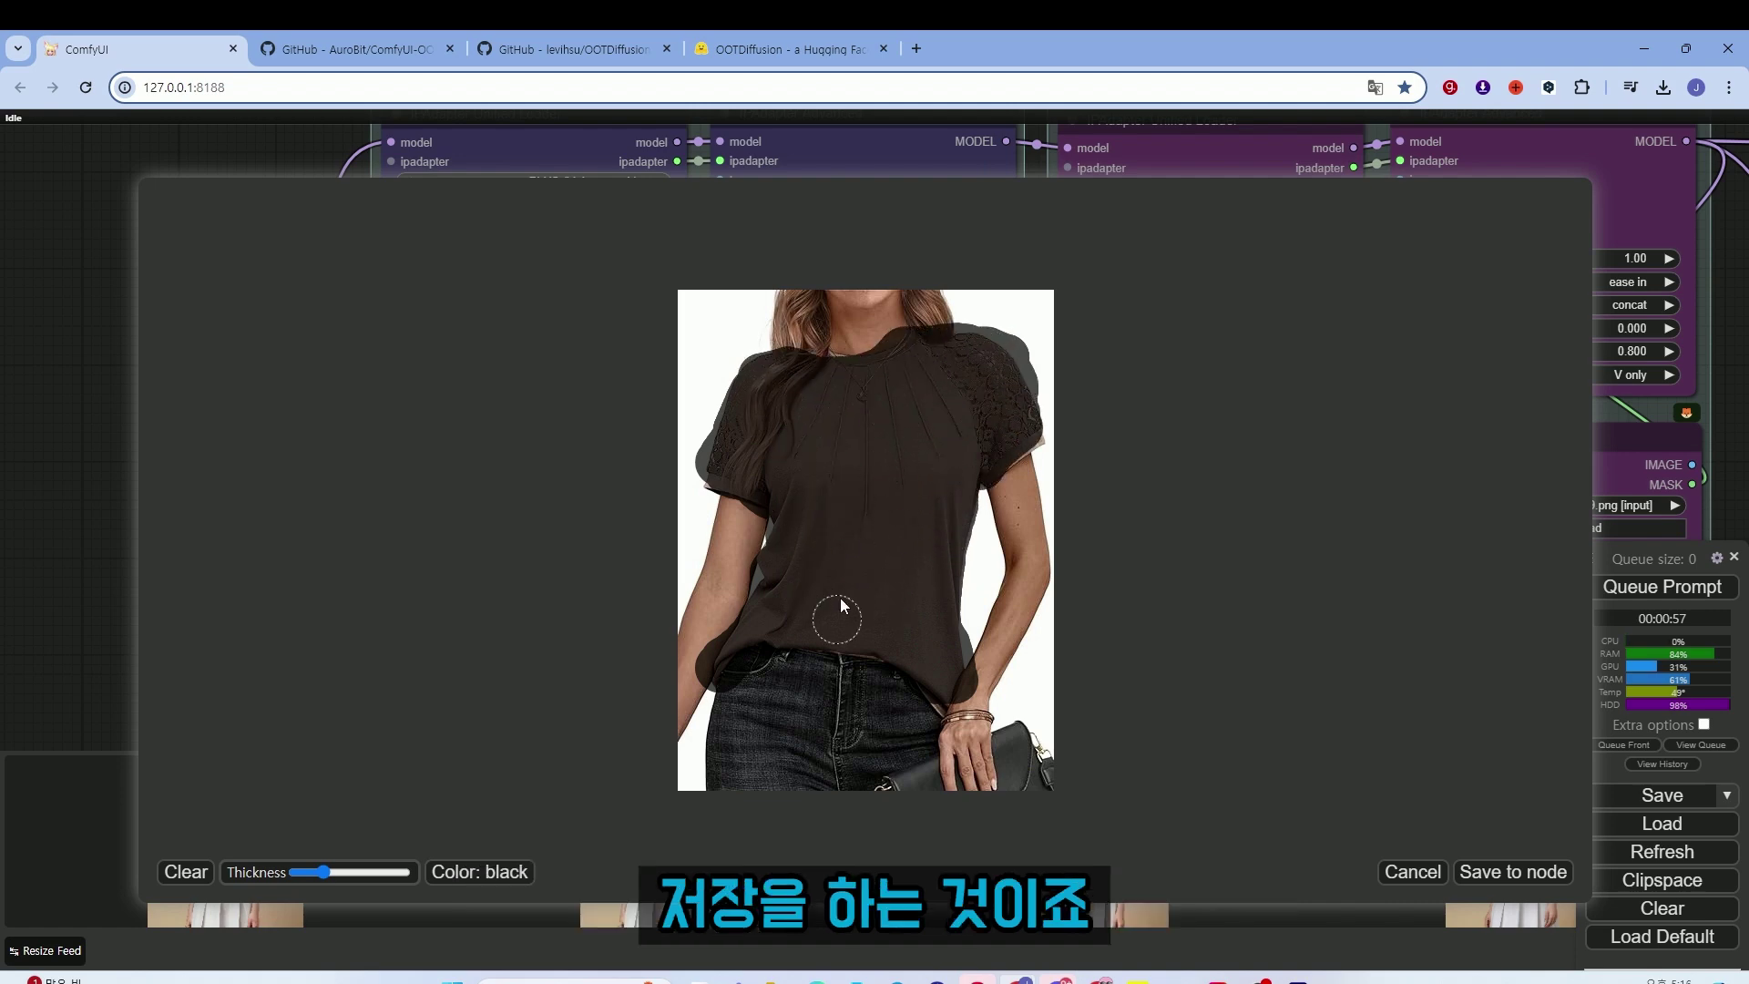
left_click(1411, 873)
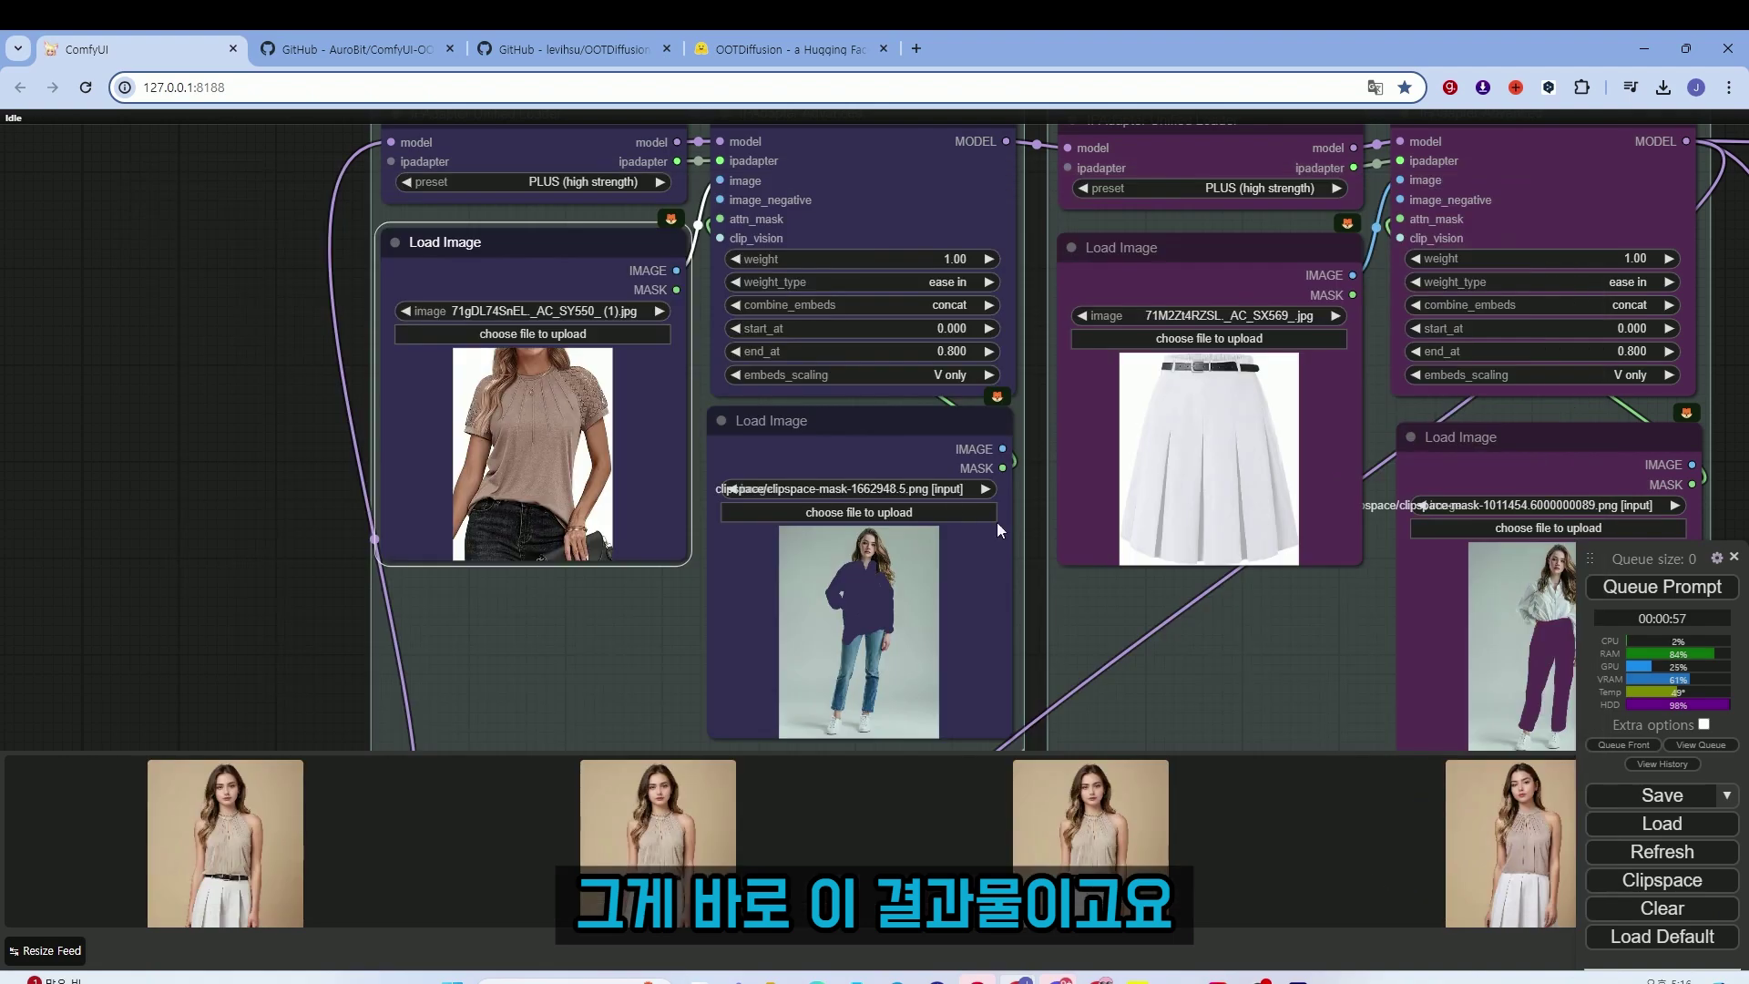
Clear the mask on the model photo in the blouse group, repaint it over the white shirt, and save it to the node.
left_click_drag(1172, 673, 1108, 636)
scroll(877, 592, "up", 5)
right_click(876, 592)
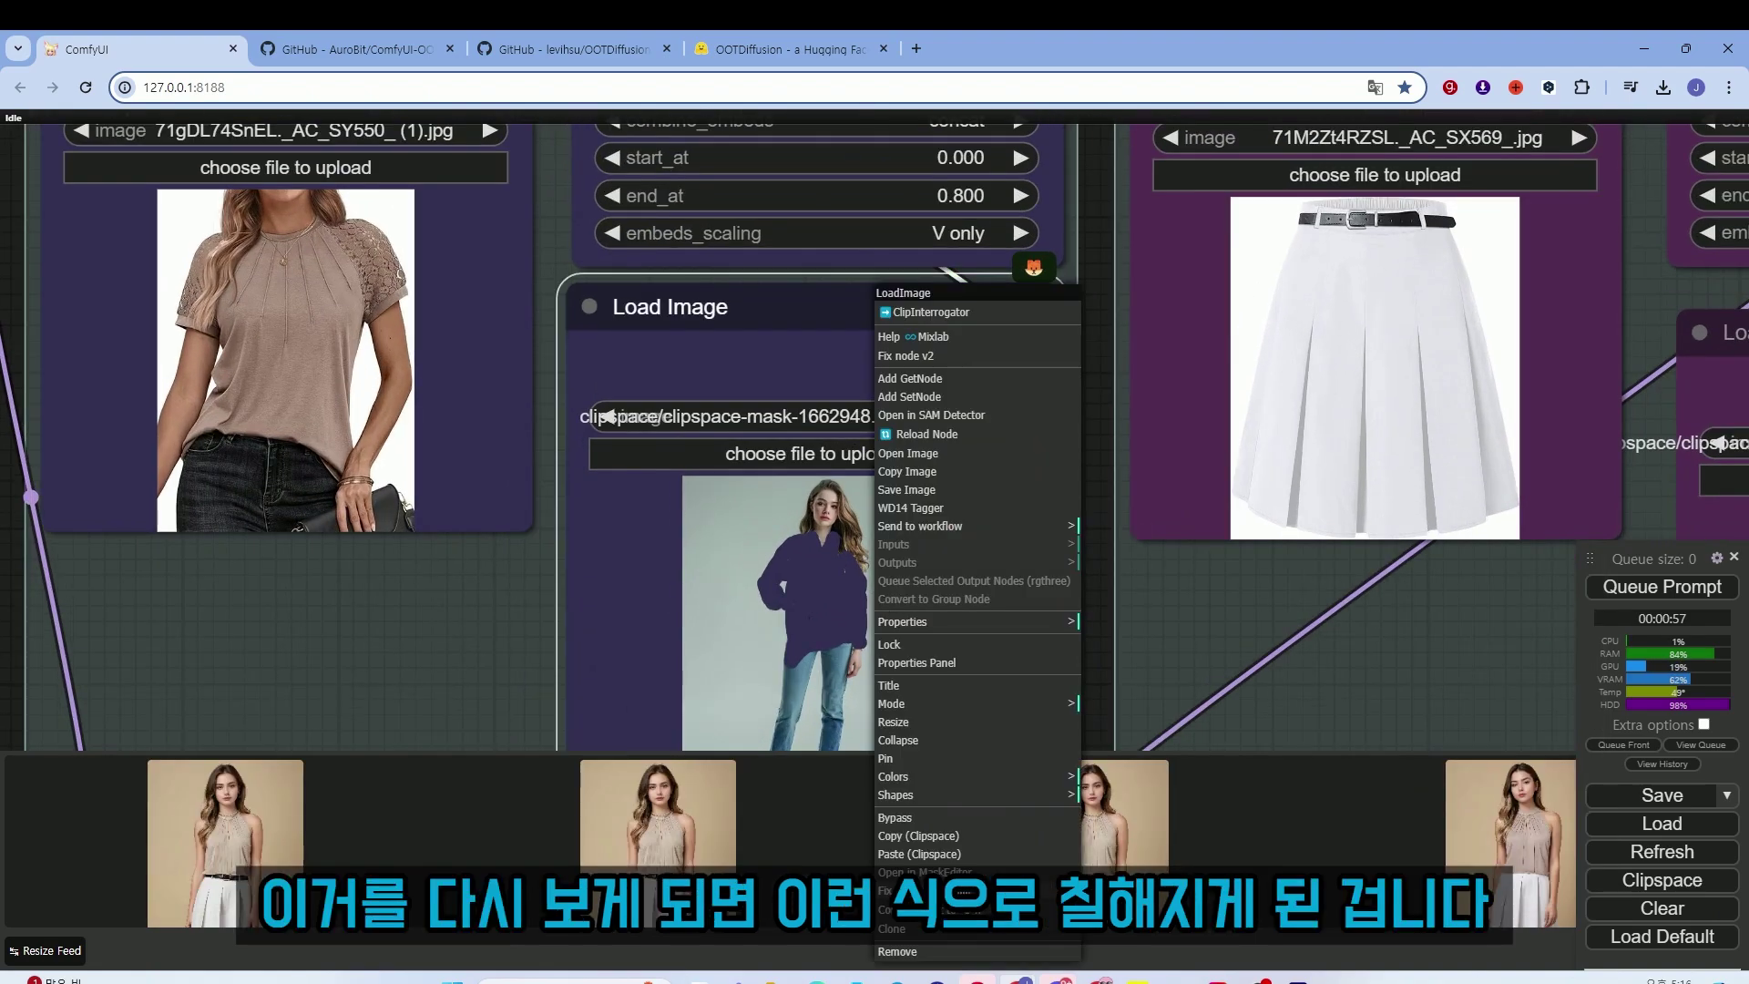
left_click(922, 872)
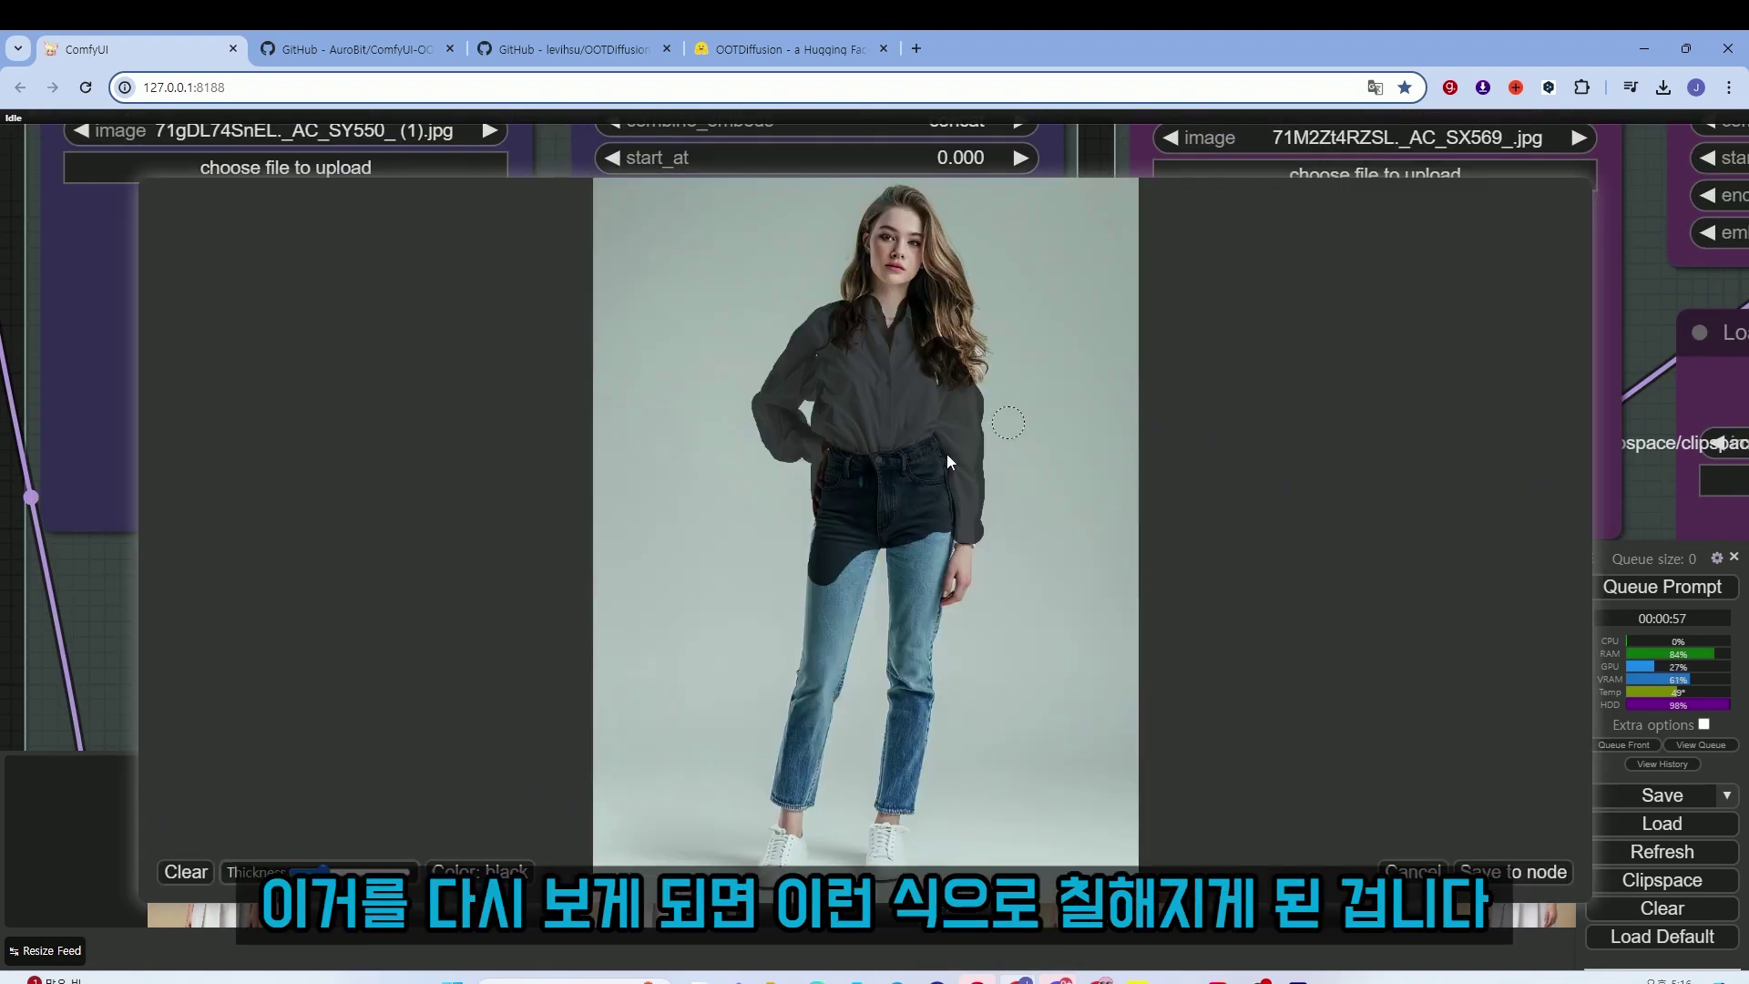
left_click(186, 872)
mouse_move(864, 428)
left_mouse_down()
mouse_move(834, 373)
mouse_move(778, 398)
mouse_move(789, 417)
mouse_move(758, 414)
mouse_move(781, 374)
left_mouse_up()
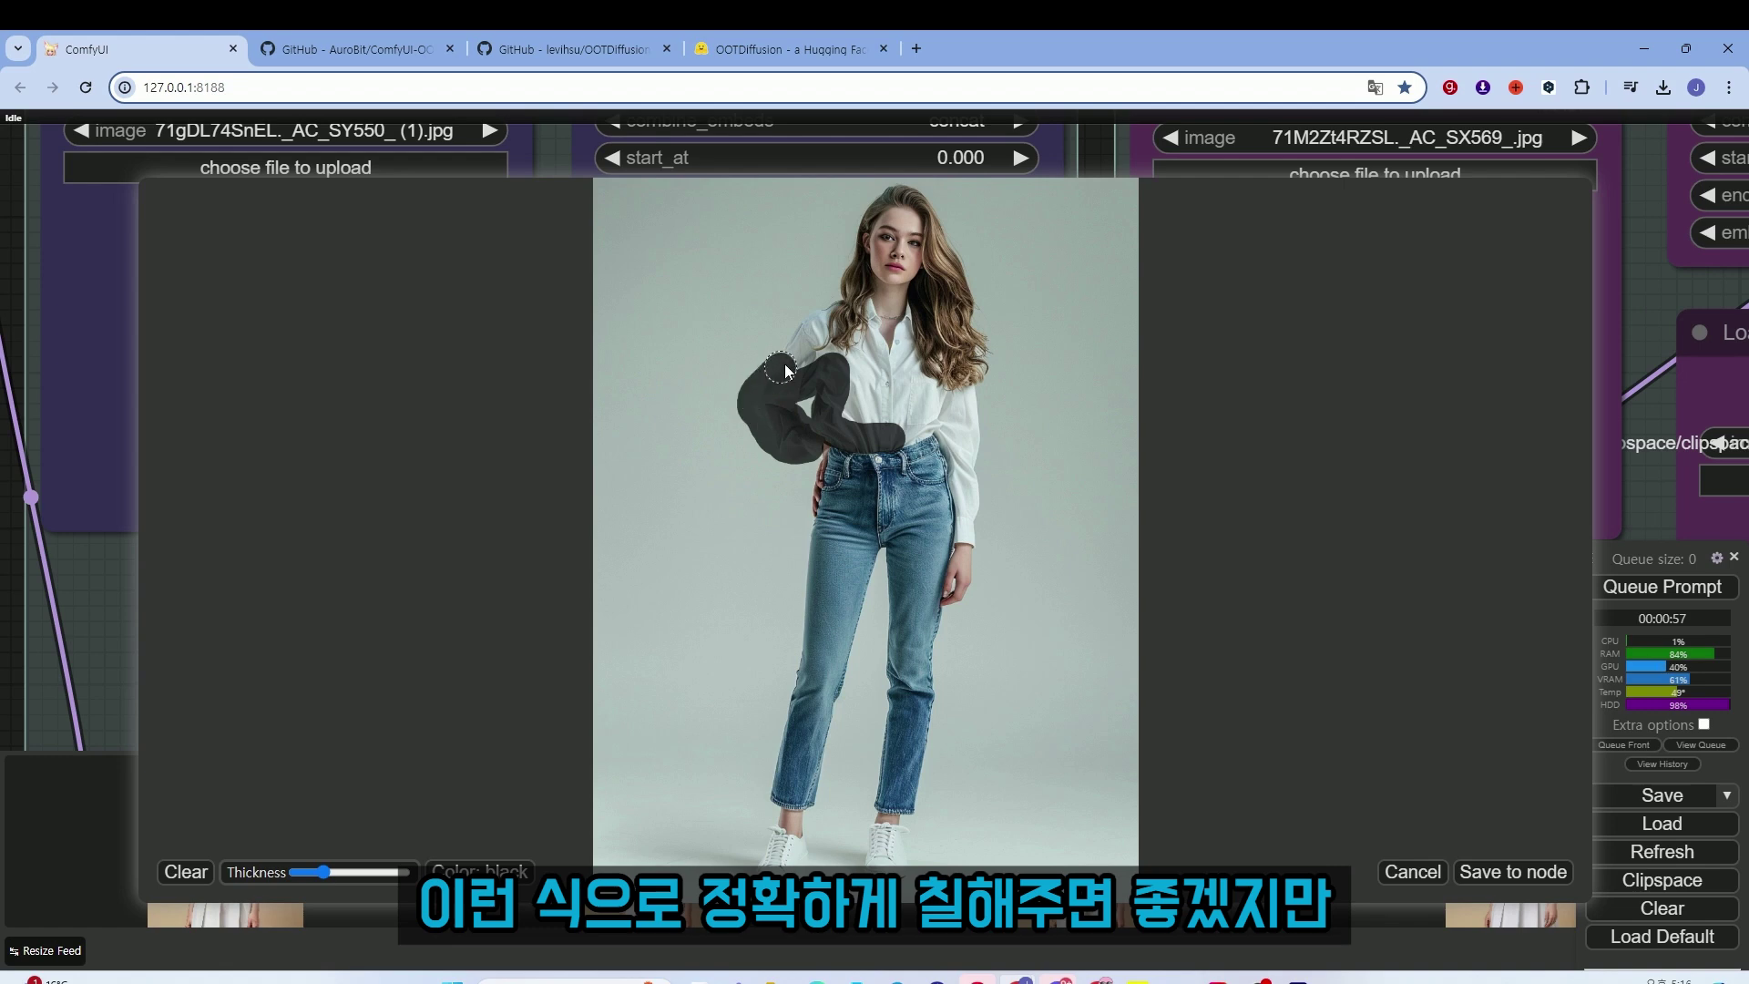
mouse_move(830, 315)
left_mouse_down()
mouse_move(811, 356)
mouse_move(863, 309)
mouse_move(878, 357)
mouse_move(871, 337)
mouse_move(876, 366)
mouse_move(851, 357)
mouse_move(862, 400)
mouse_move(840, 438)
mouse_move(882, 382)
mouse_move(890, 425)
mouse_move(890, 406)
mouse_move(848, 464)
mouse_move(882, 418)
mouse_move(930, 418)
mouse_move(940, 385)
mouse_move(886, 413)
mouse_move(916, 319)
mouse_move(966, 414)
mouse_move(972, 535)
mouse_move(948, 388)
left_mouse_up()
left_click(1512, 871)
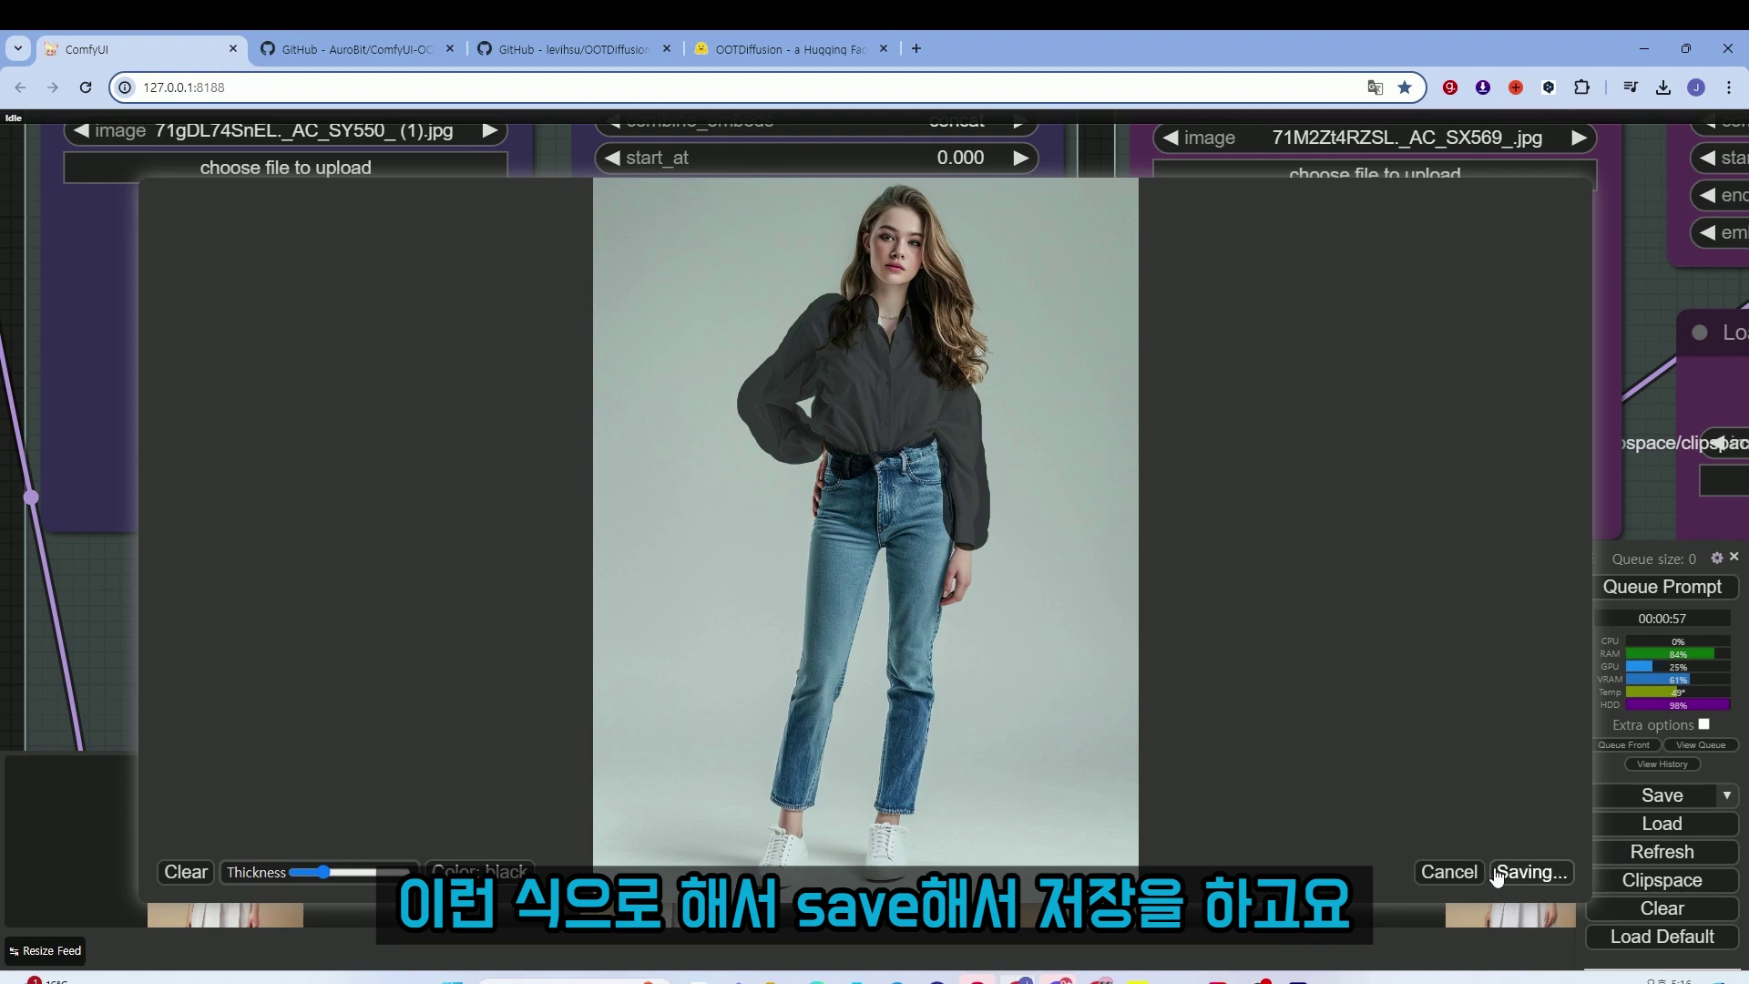
Open the skirt group's model photo in the mask editor and save its existing trouser mask back to the node.
scroll(811, 423, "down", 5)
scroll(1399, 584, "up", 5)
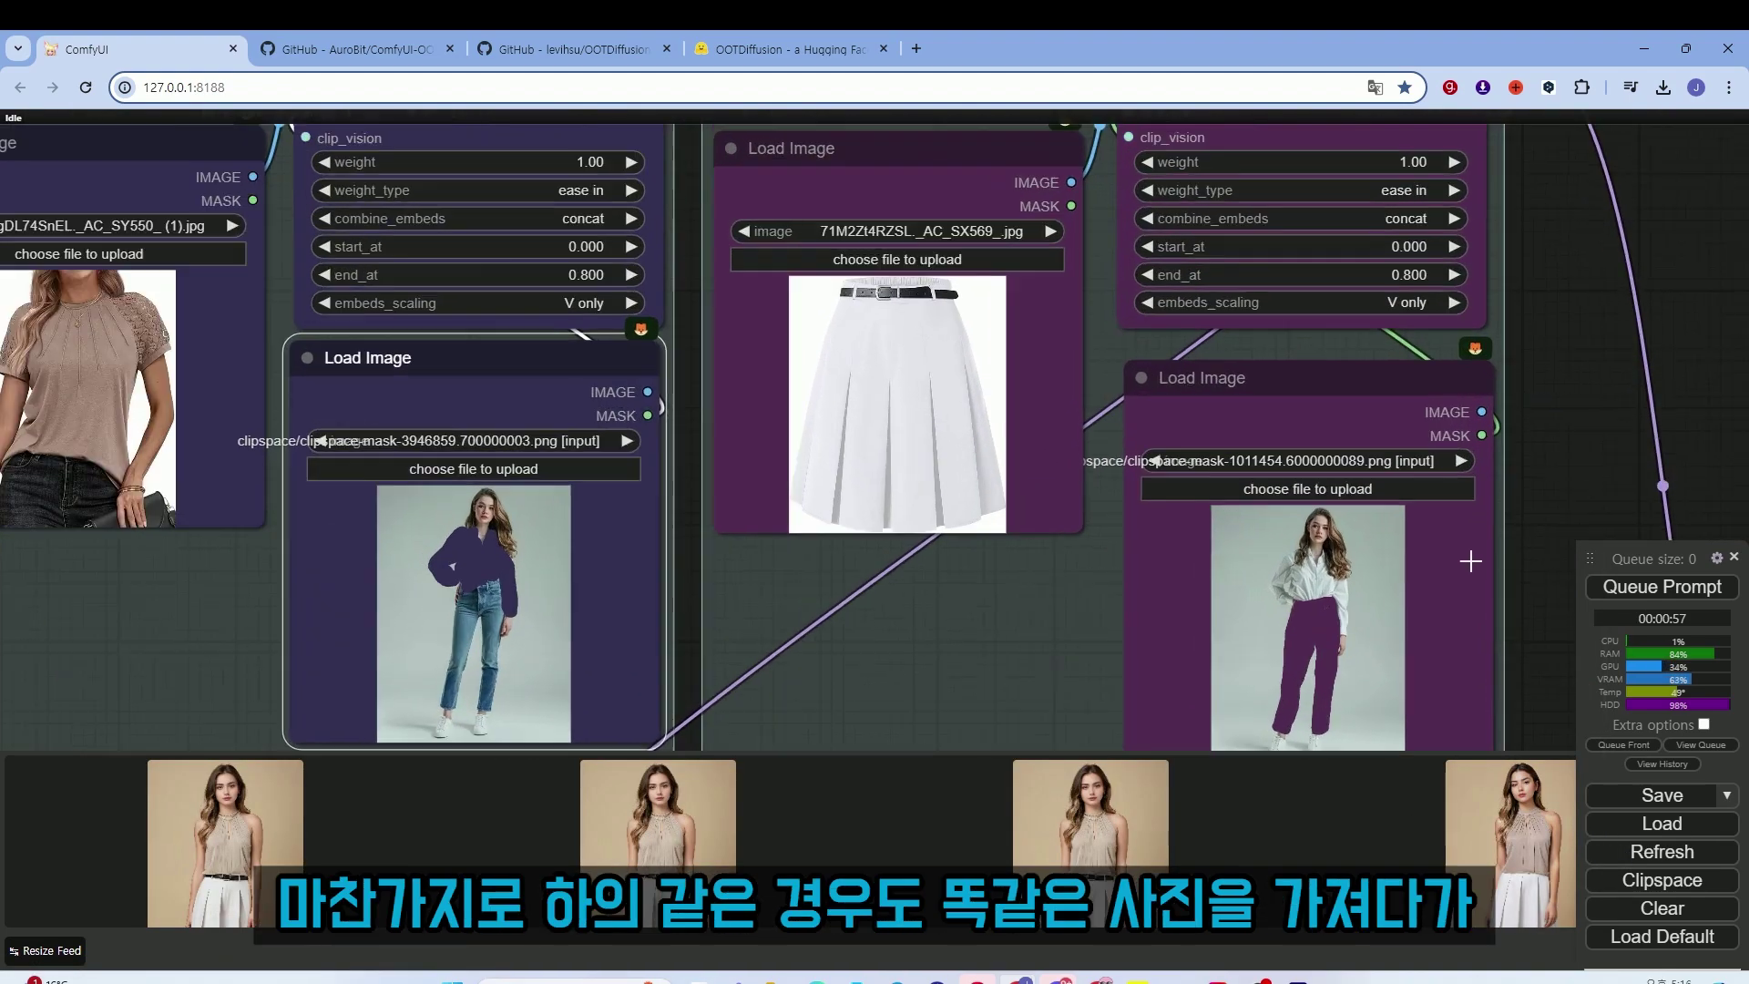
right_click(1350, 598)
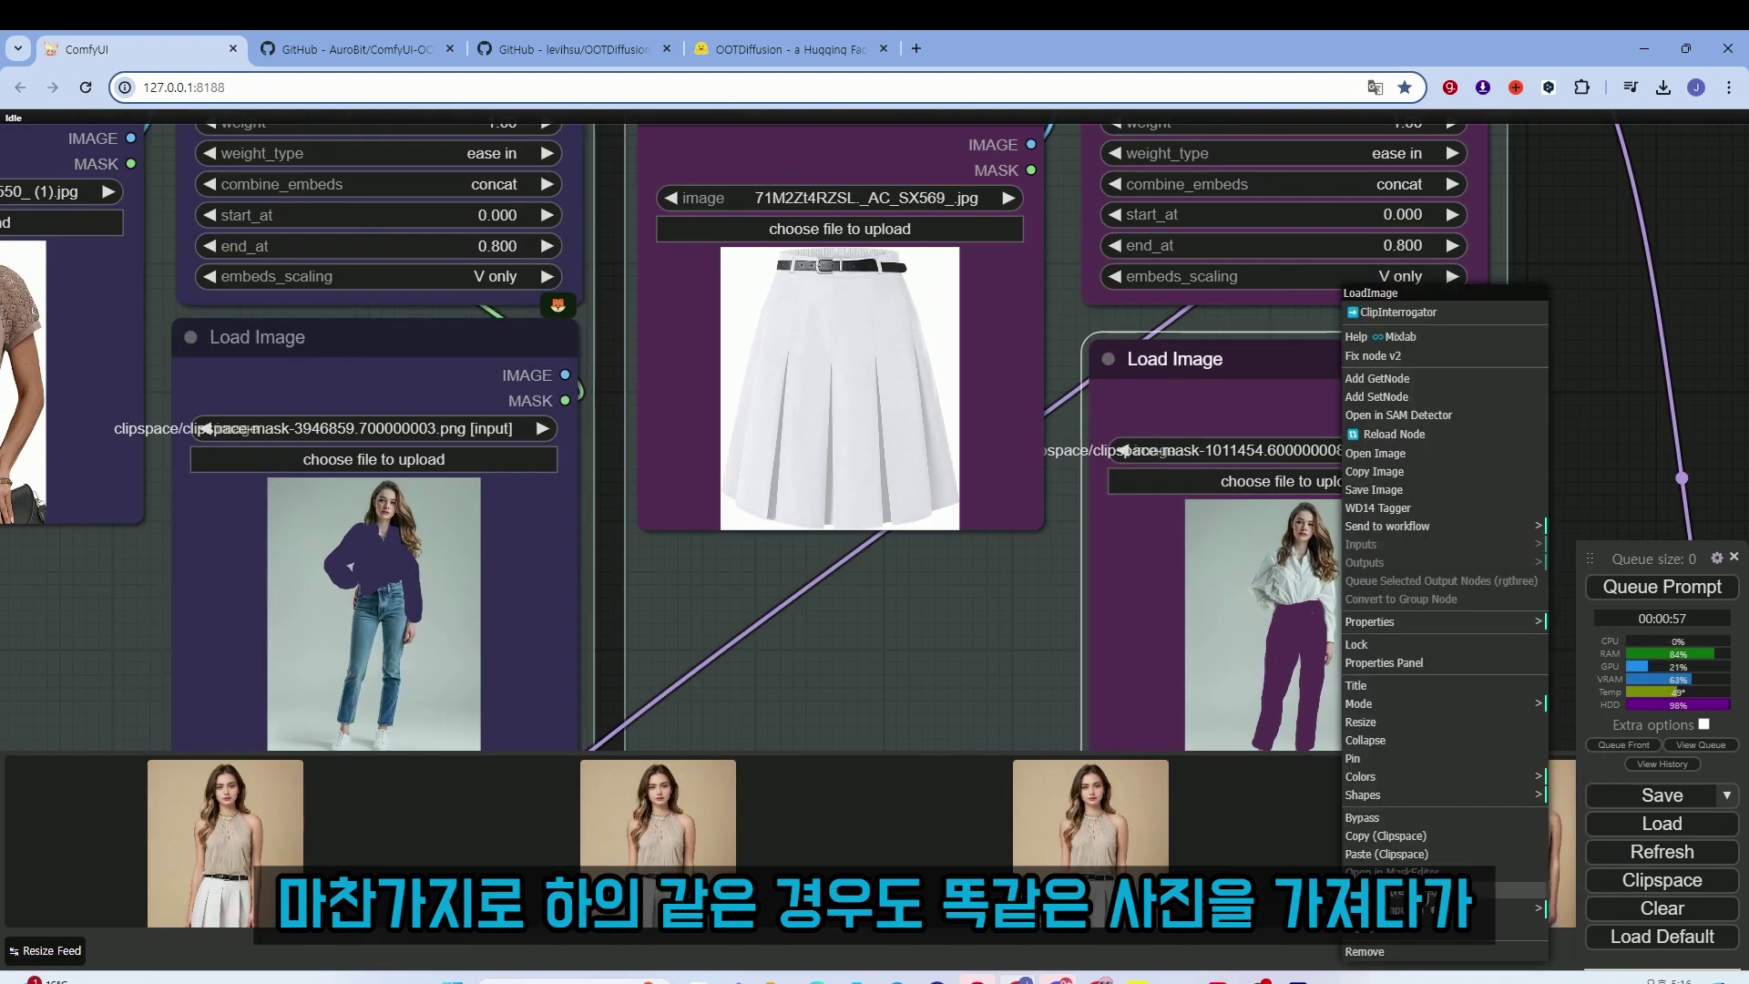
left_click(1421, 872)
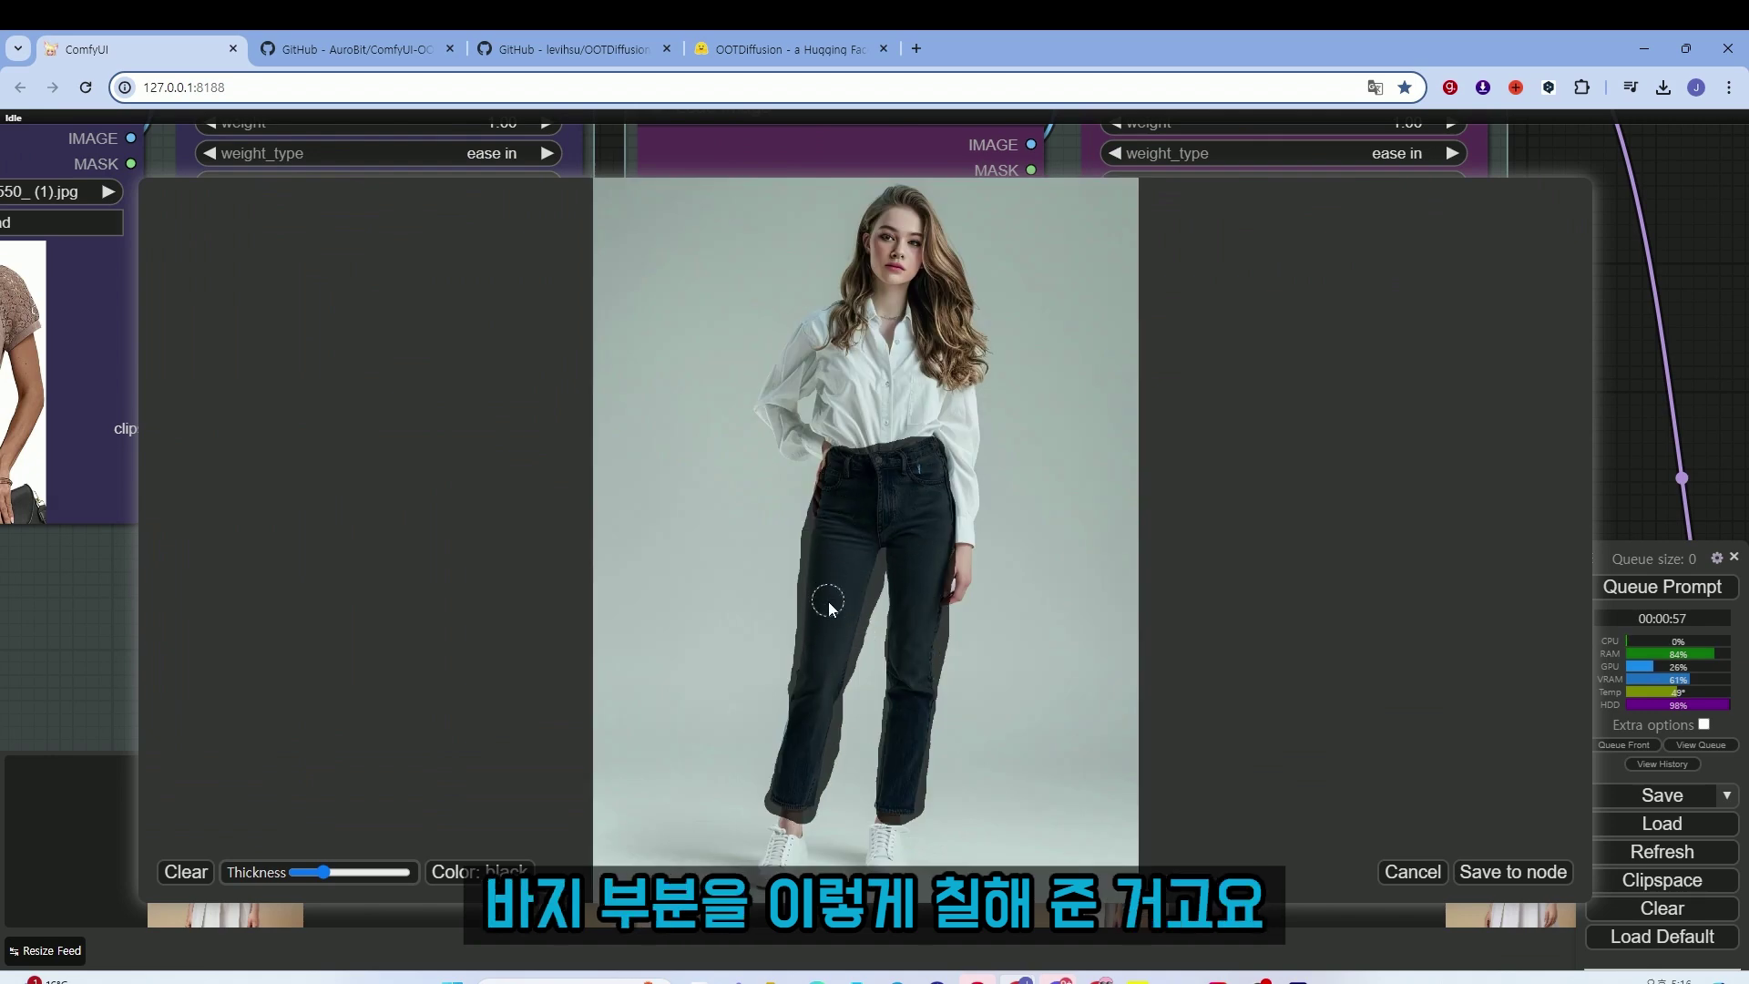
left_click(1512, 872)
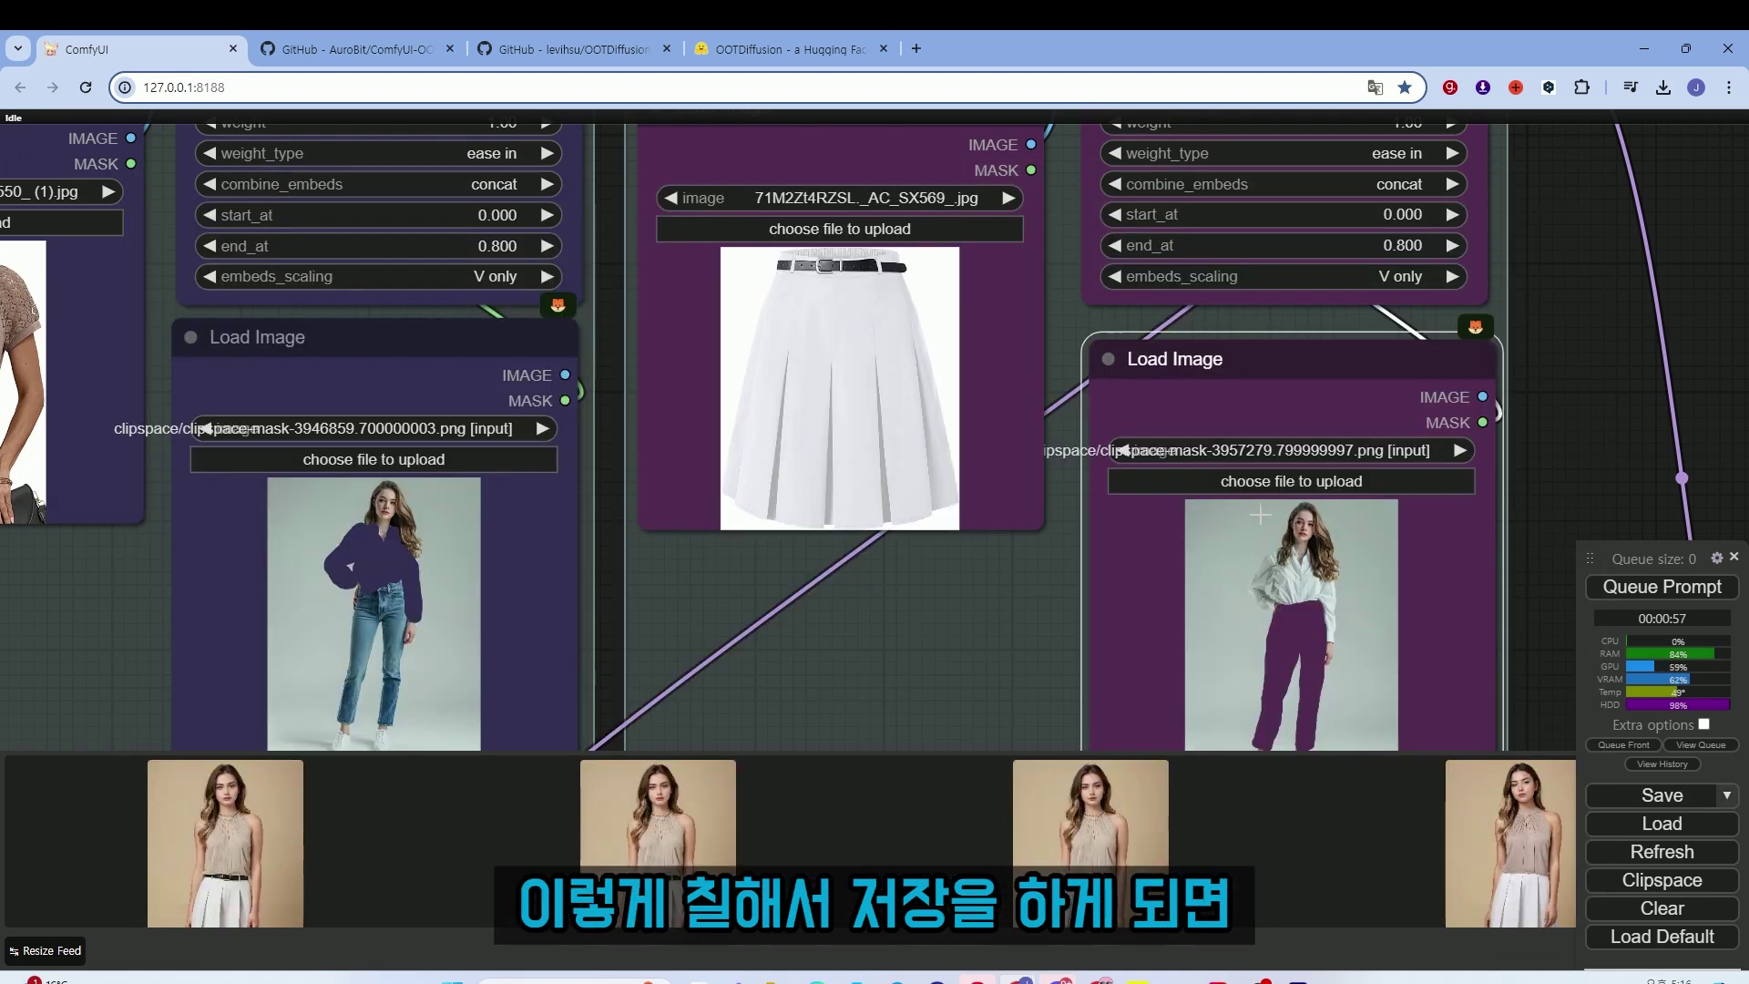
Shift both IPAdapter groups slightly so they line up side by side with almost no gap.
scroll(1048, 401, "down", 6)
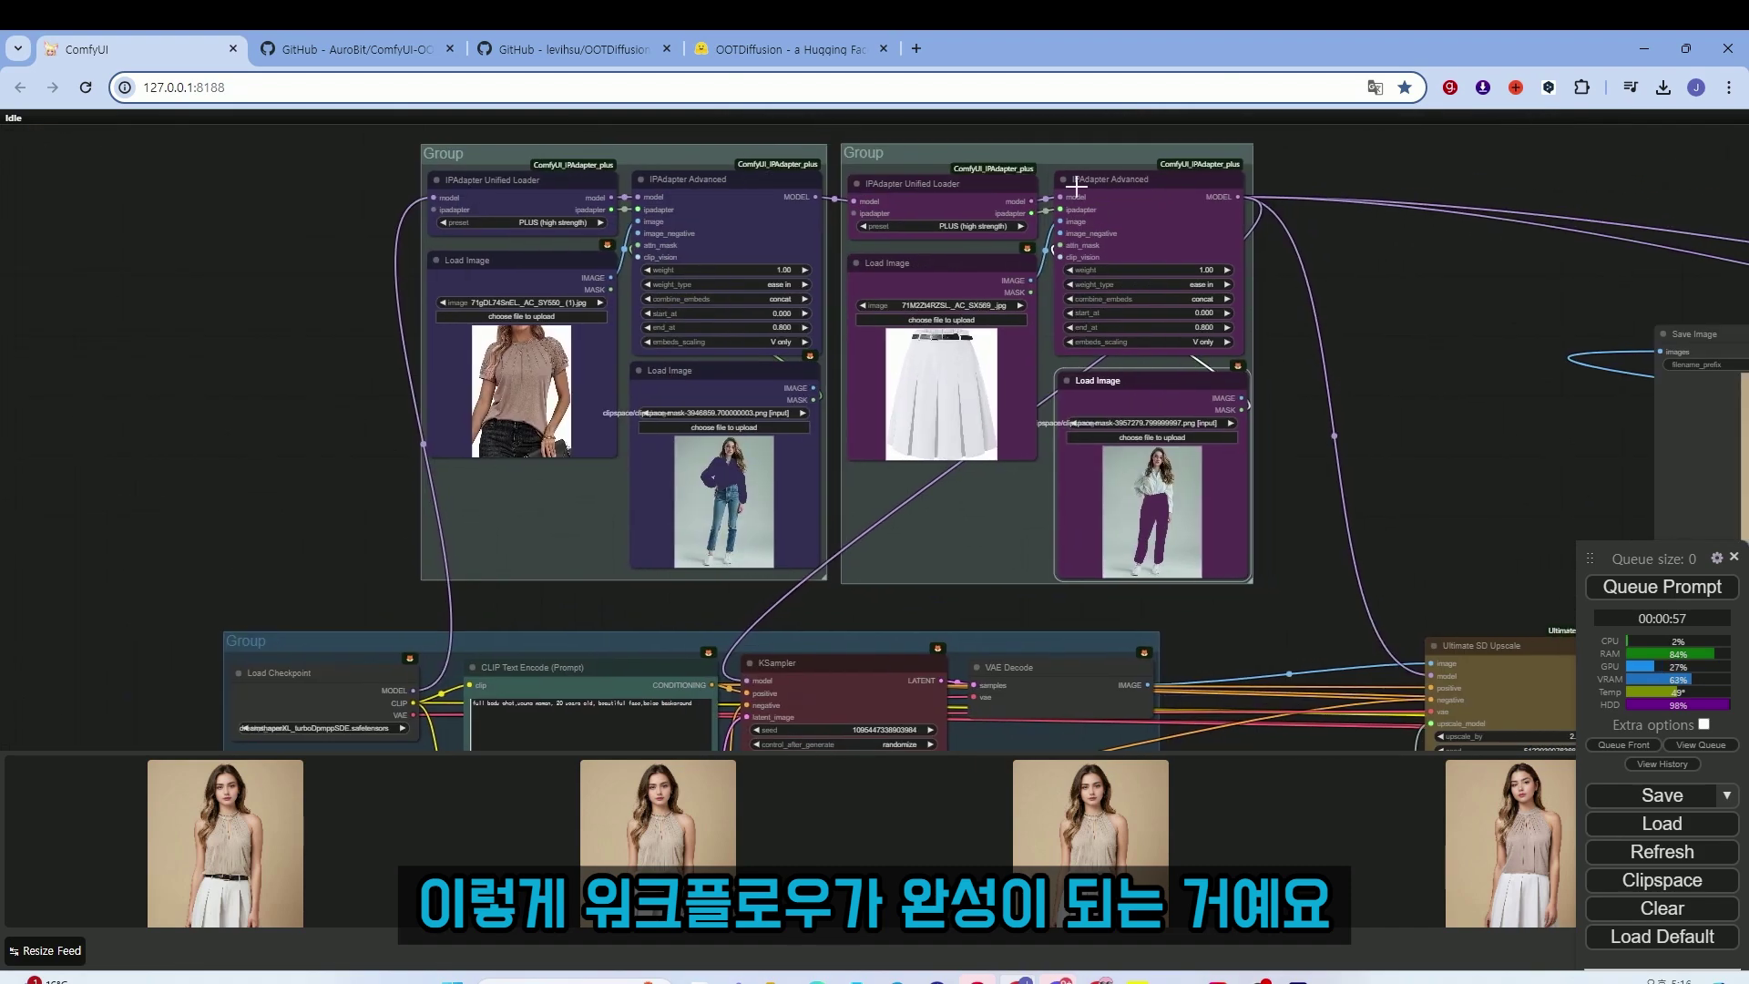
mouse_move(1037, 145)
left_mouse_down()
mouse_move(1097, 142)
mouse_move(1039, 145)
left_mouse_up()
mouse_move(669, 164)
left_mouse_down()
mouse_move(580, 162)
mouse_move(651, 166)
left_mouse_up()
left_click_drag(962, 153, 939, 157)
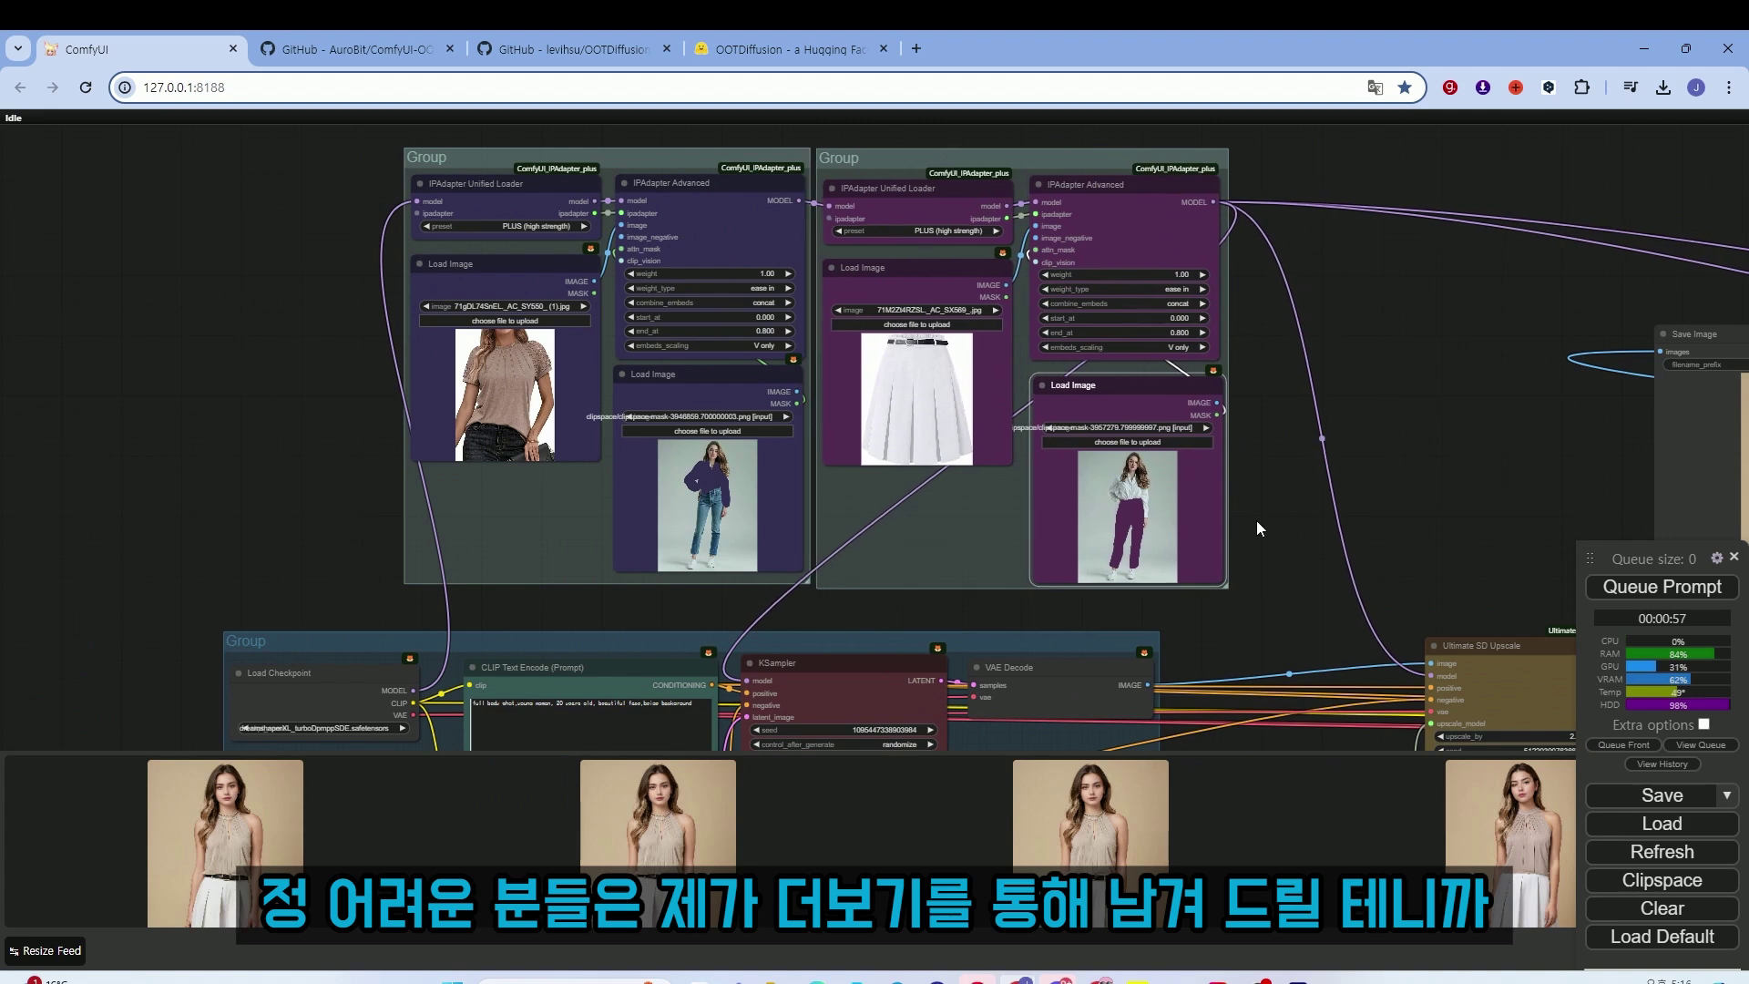
Examine the whole workflow, from the IPAdapter and generation groups through the upscaler to the saved image.
scroll(1259, 516, "down", 5)
left_click_drag(1281, 561, 1002, 423)
scroll(1172, 456, "down", 3)
scroll(1172, 457, "up", 2)
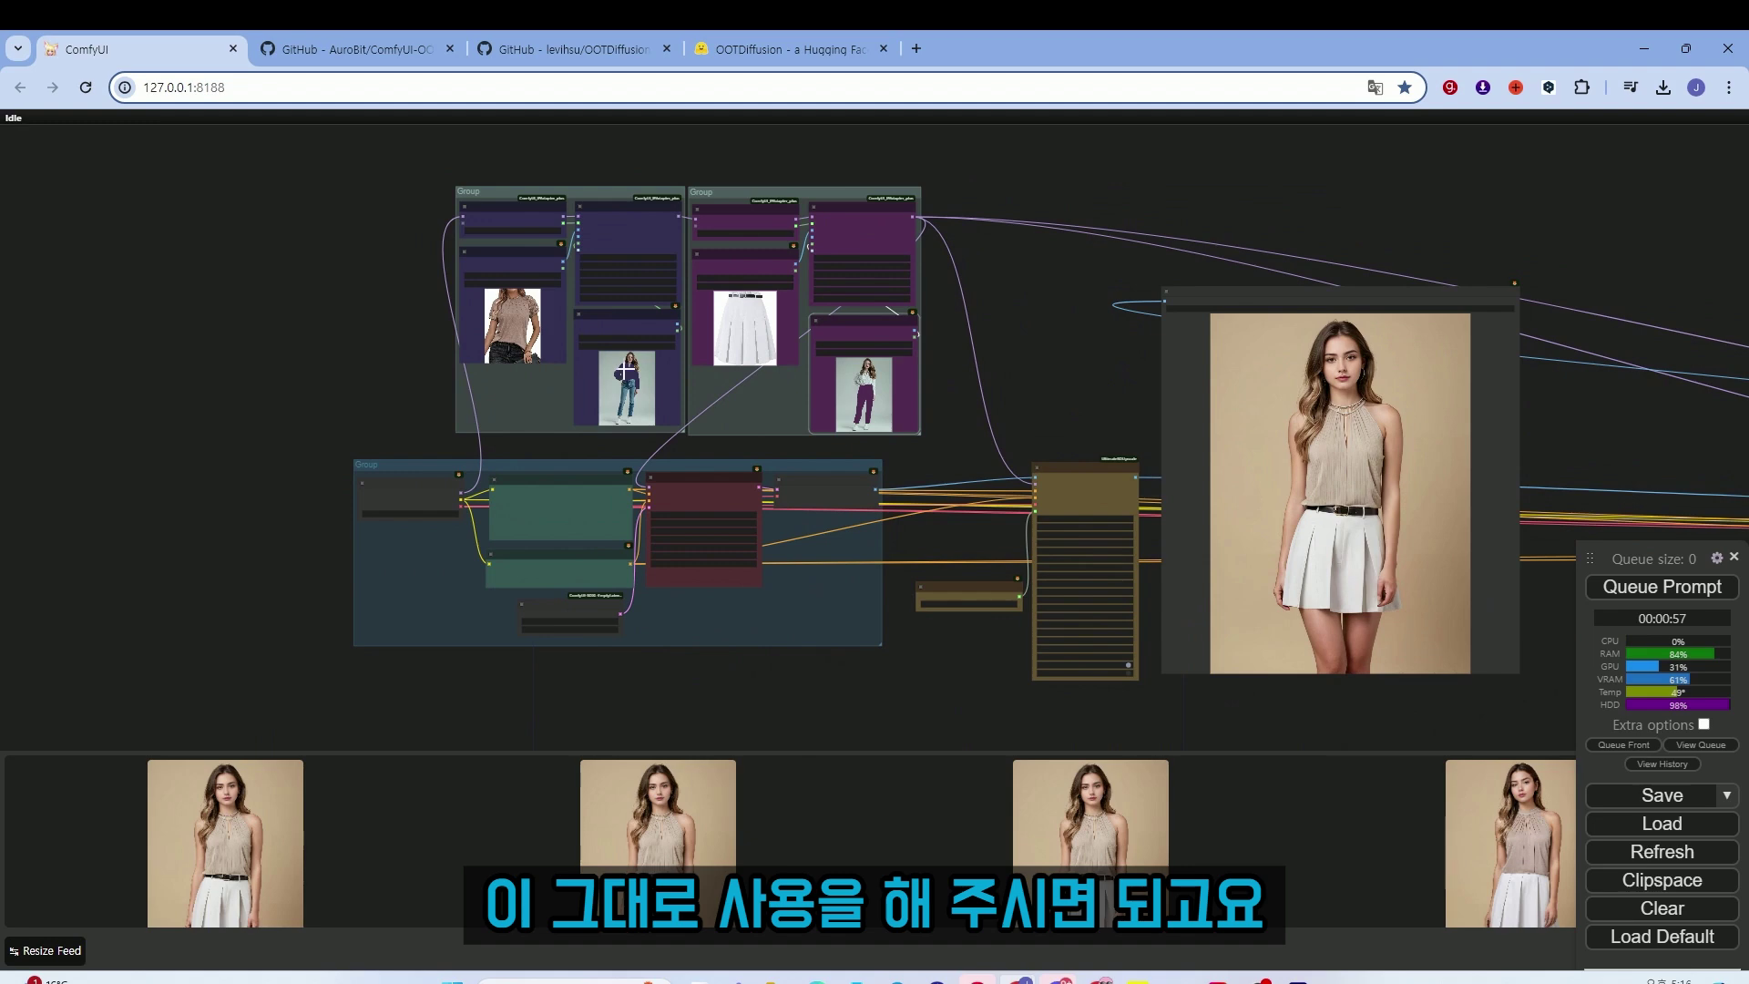
scroll(1086, 417, "up", 2)
scroll(1085, 408, "down", 1)
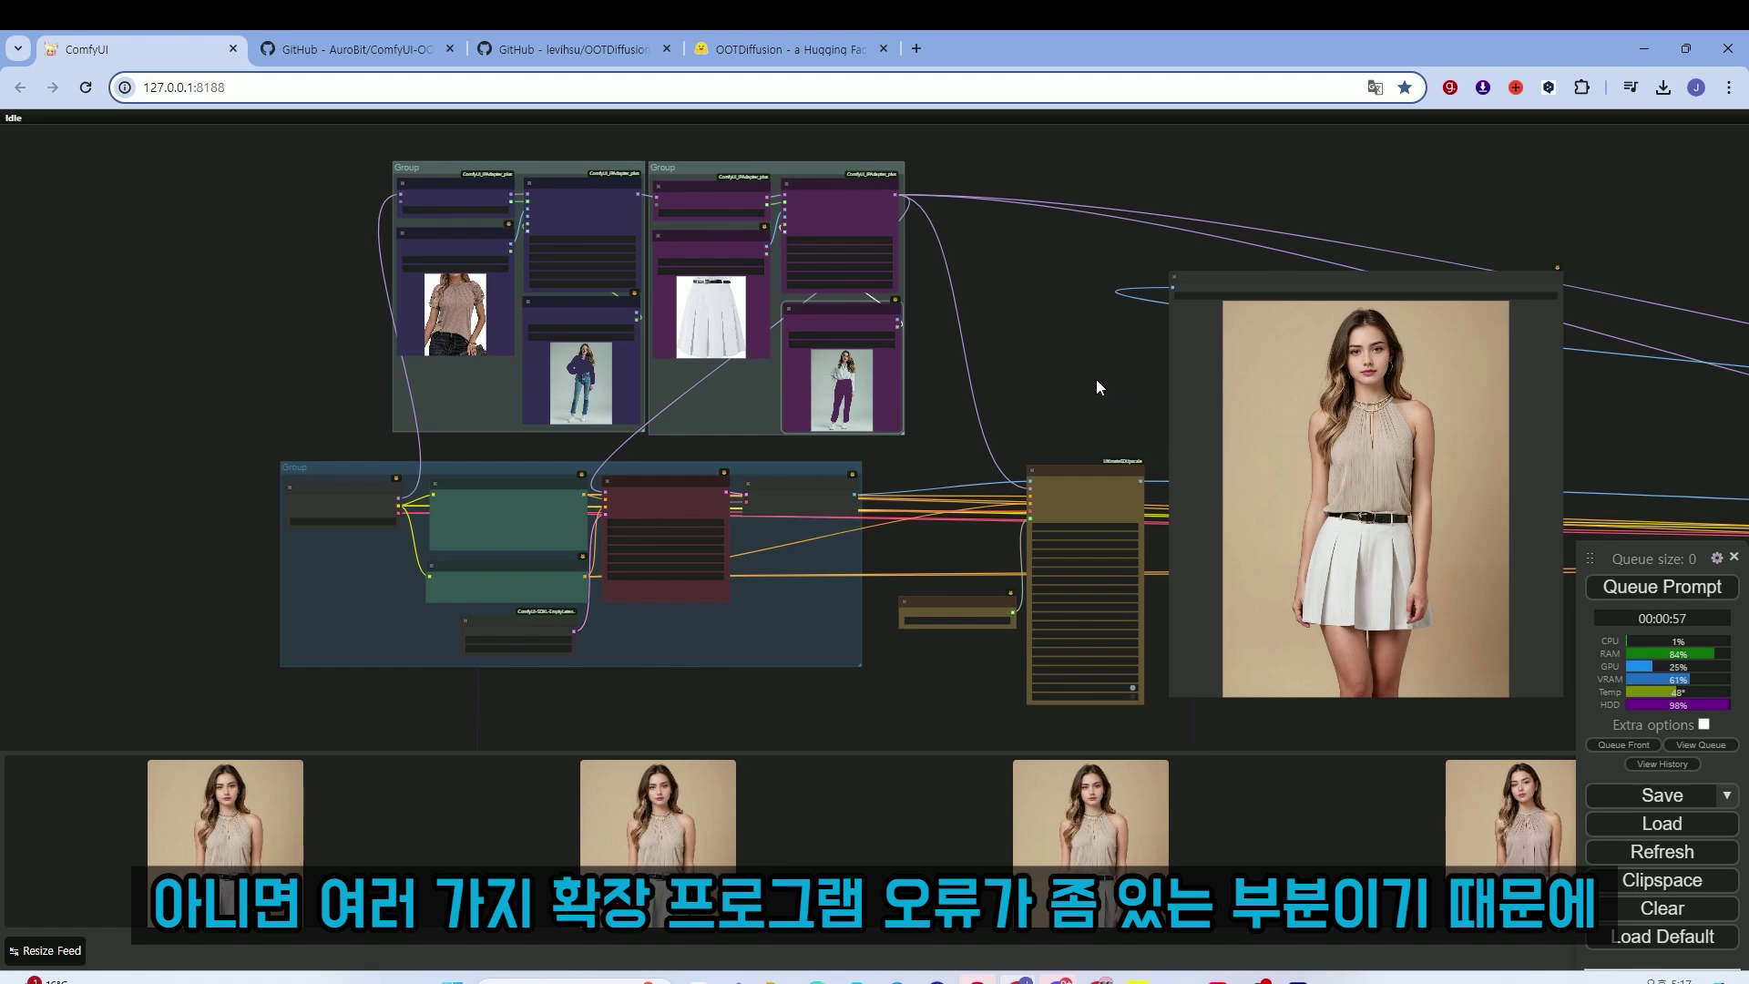
left_click_drag(1096, 380, 1002, 377)
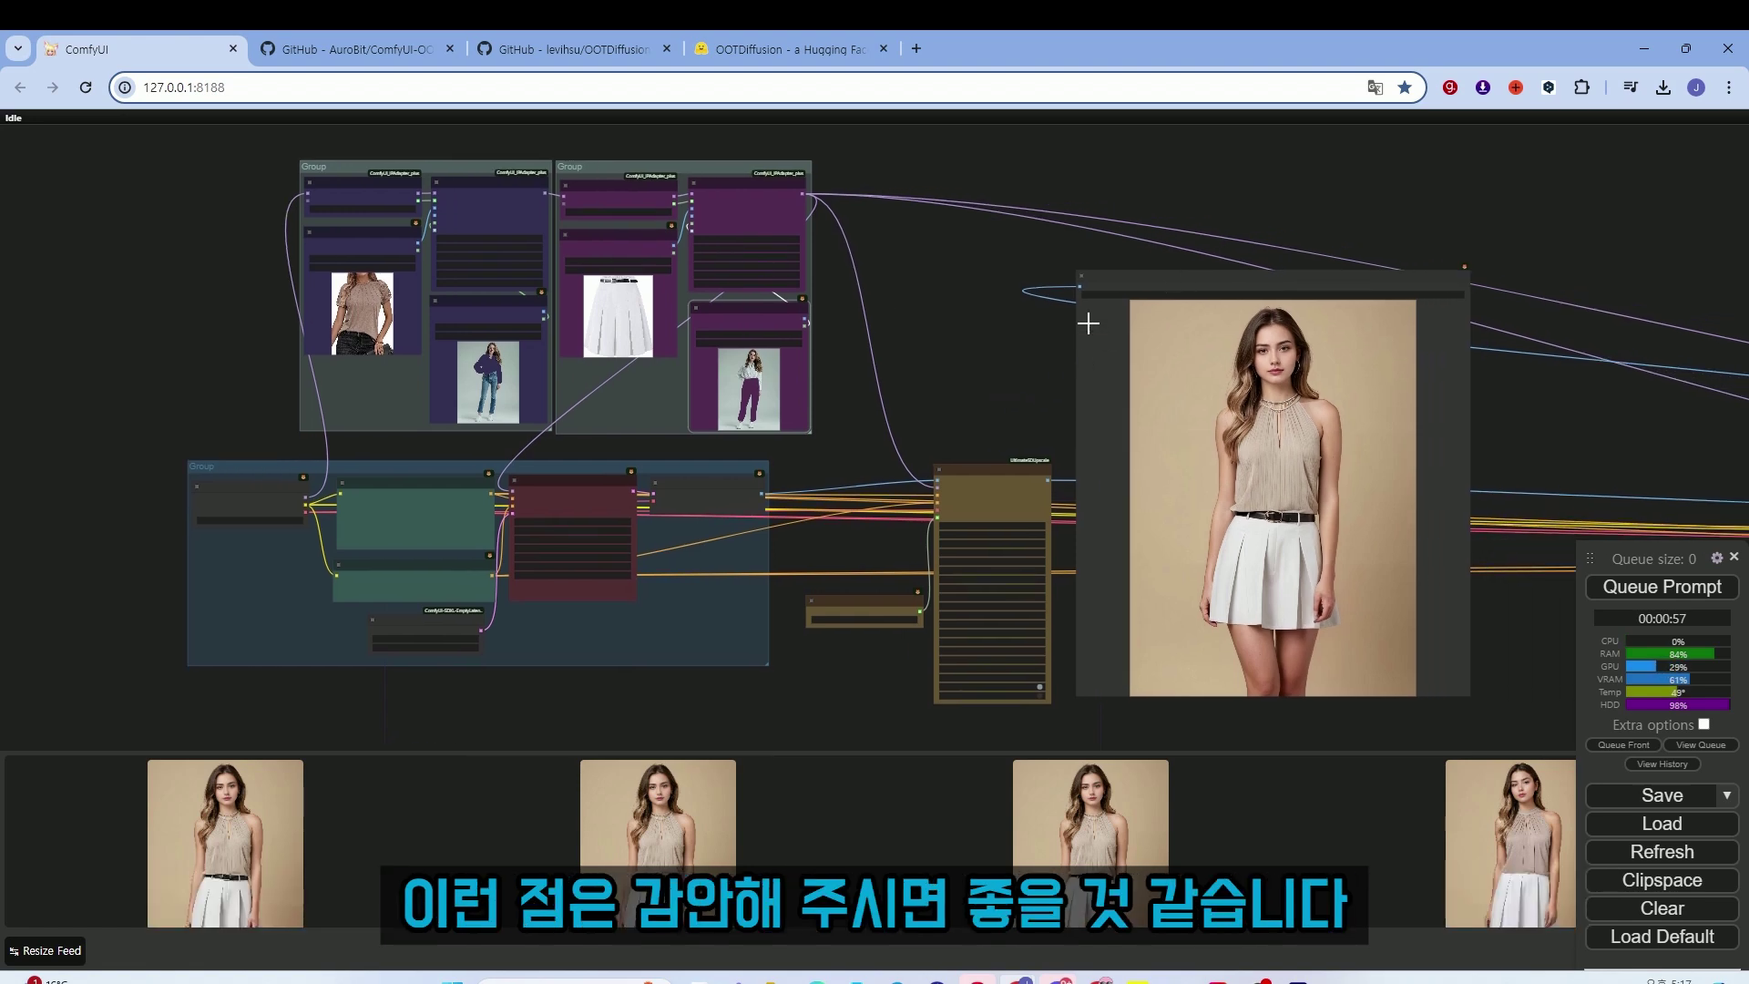
scroll(981, 383, "up", 5)
scroll(680, 375, "down", 5)
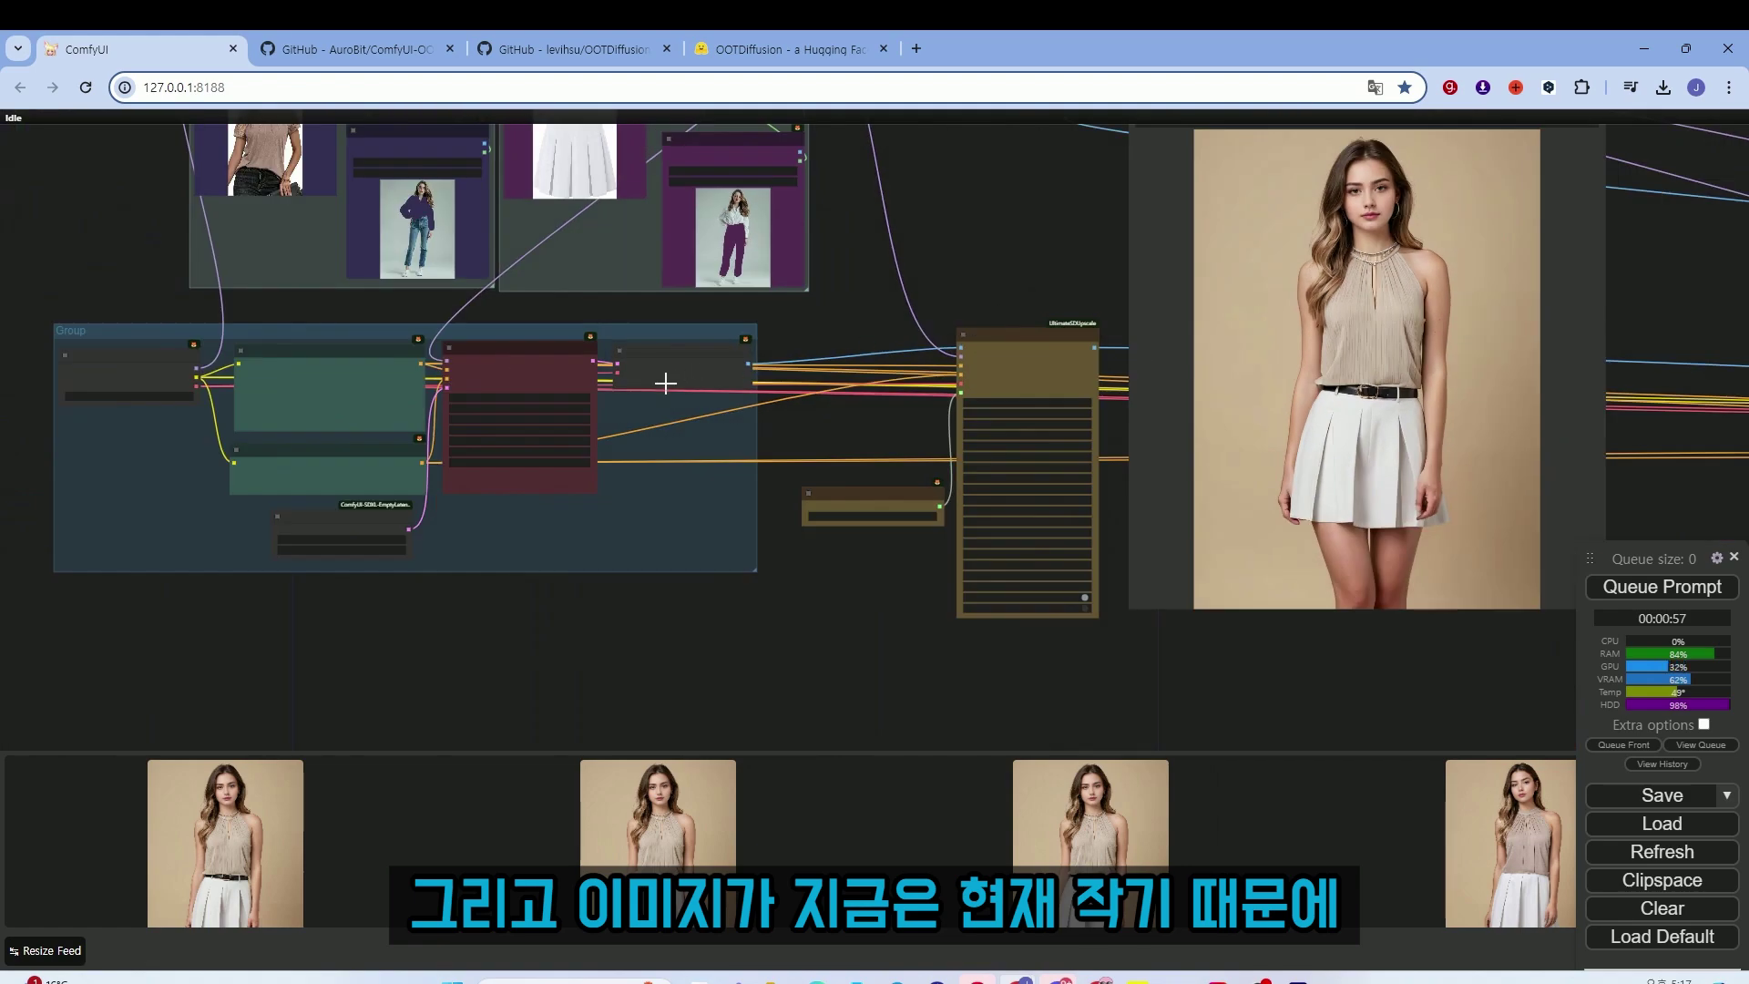
Nudge the Ultimate SD Upscale and Load Upscale Model nodes, and open the upscaler's list of sampler_name options.
scroll(259, 620, "up", 3)
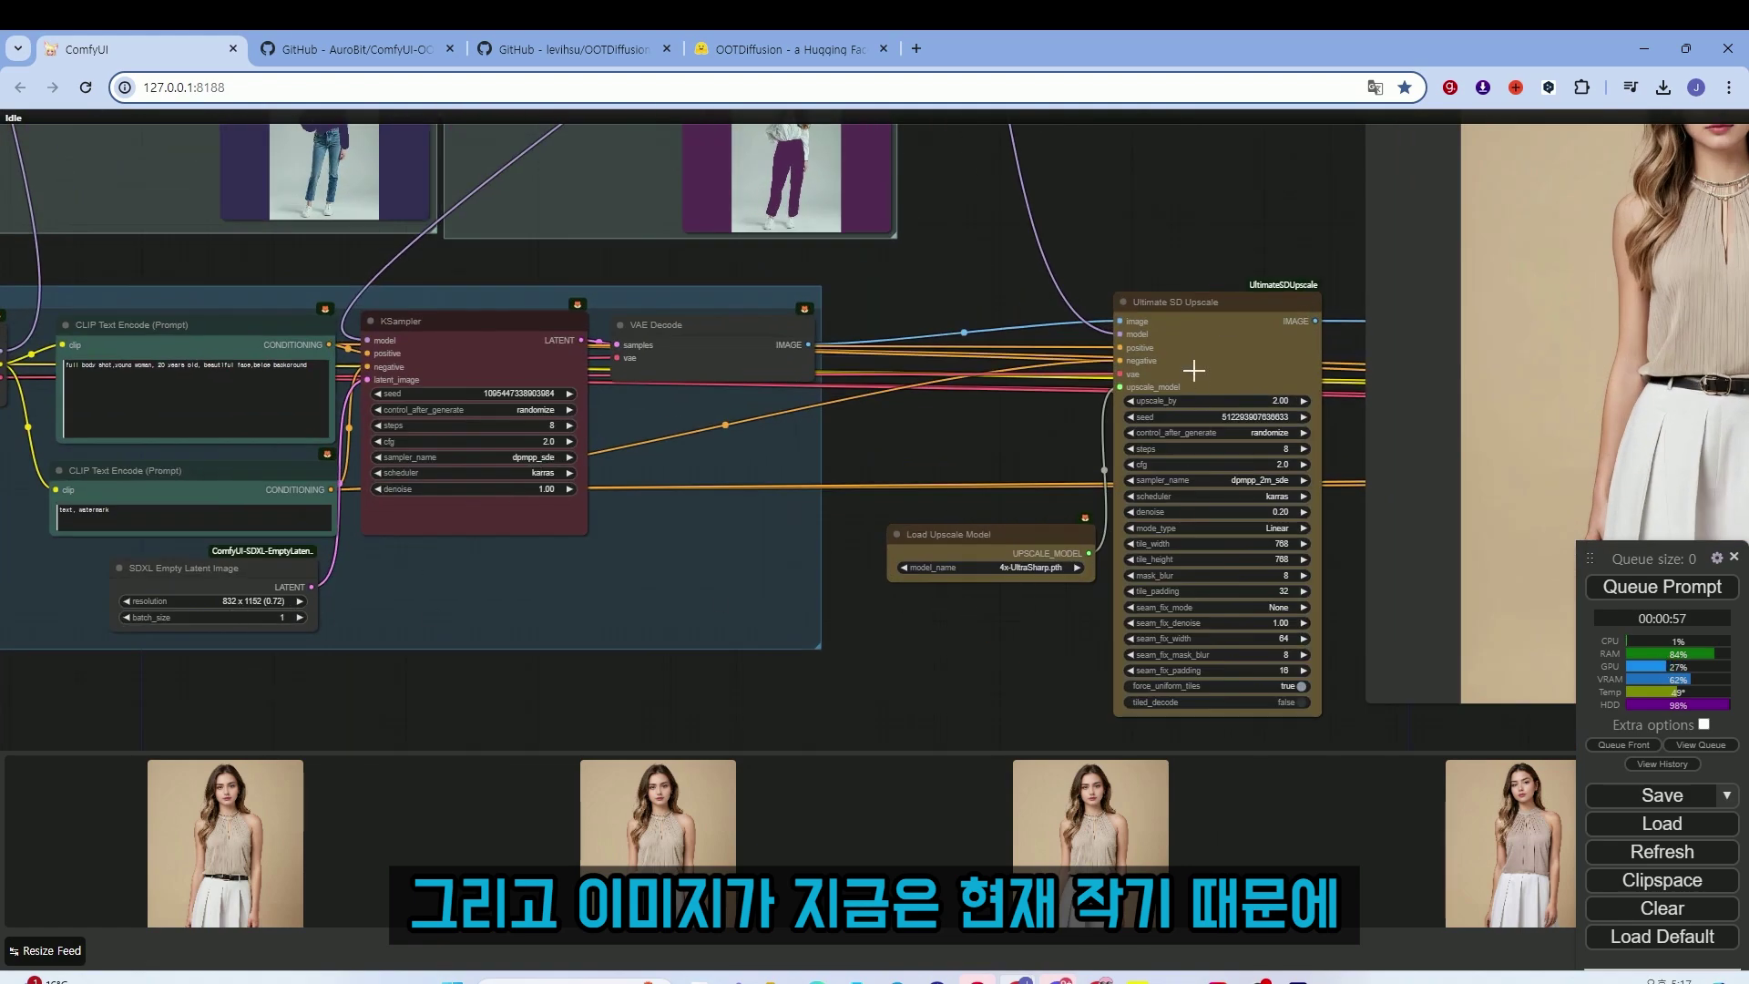
left_click_drag(1193, 381, 1230, 379)
left_click_drag(1048, 533, 1080, 513)
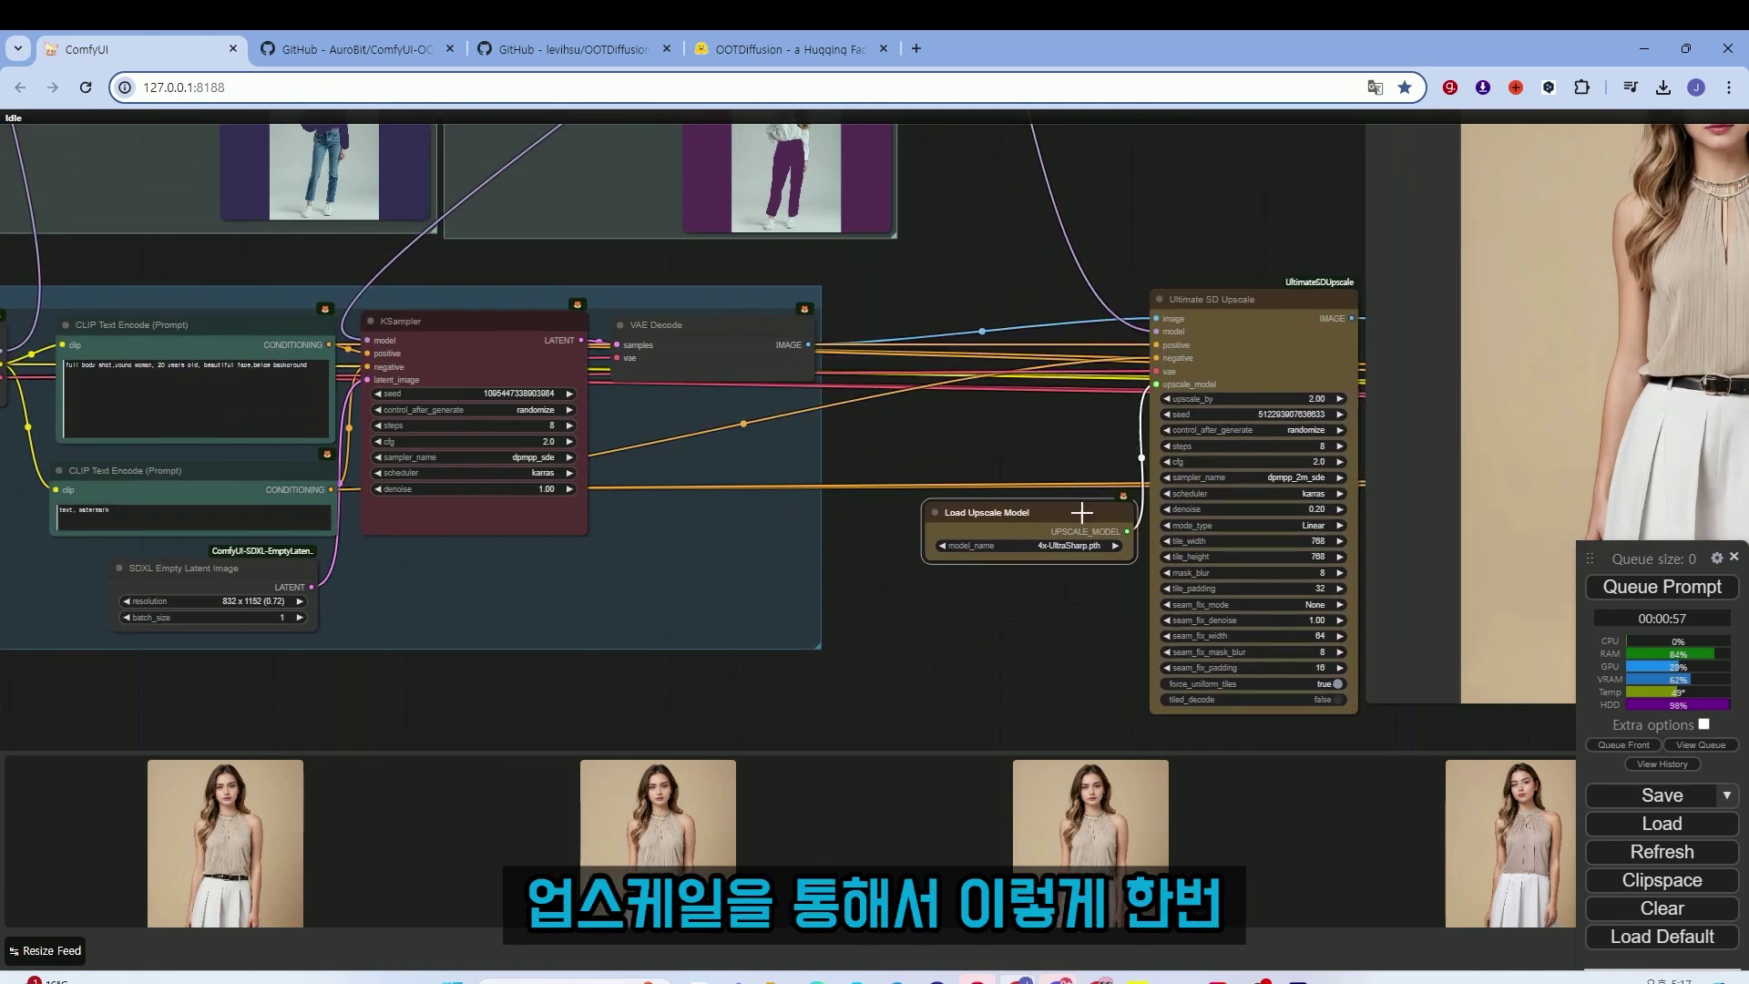
left_click_drag(1355, 502, 1337, 490)
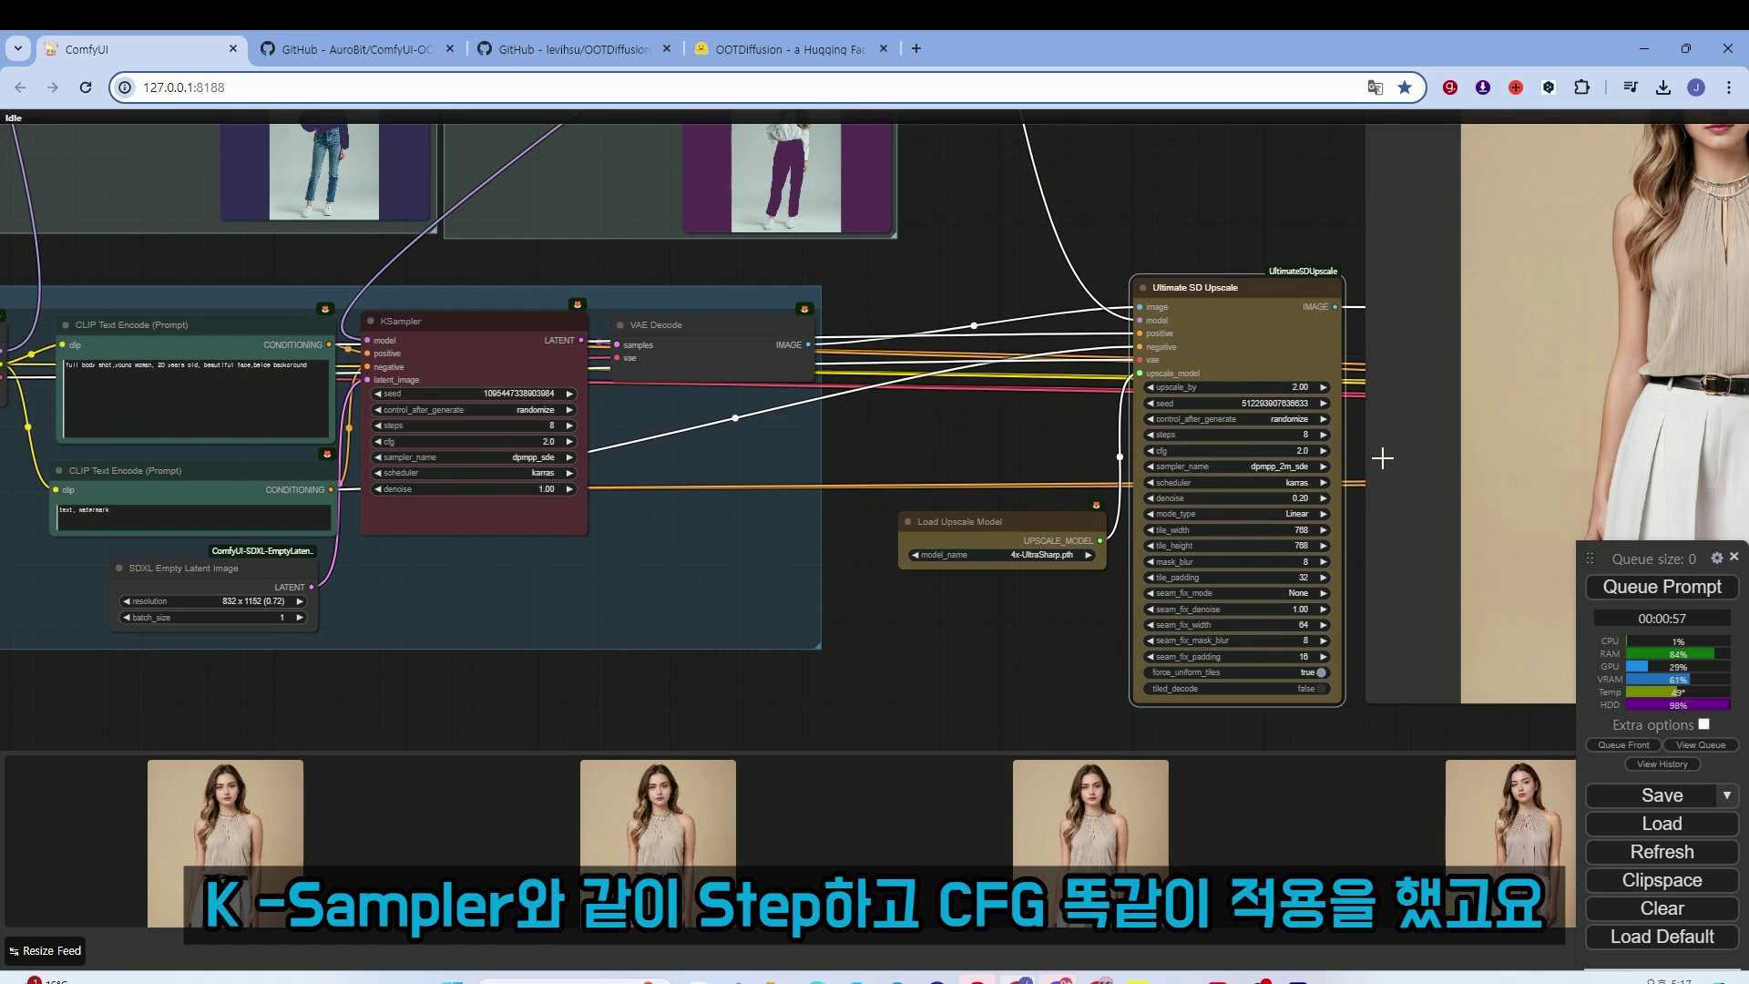
left_click(1306, 467)
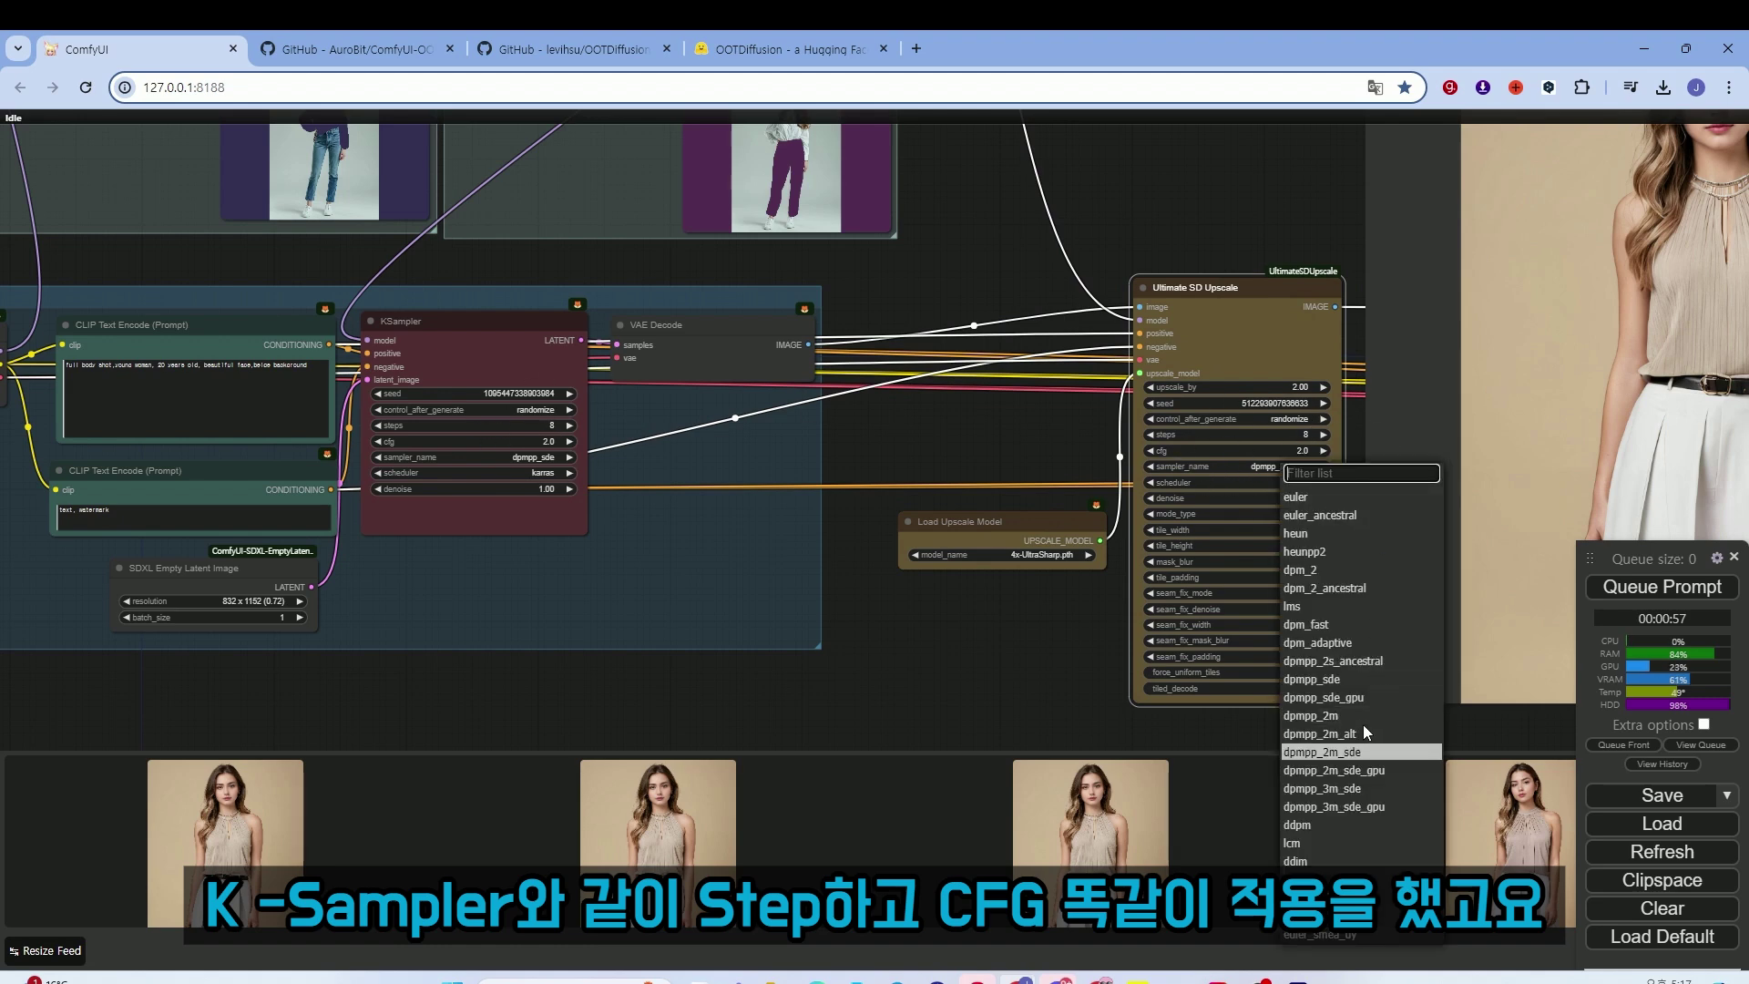
Examine the saved full-body image and follow the workflow connections from the upscaler to the detailer nodes.
scroll(1193, 246, "down", 6)
left_click_drag(1193, 254, 986, 361)
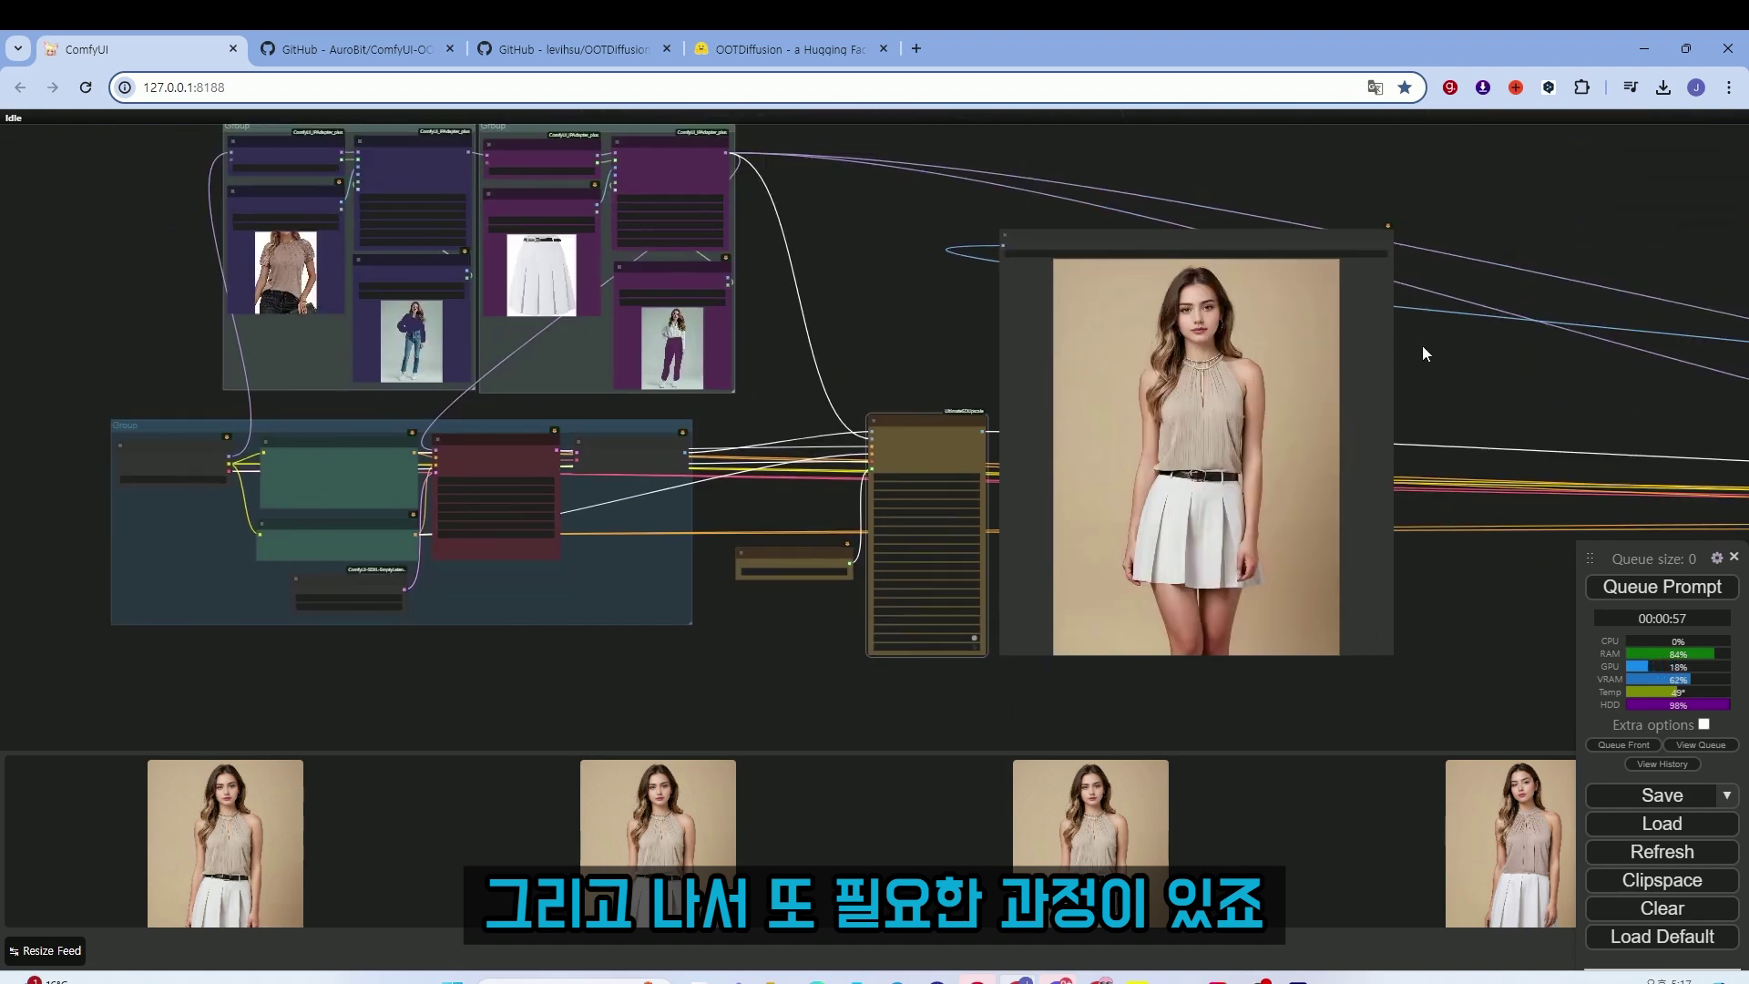
scroll(1449, 363, "down", 3)
scroll(1092, 375, "up", 5)
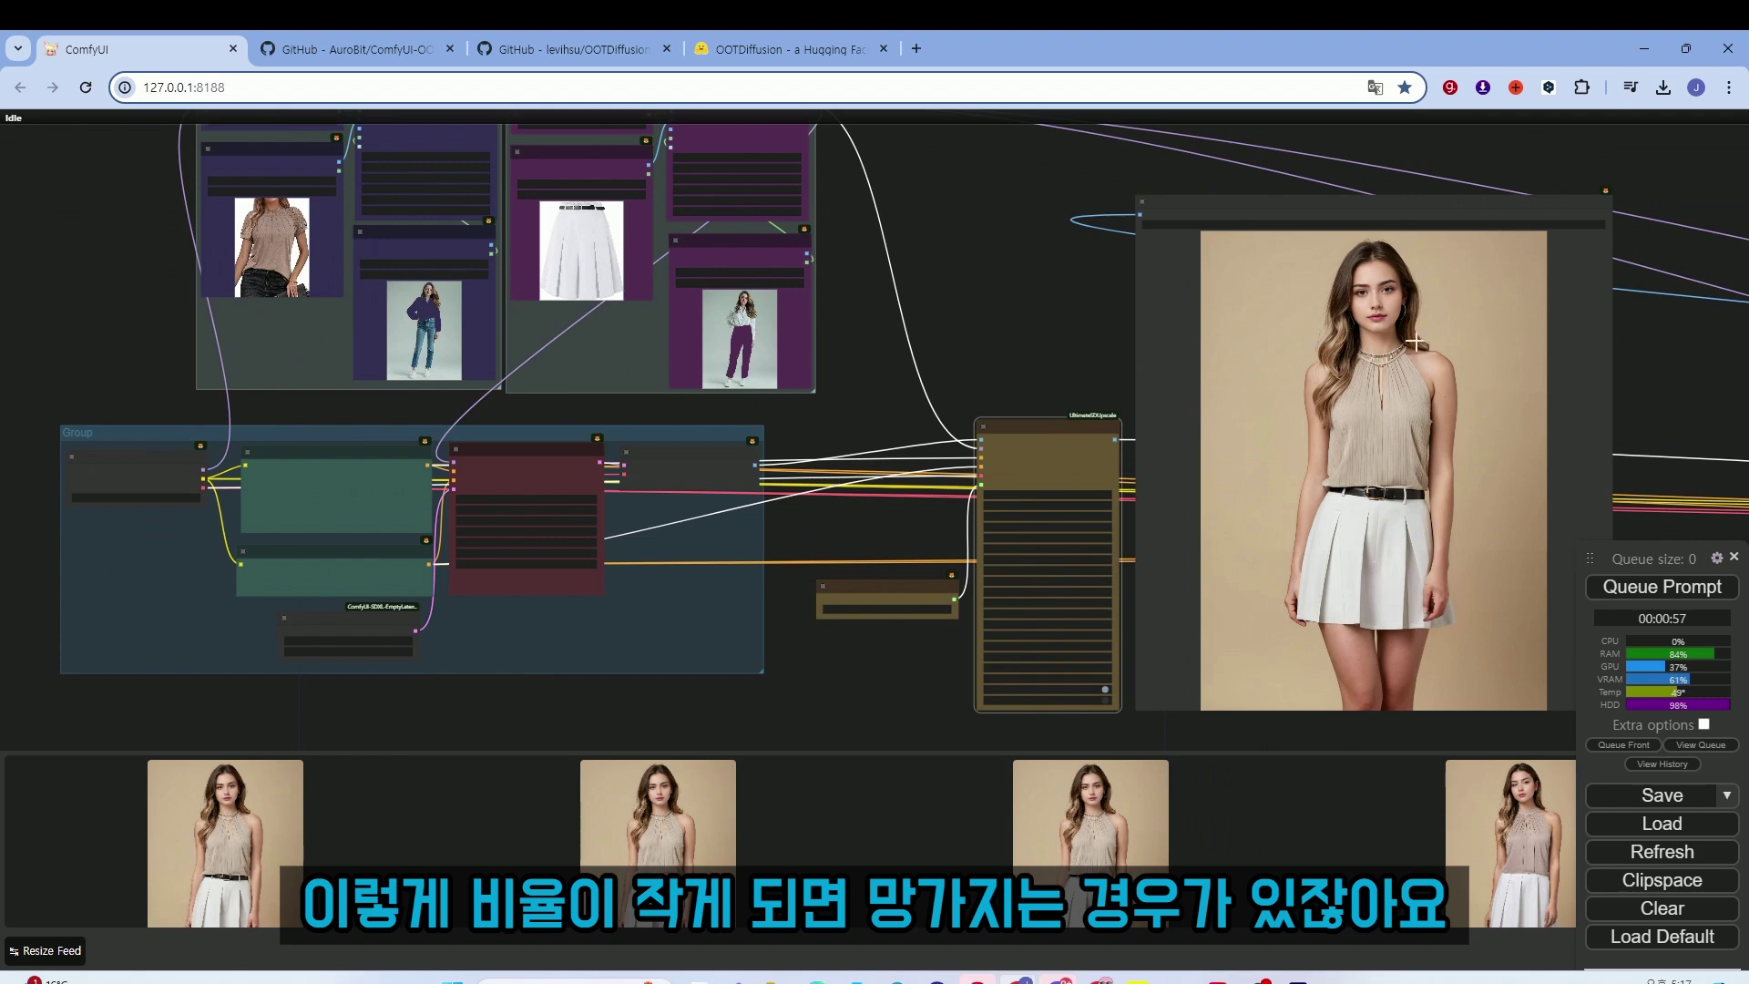
scroll(1658, 346, "down", 3)
left_click_drag(1659, 346, 689, 310)
scroll(1108, 492, "down", 4)
left_click_drag(1163, 538, 613, 500)
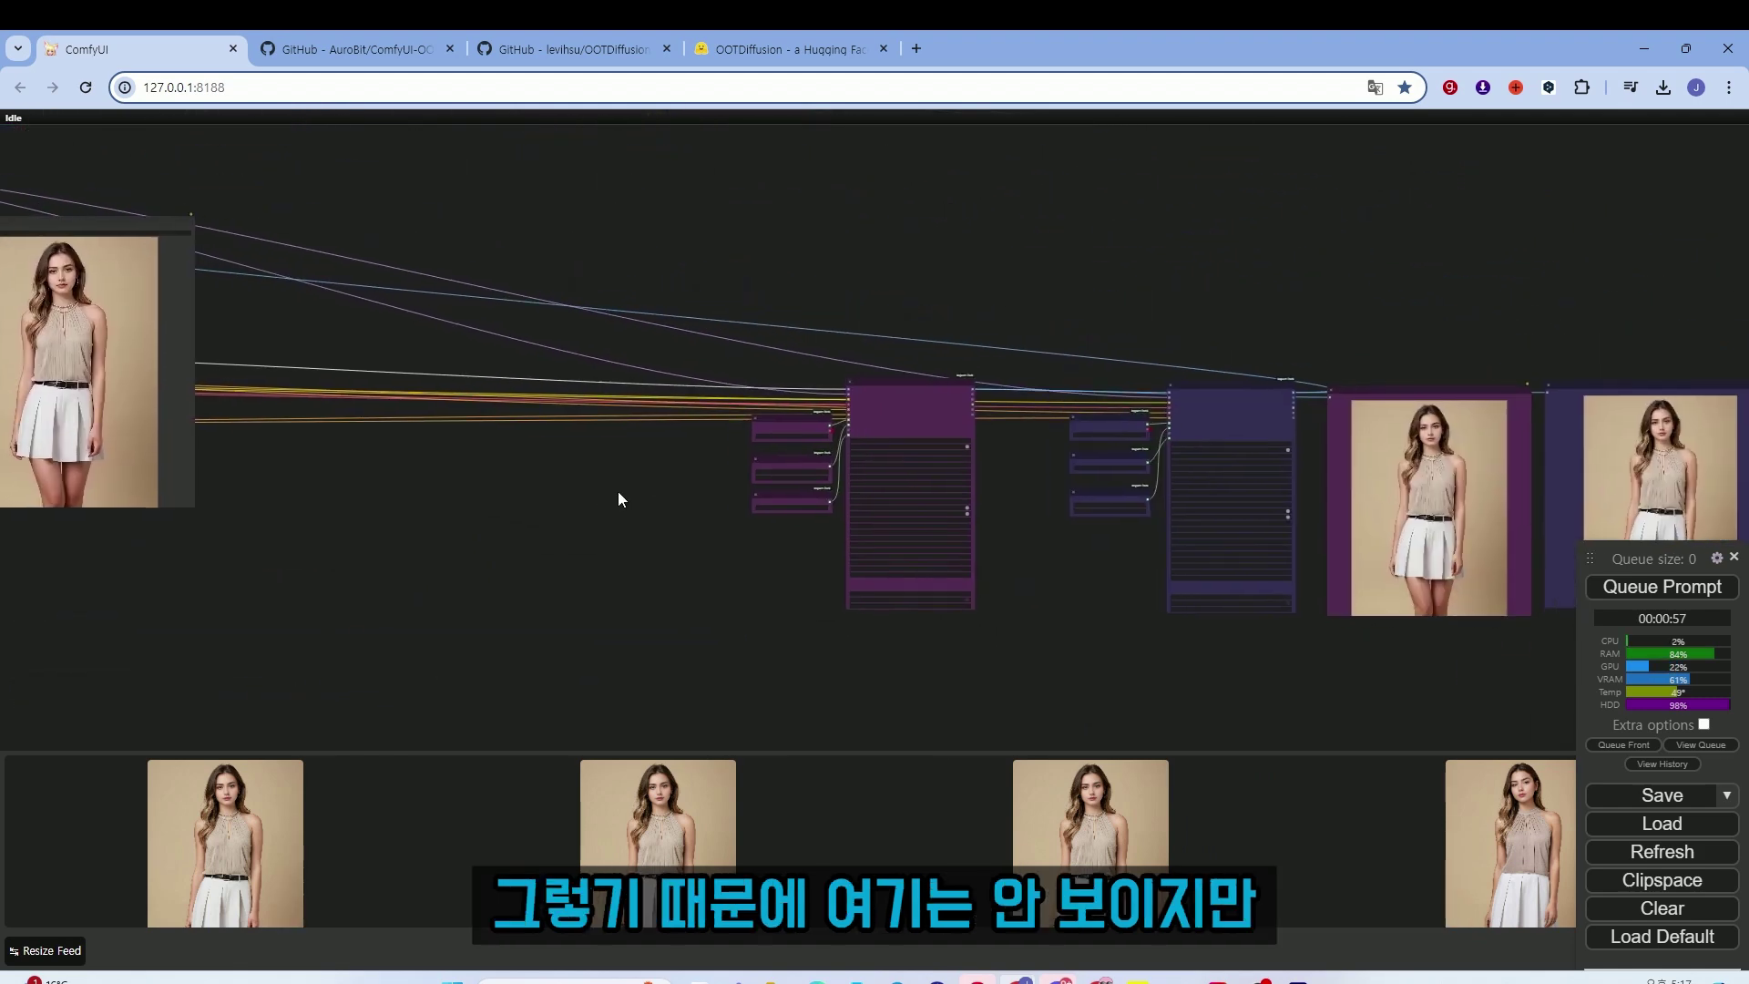
Move the face detailer's UltralyticsDetectorProvider, SAMLoader and CoreMLDetailerHookProvider nodes up beside the FaceDetailer node.
scroll(888, 415, "up", 8)
left_click_drag(1139, 277, 1137, 272)
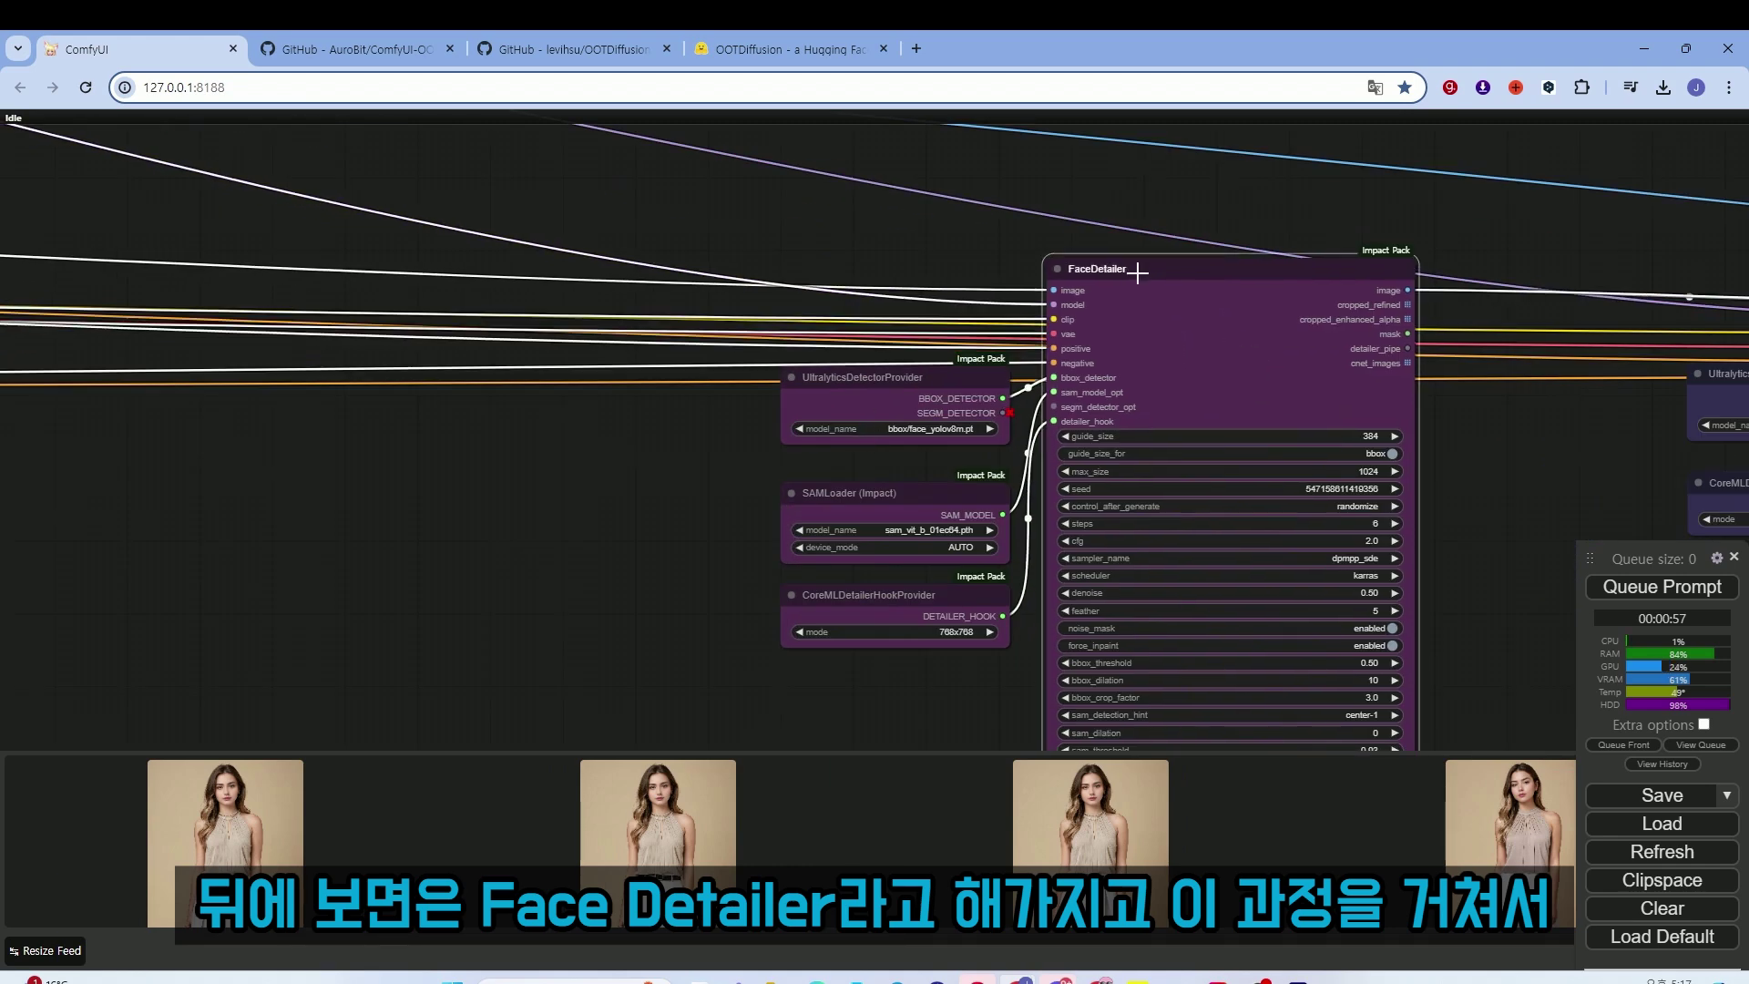
left_click_drag(905, 375, 910, 282)
left_click_drag(932, 503, 928, 411)
left_click_drag(904, 599, 898, 511)
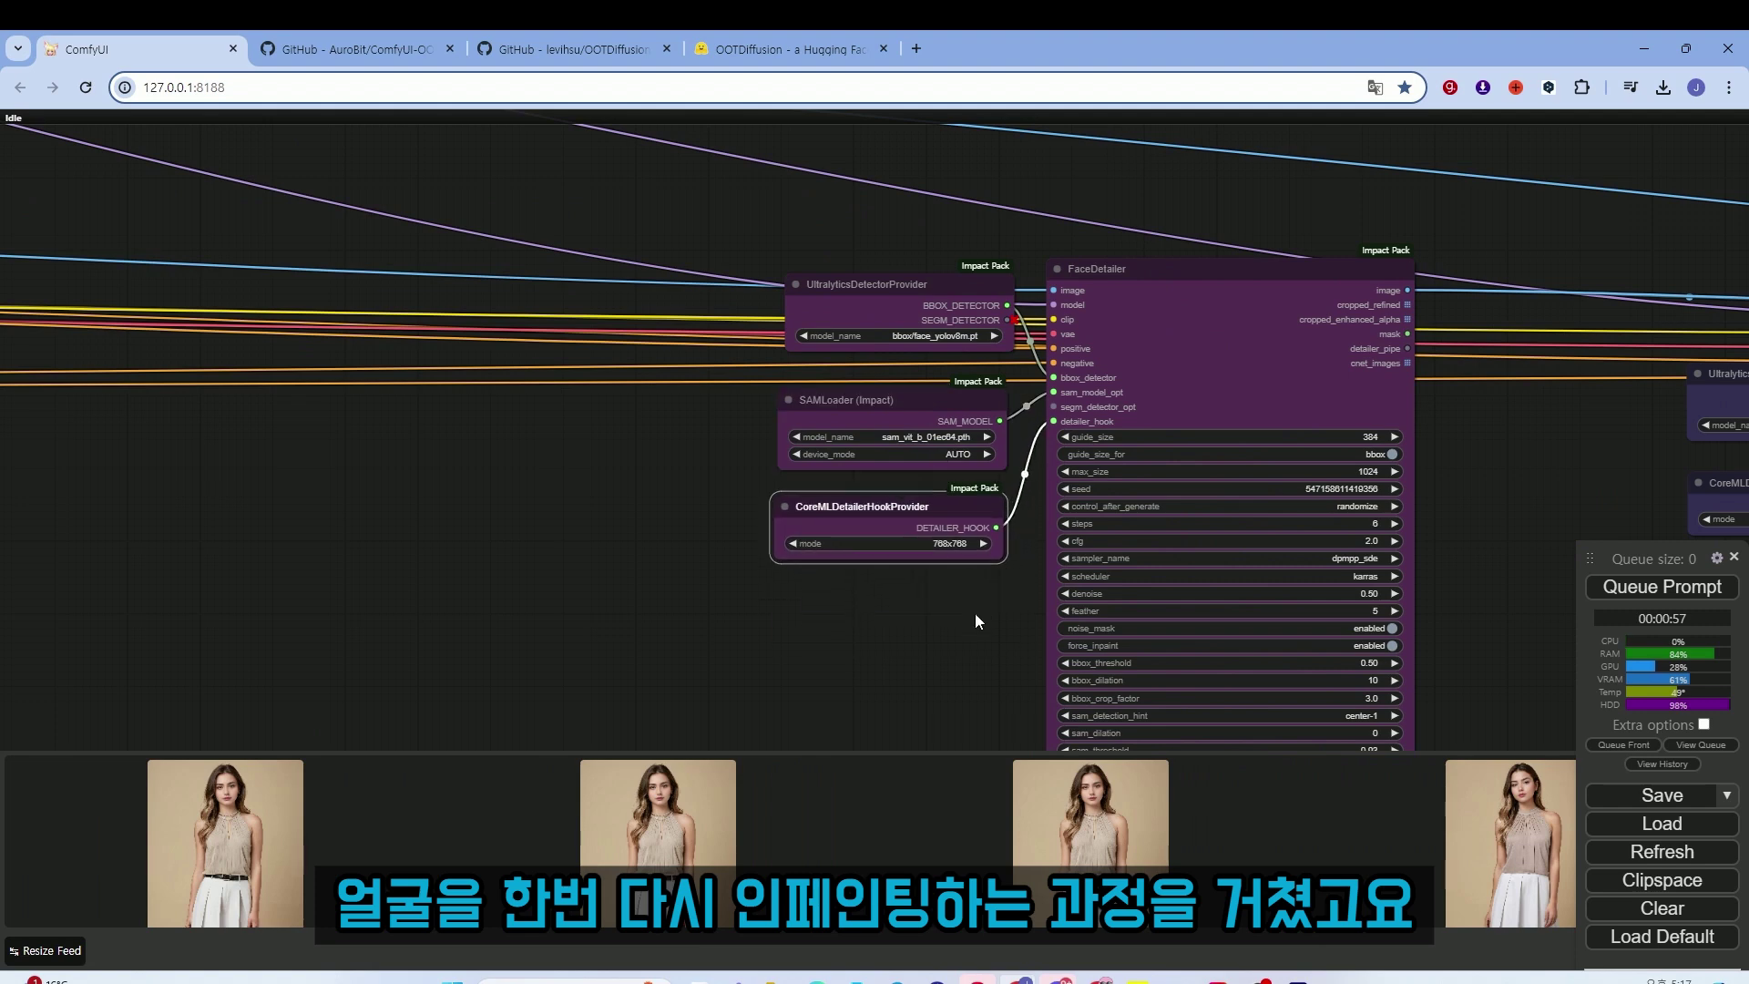
Shift the hand-detecting FaceDetailer node slightly and raise the purple Preview Image node next to it.
scroll(978, 593, "down", 6)
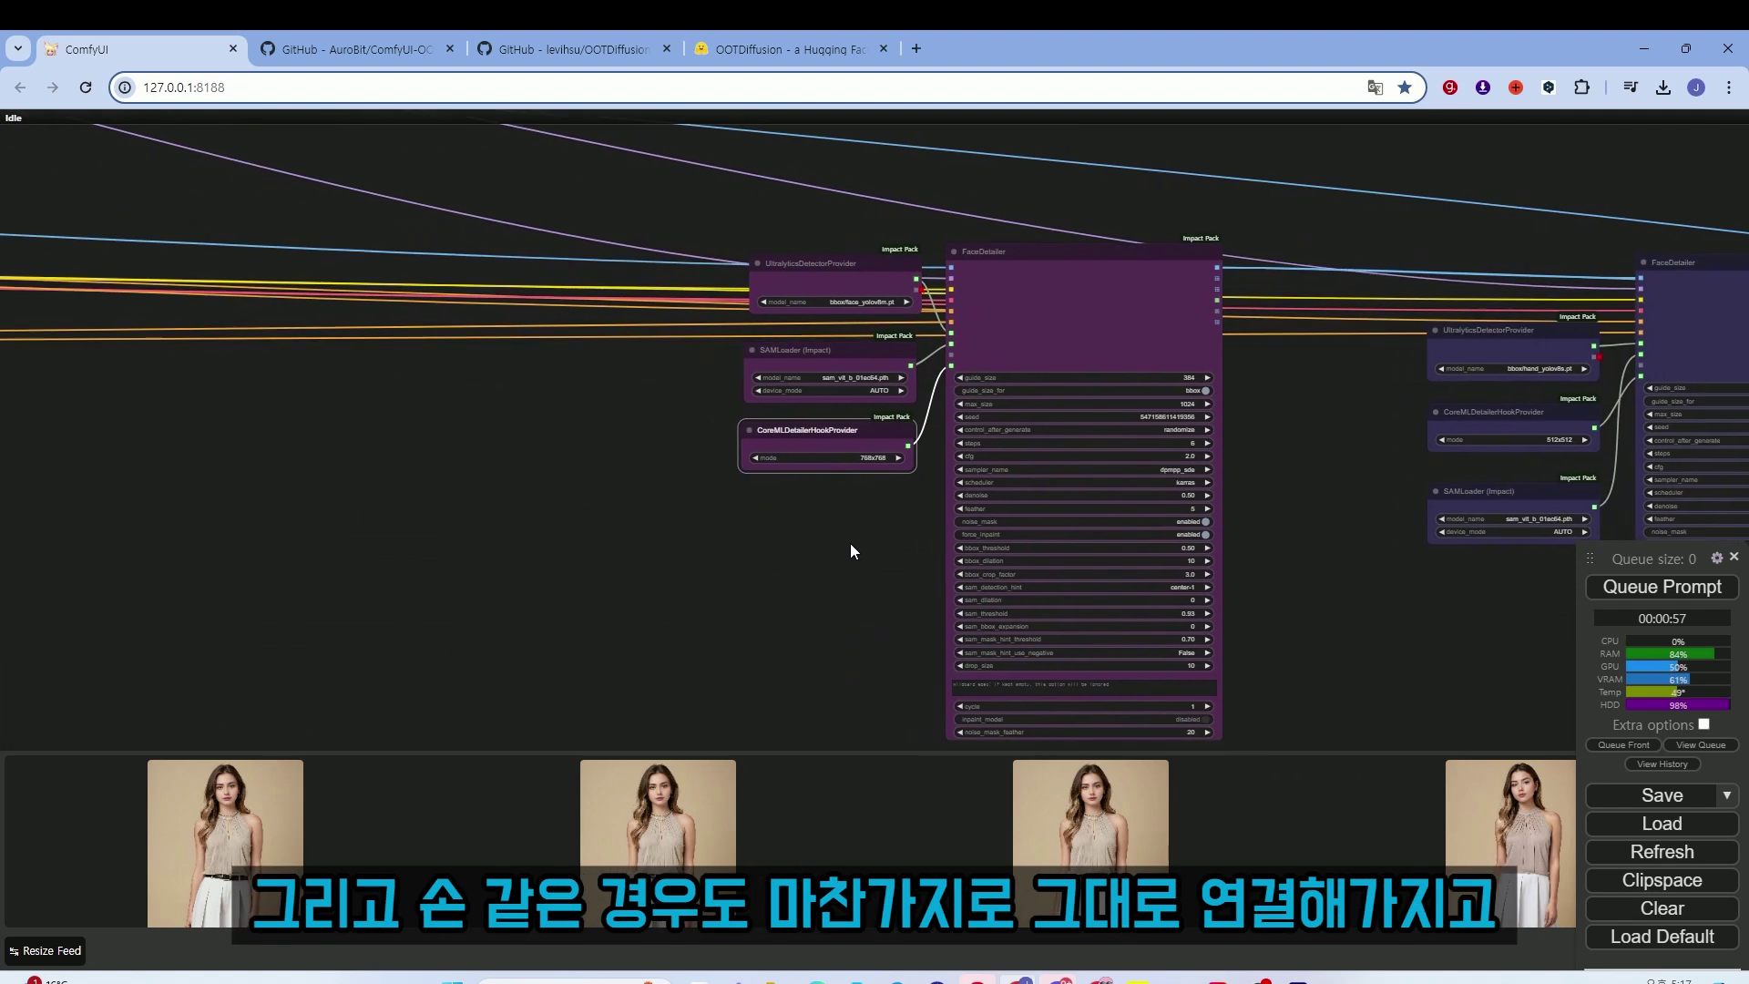
scroll(1043, 544, "up", 2)
left_click_drag(1093, 574, 926, 531)
mouse_move(1206, 285)
left_mouse_down()
mouse_move(1075, 262)
mouse_move(1222, 261)
left_mouse_up()
scroll(1154, 416, "up", 3)
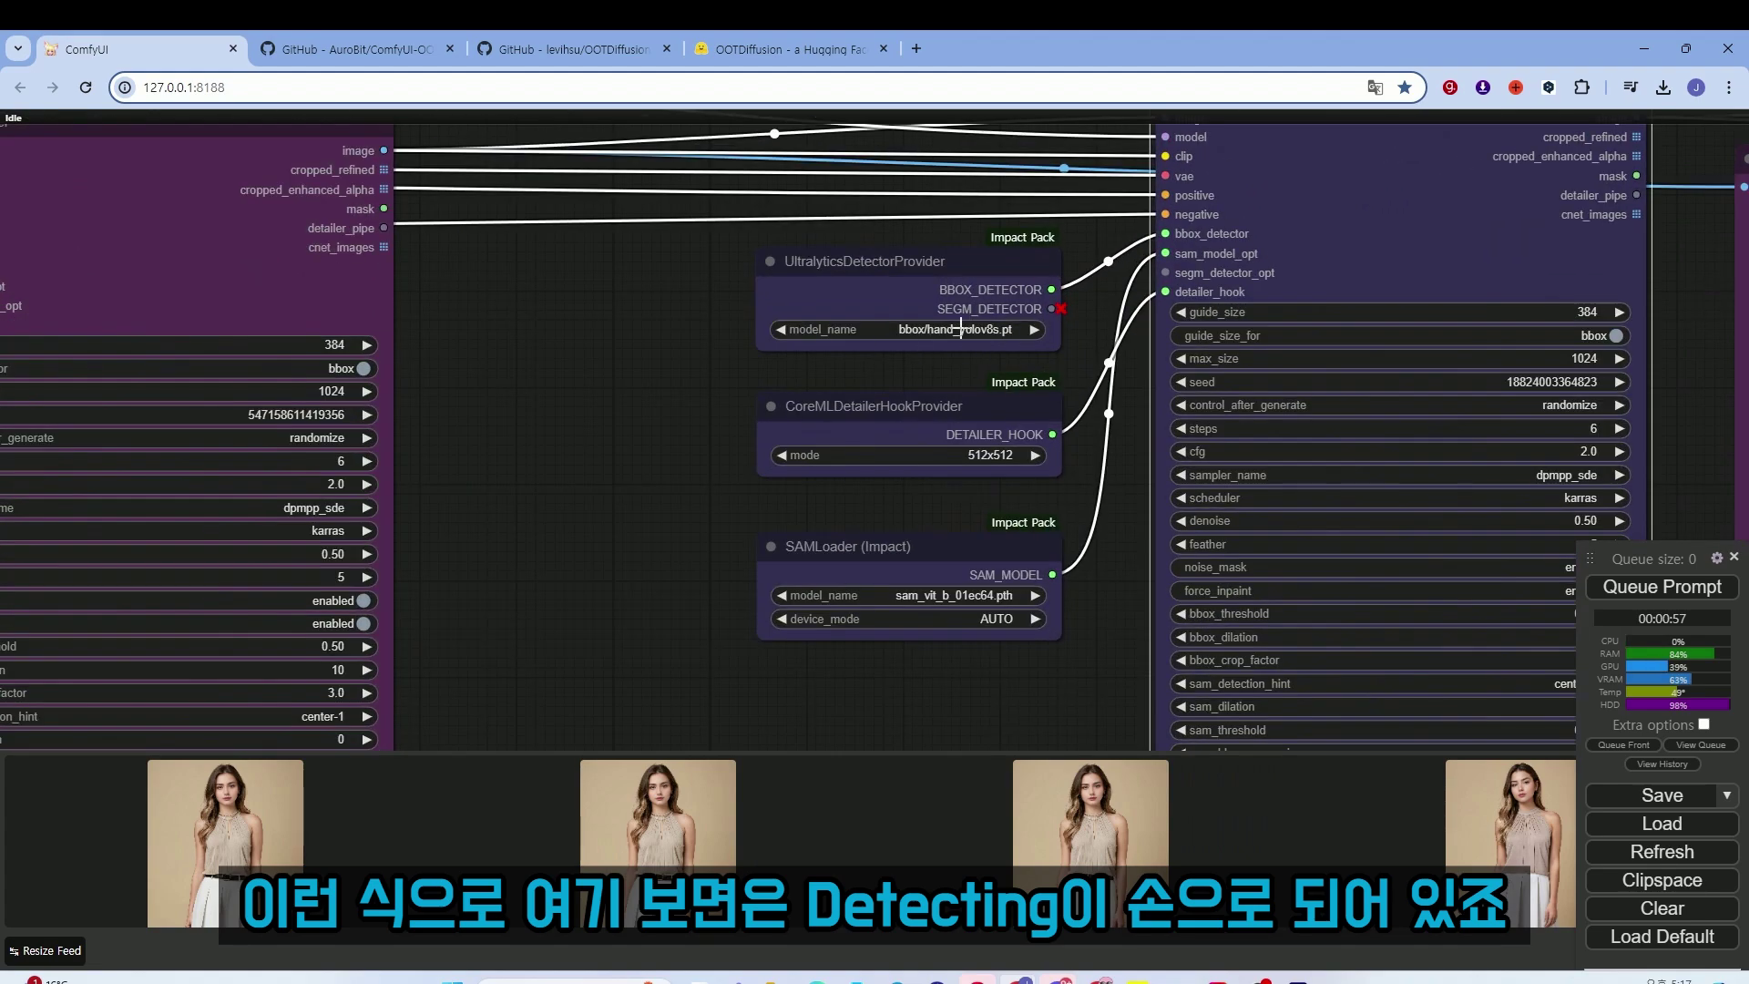
scroll(1048, 395, "down", 5)
scroll(1282, 384, "down", 4)
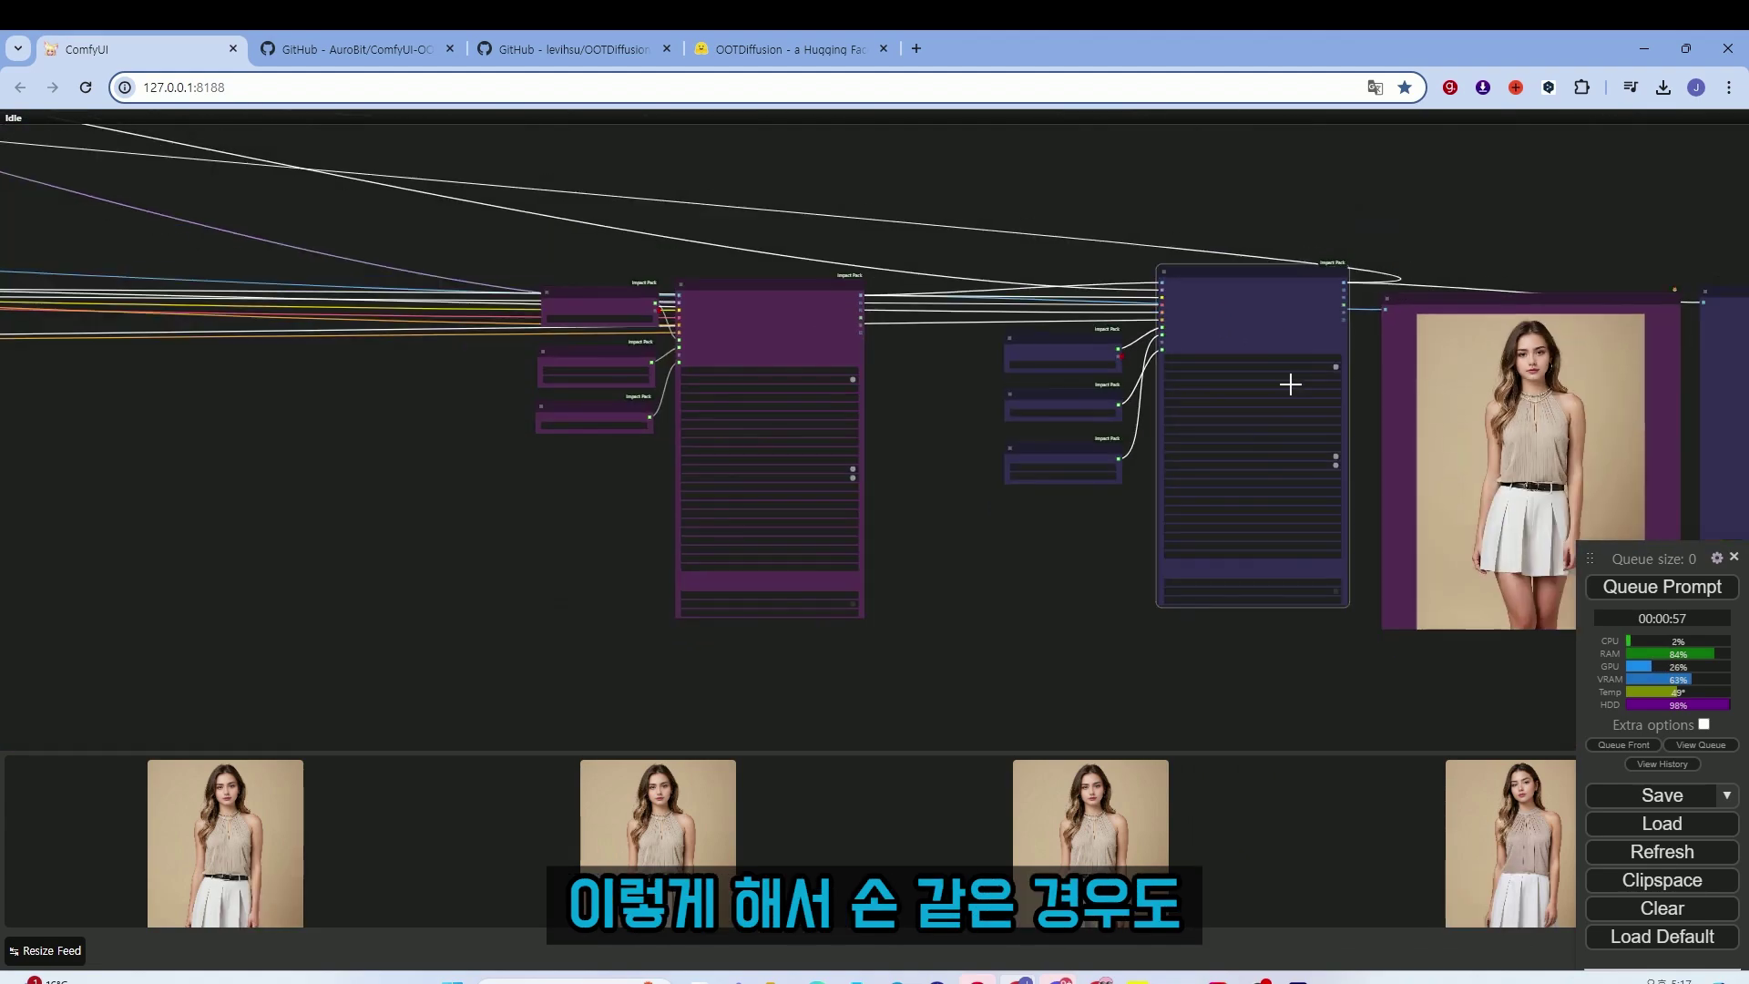
left_click_drag(1438, 301, 1433, 268)
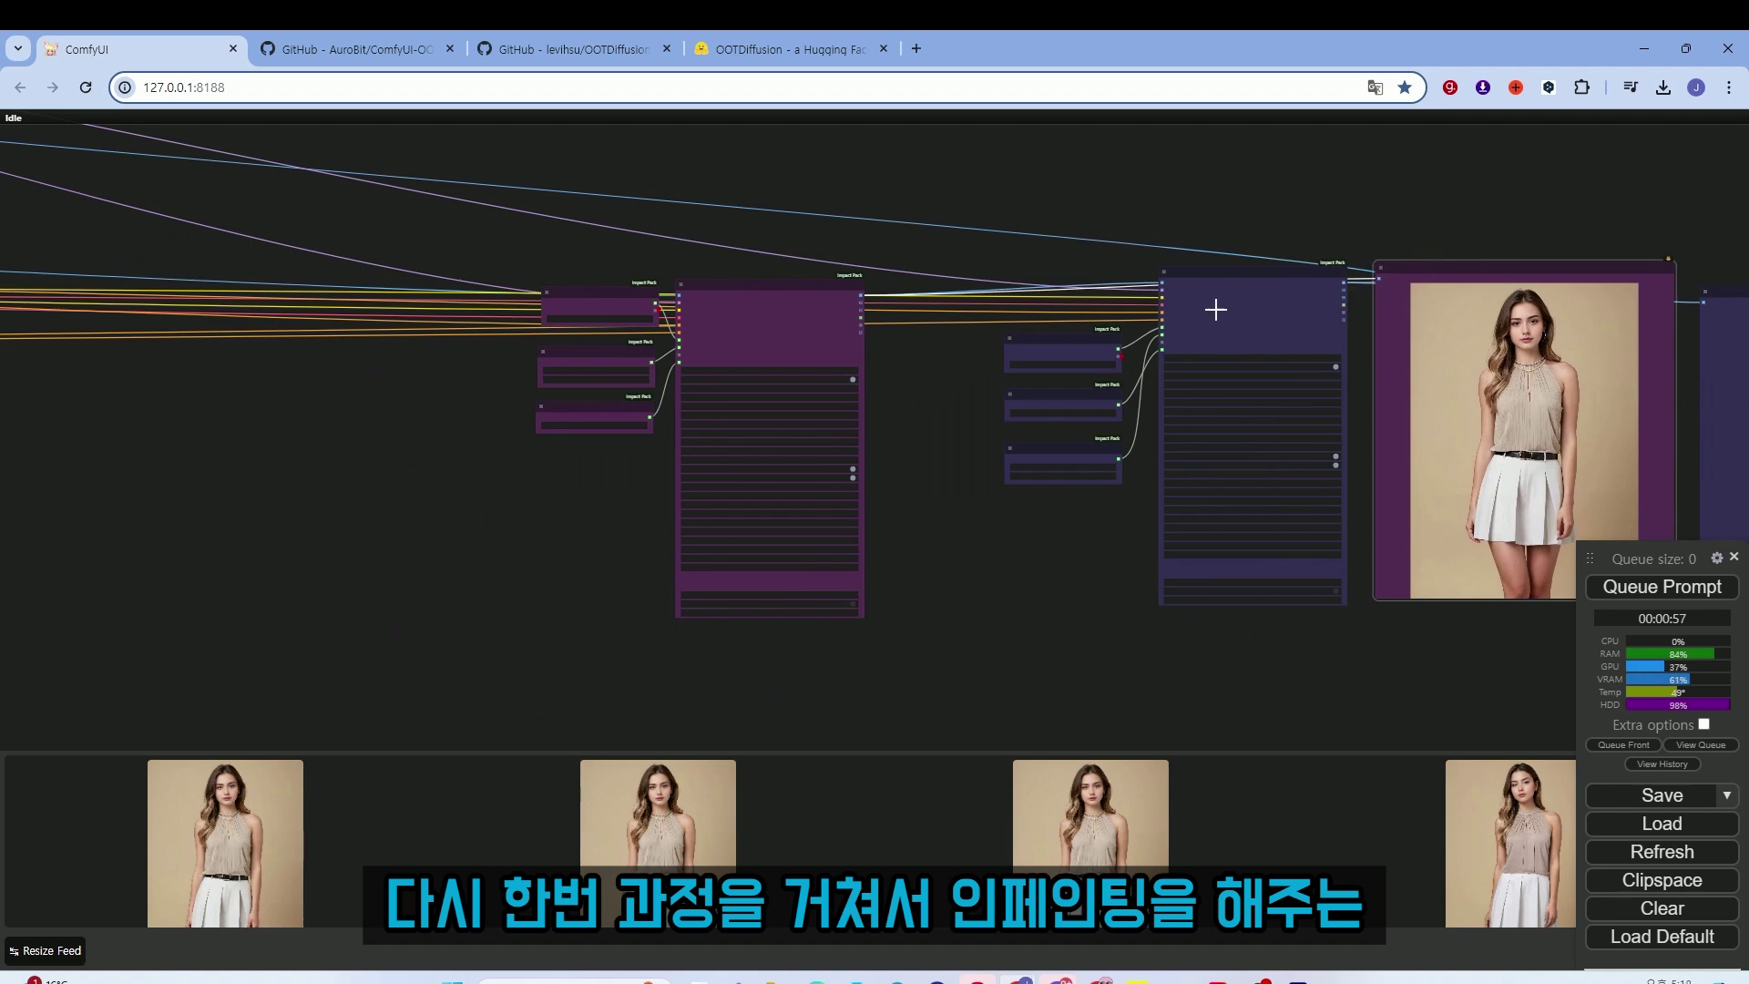
Compare the face and hand detailer preview images with the saved image, checking the hands.
scroll(1062, 572, "down", 3)
scroll(1346, 654, "up", 8)
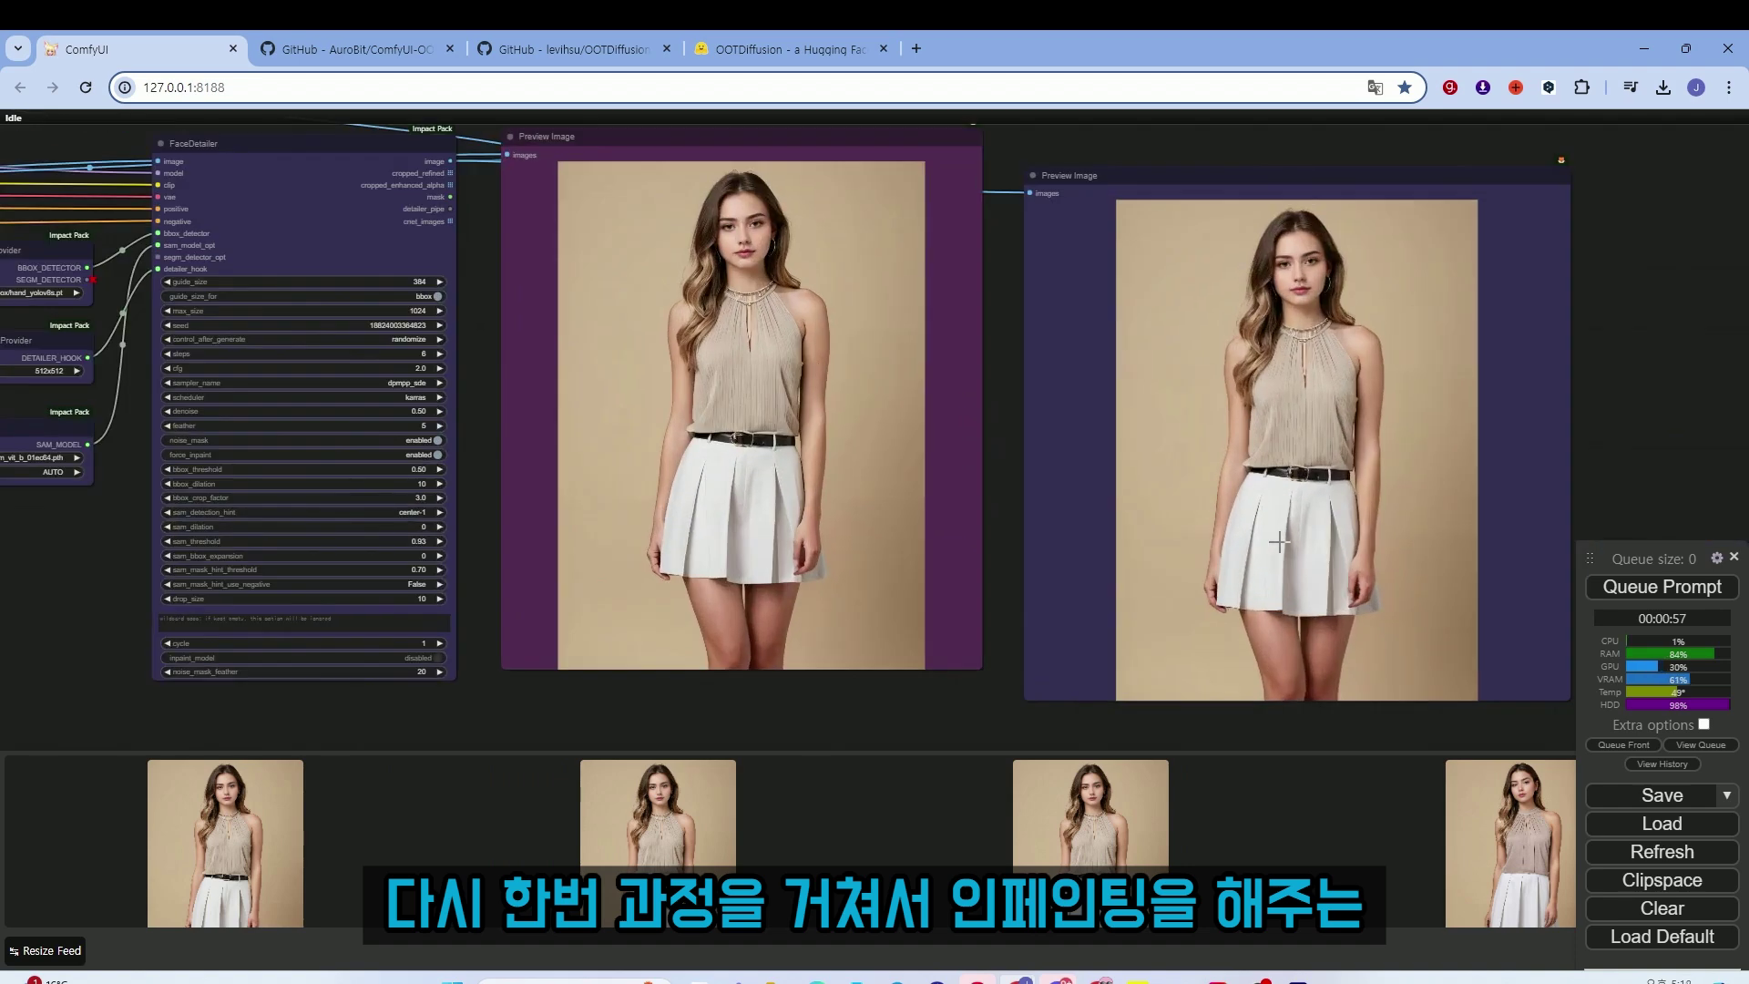
scroll(1386, 597, "down", 6)
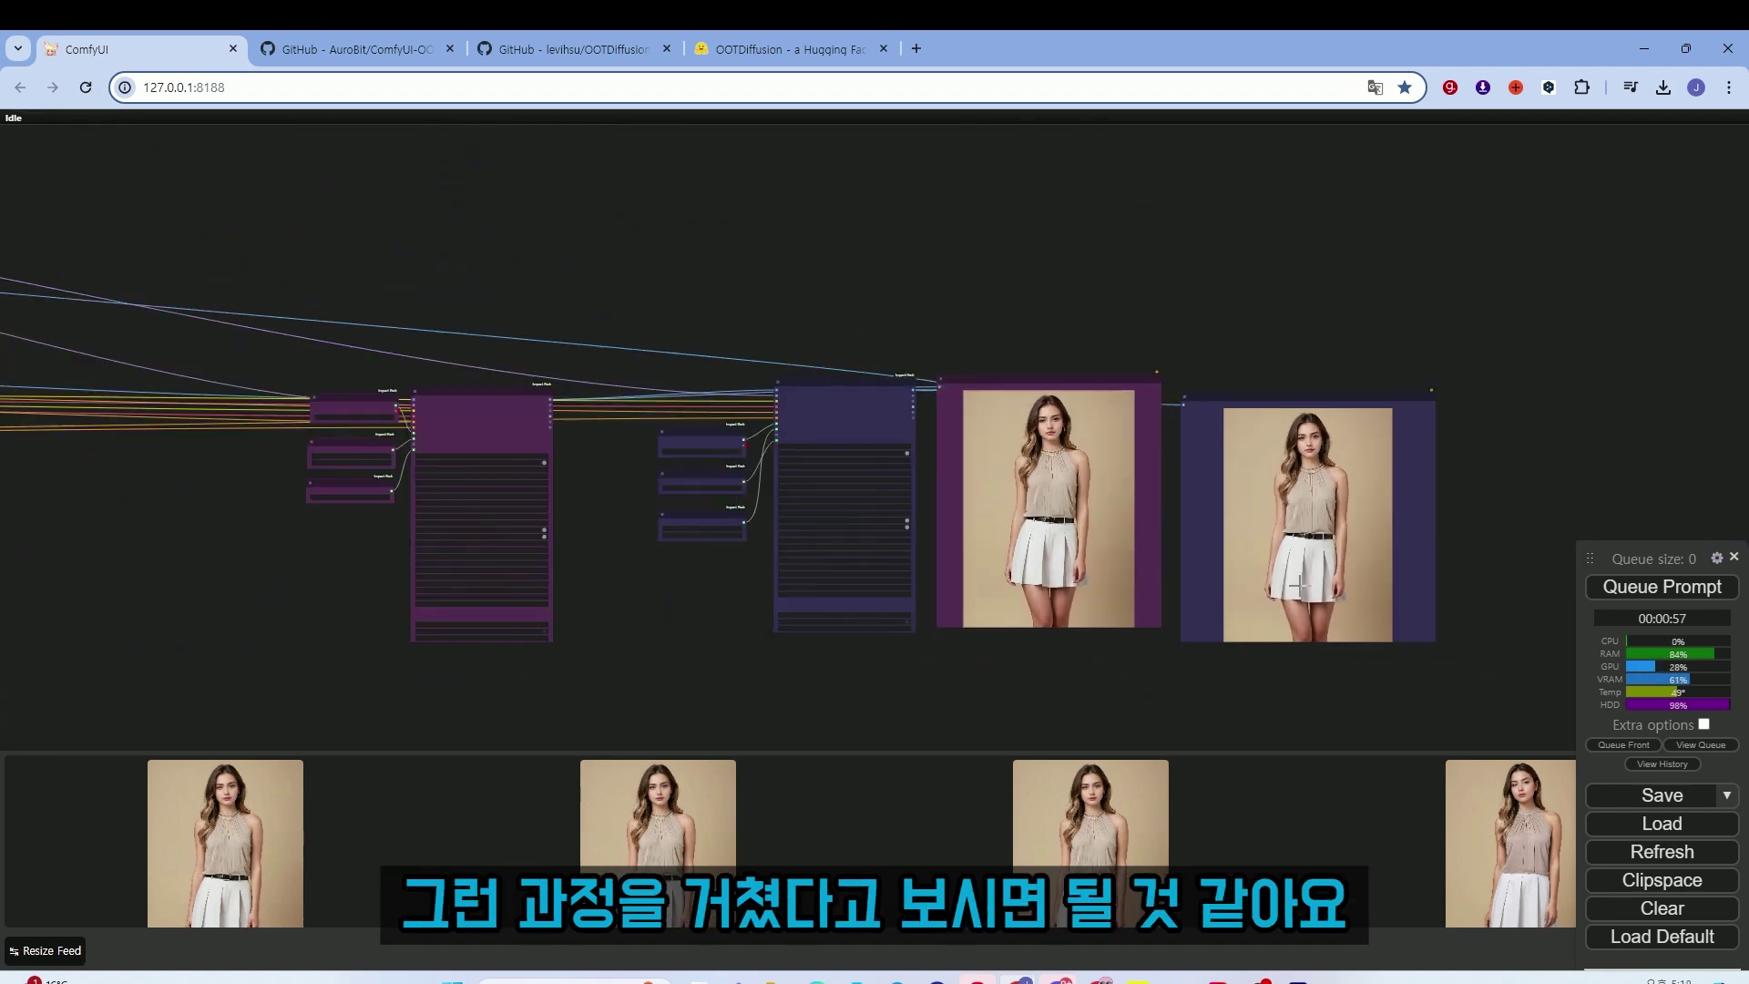
scroll(1476, 495, "up", 5)
scroll(1120, 437, "up", 3)
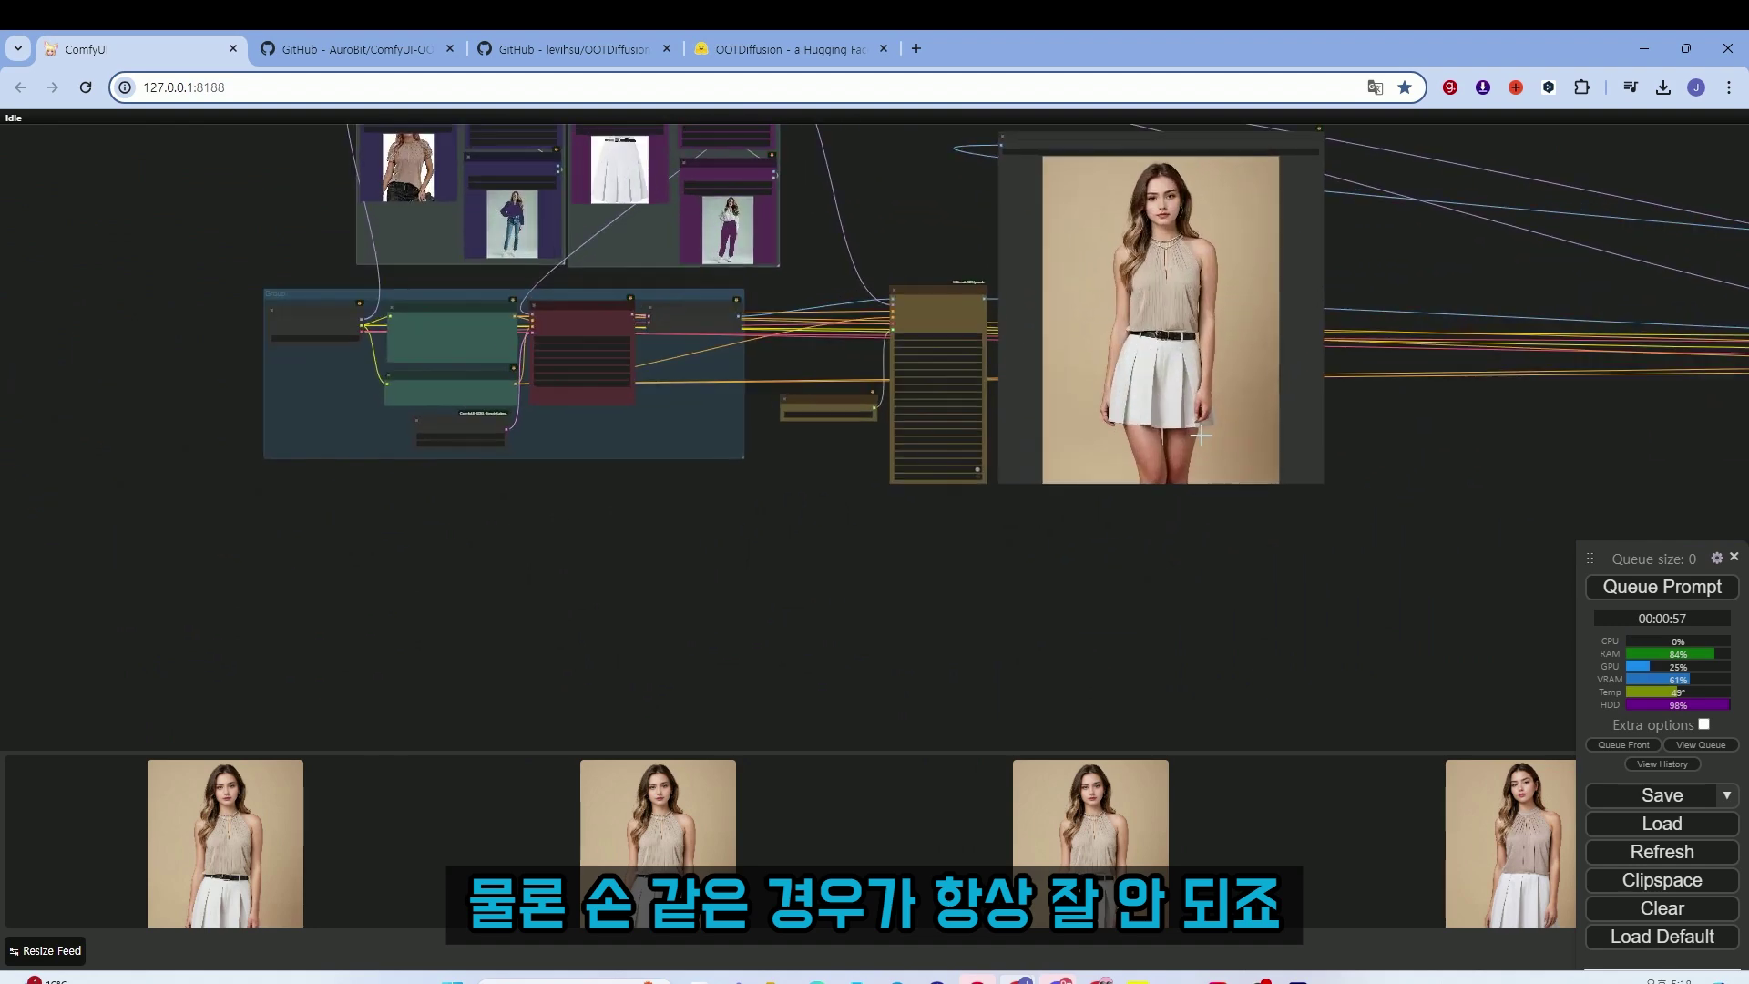
scroll(1276, 642, "down", 1)
scroll(1181, 654, "up", 3)
scroll(1181, 654, "down", 3)
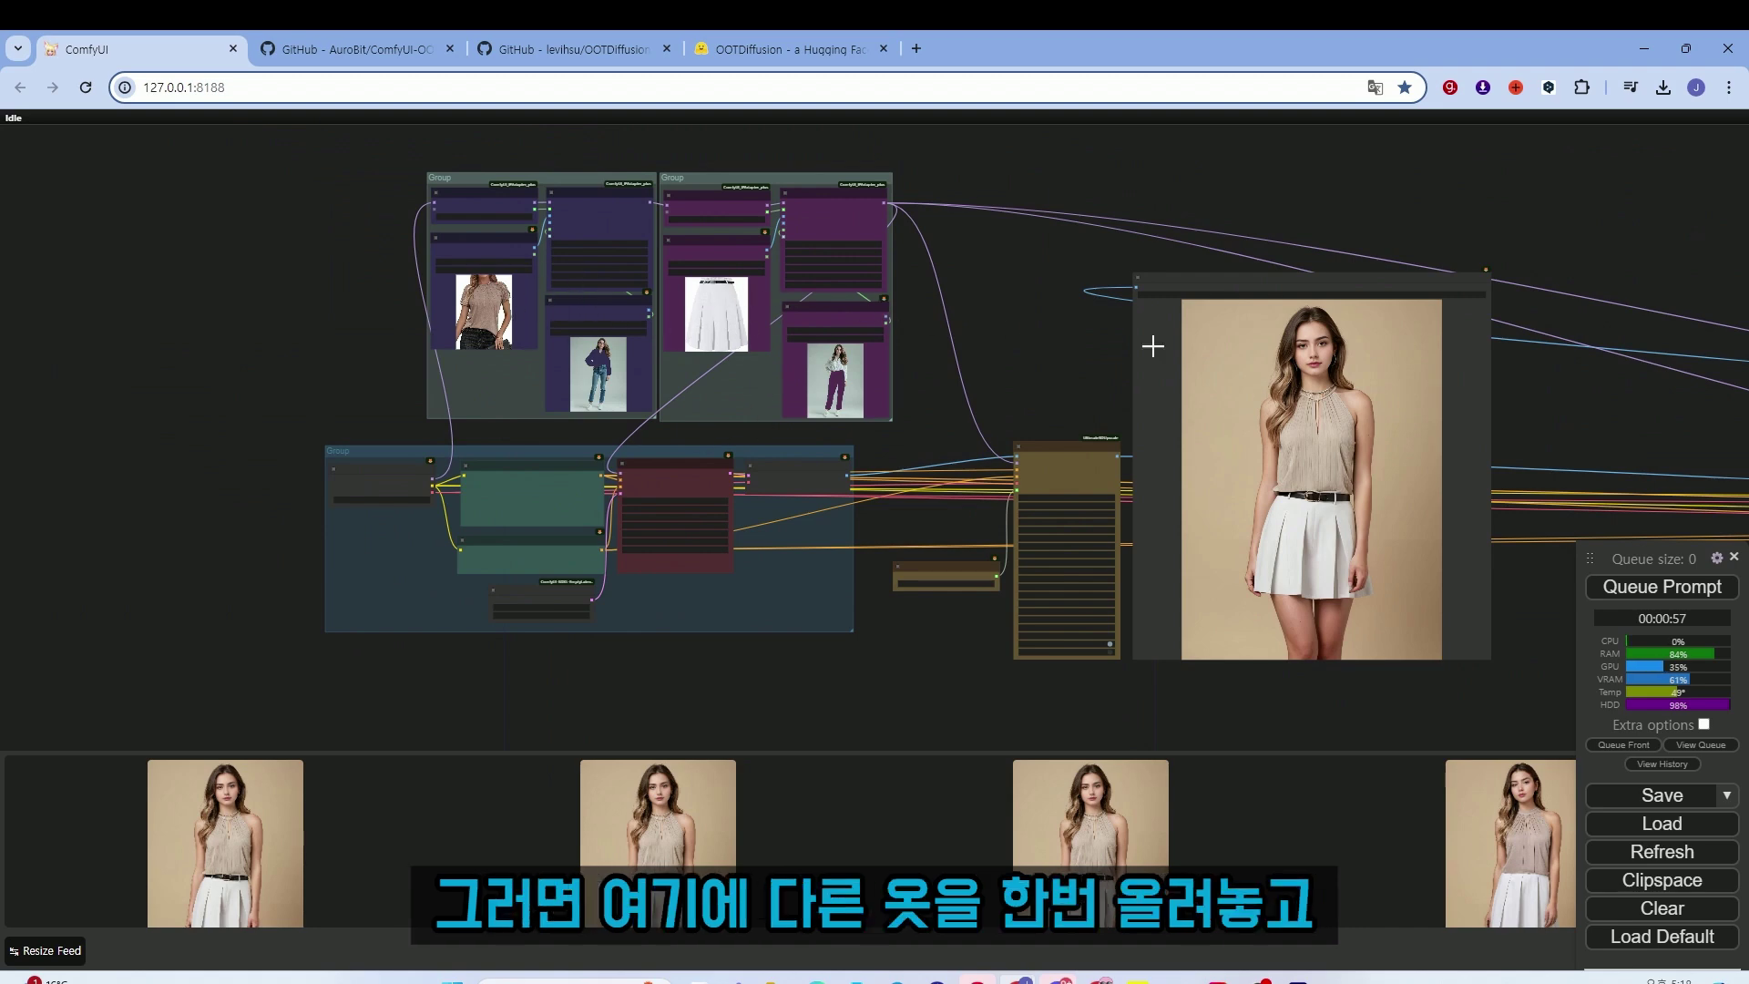
Switch to the OOTDiffusion demo, select the black floral long-sleeved example garment and save its image as 00470_00.jpg.
scroll(565, 346, "up", 5)
scroll(599, 278, "up", 2)
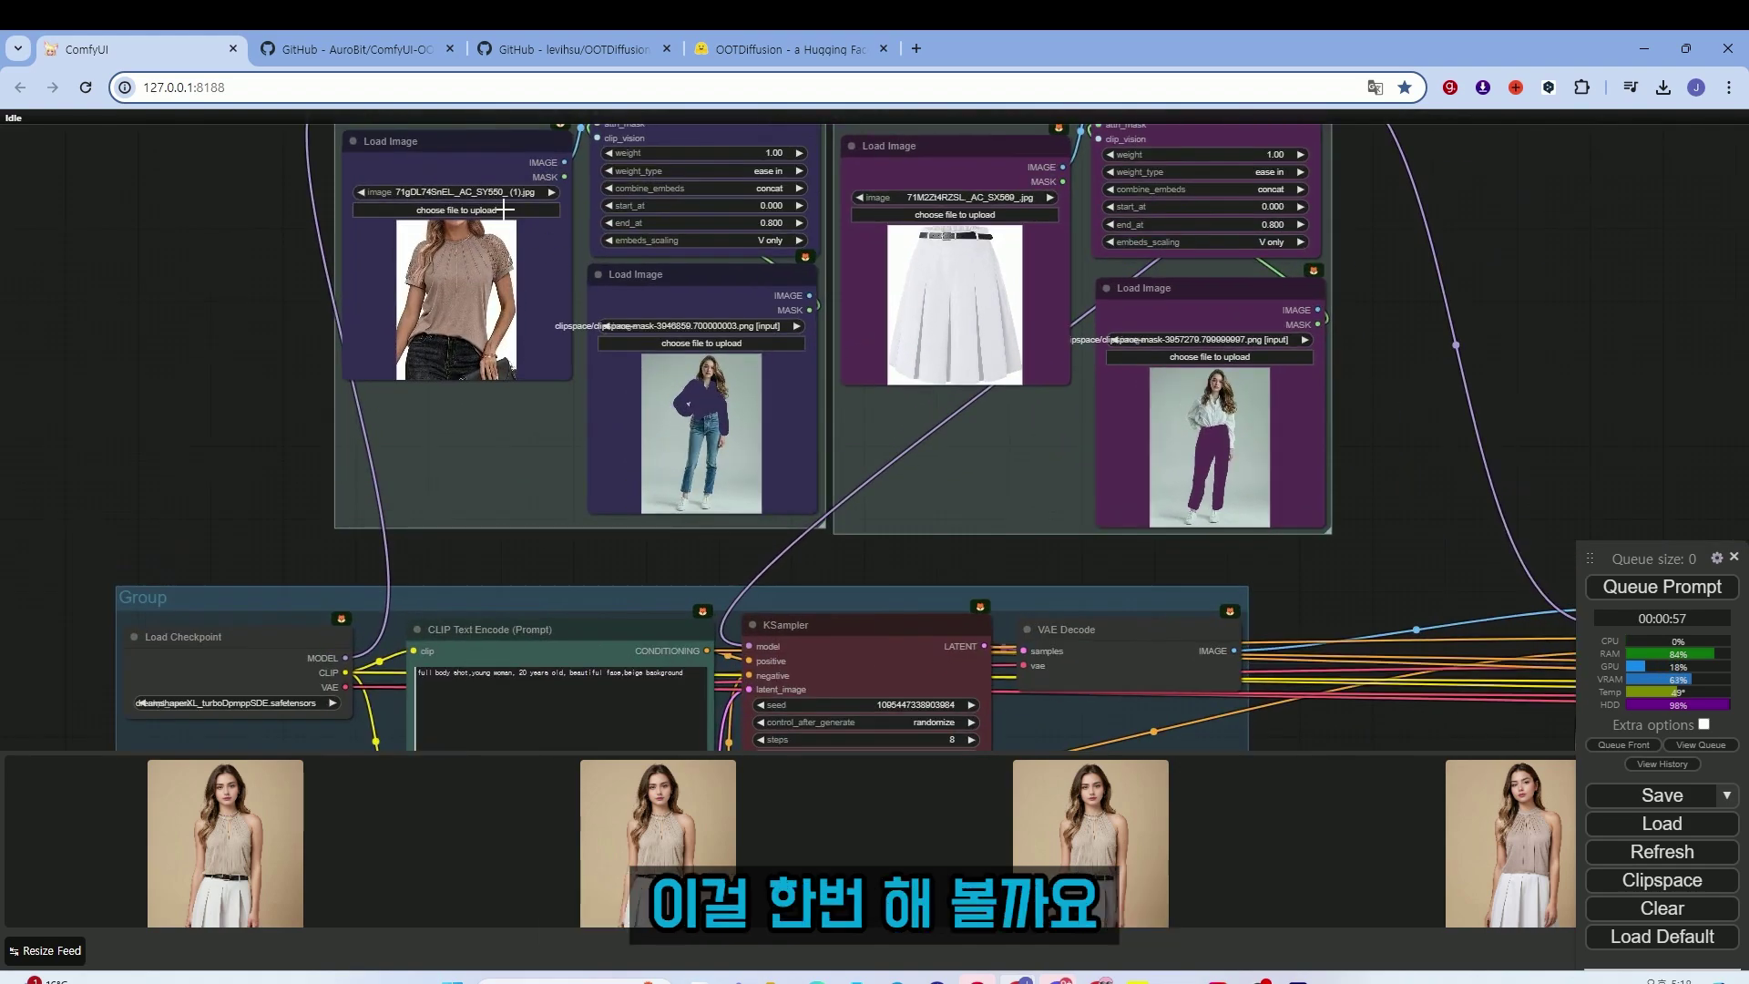
left_click(783, 49)
scroll(823, 462, "down", 1)
scroll(823, 462, "up", 2)
scroll(824, 462, "down", 1)
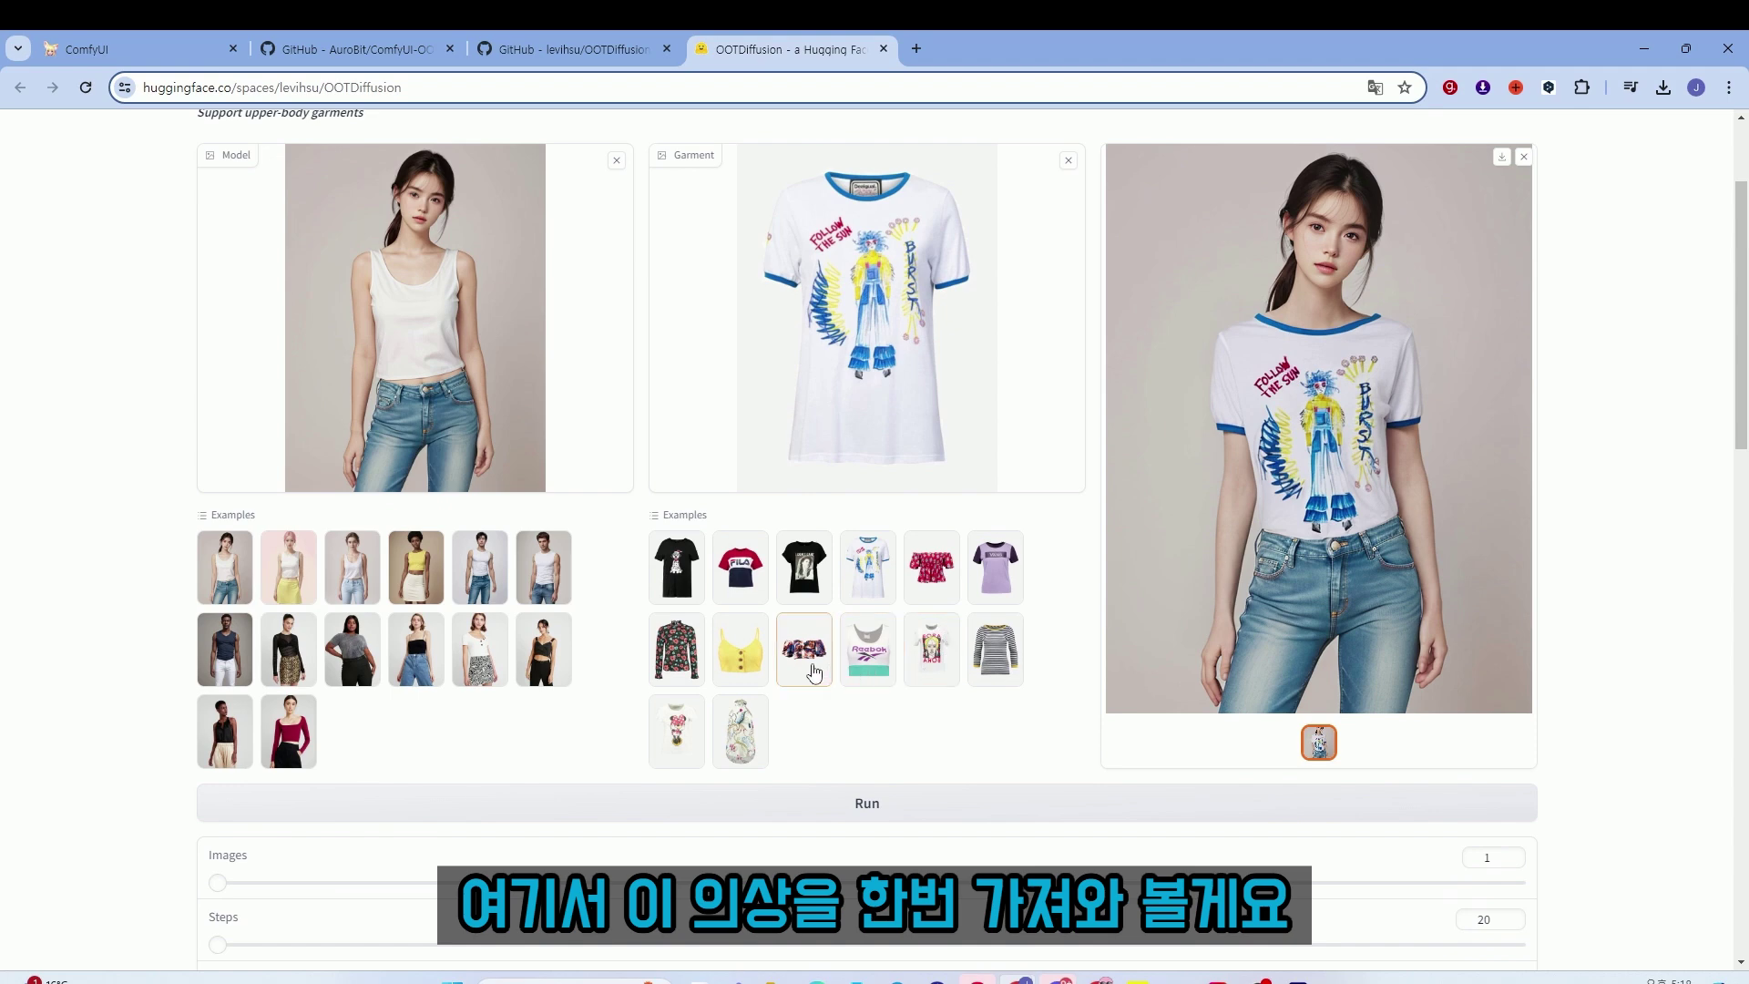
left_click(677, 649)
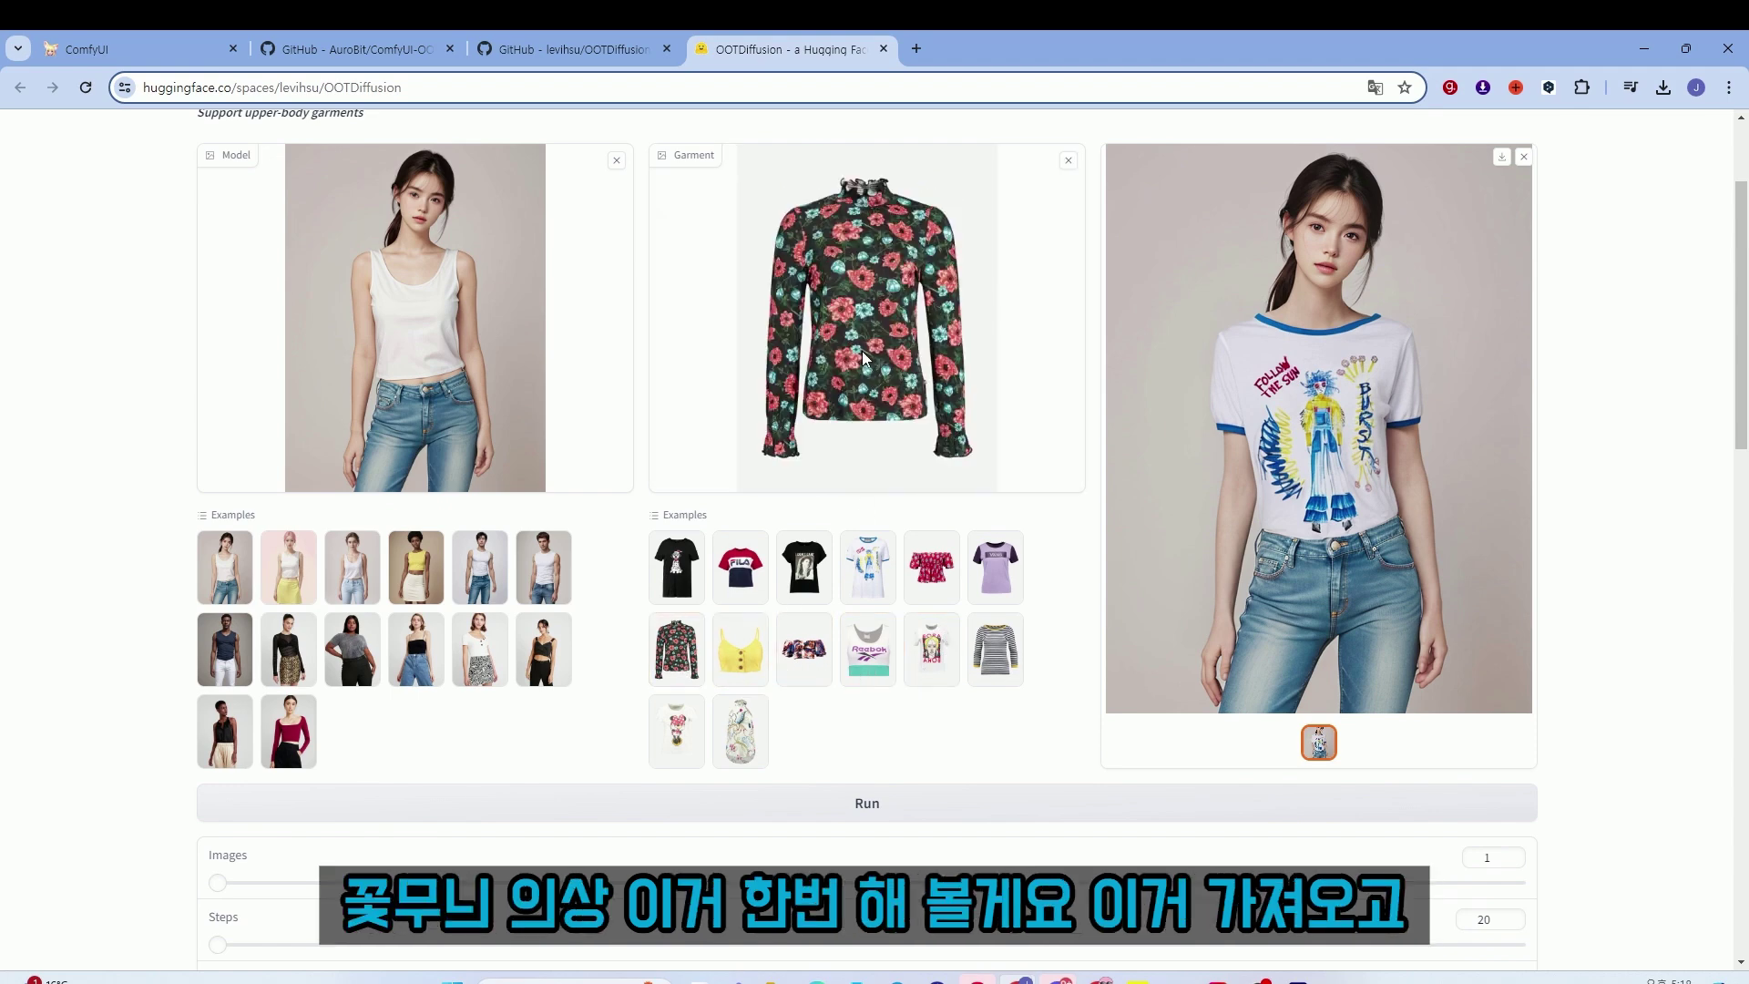
right_click(864, 352)
left_click(1003, 406)
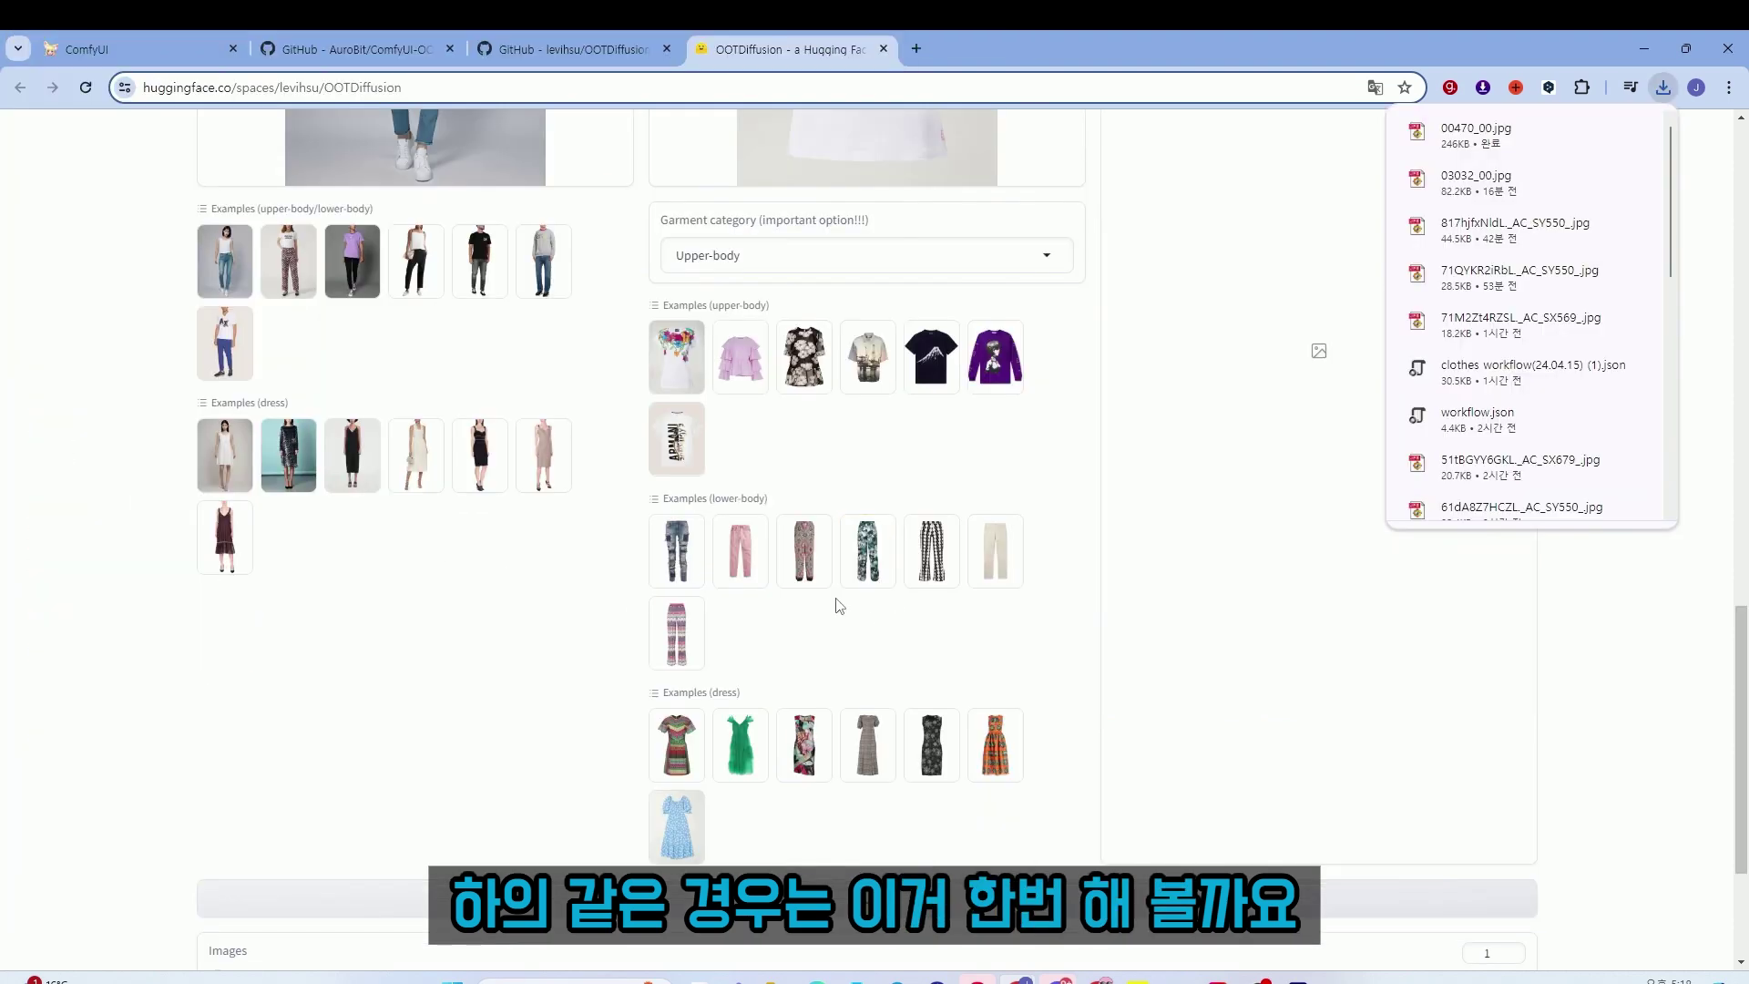
Select the pink trousers from the lower-body examples and save the garment image as 051946_1.jpg.
left_click(739, 551)
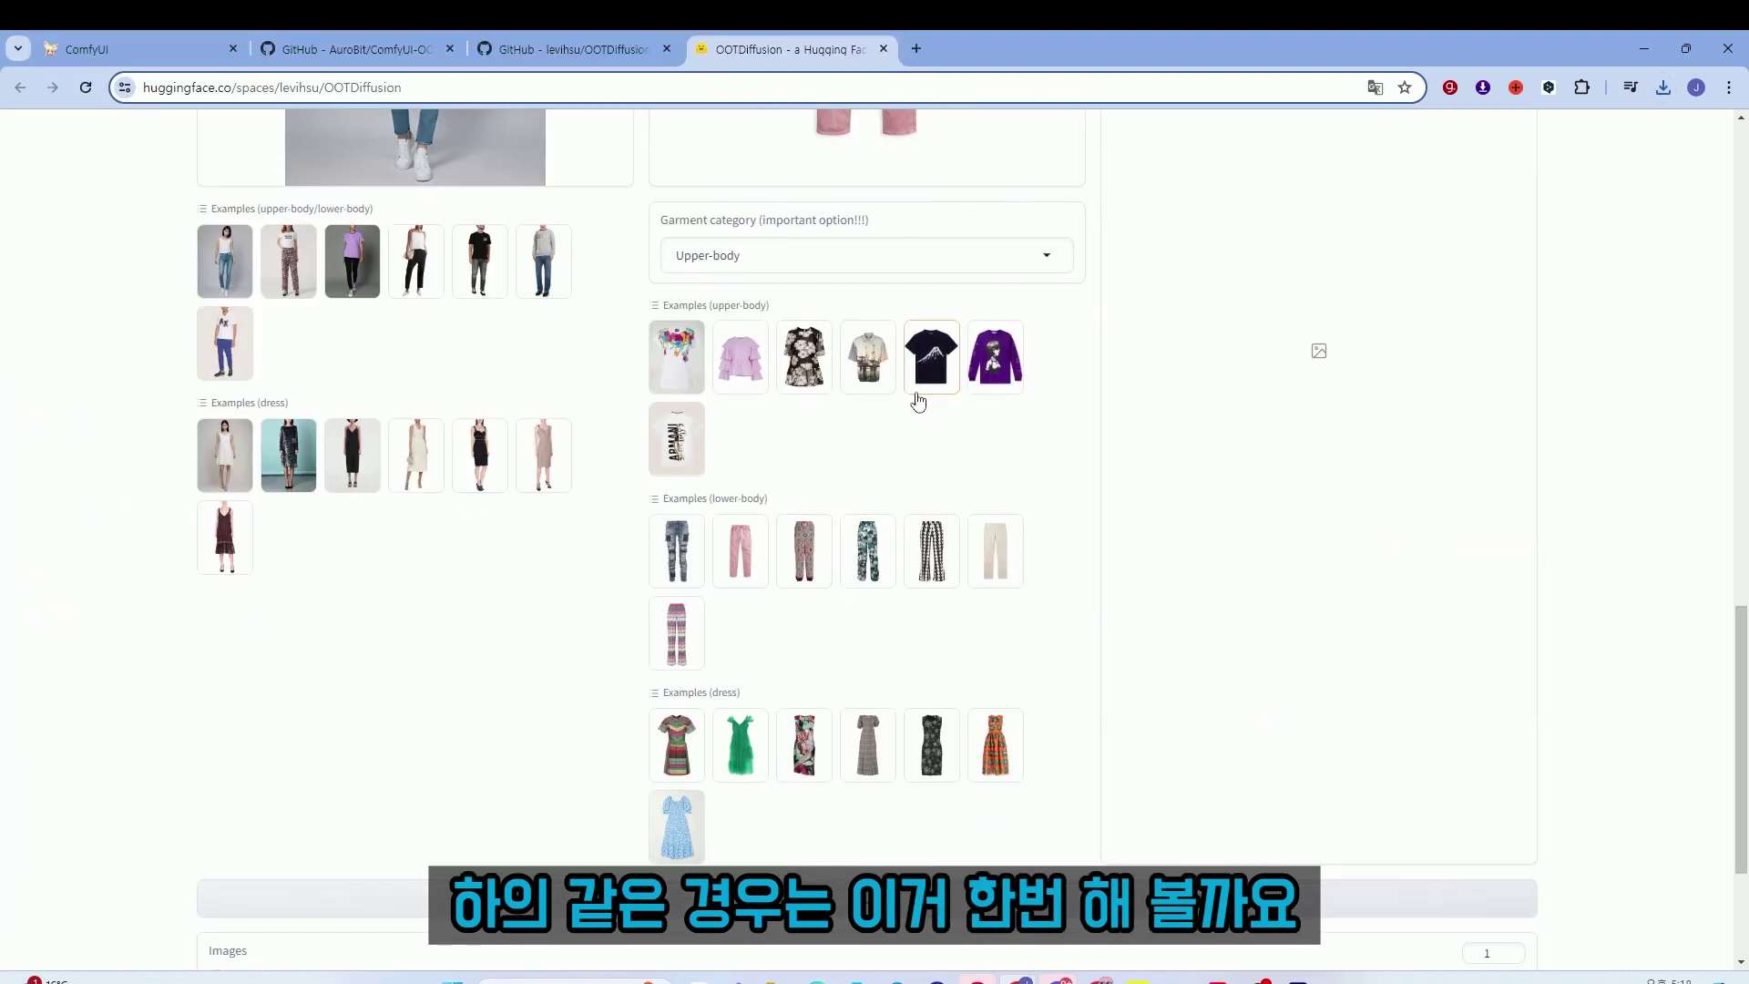
scroll(902, 428, "up", 5)
right_click(882, 377)
left_click(961, 412)
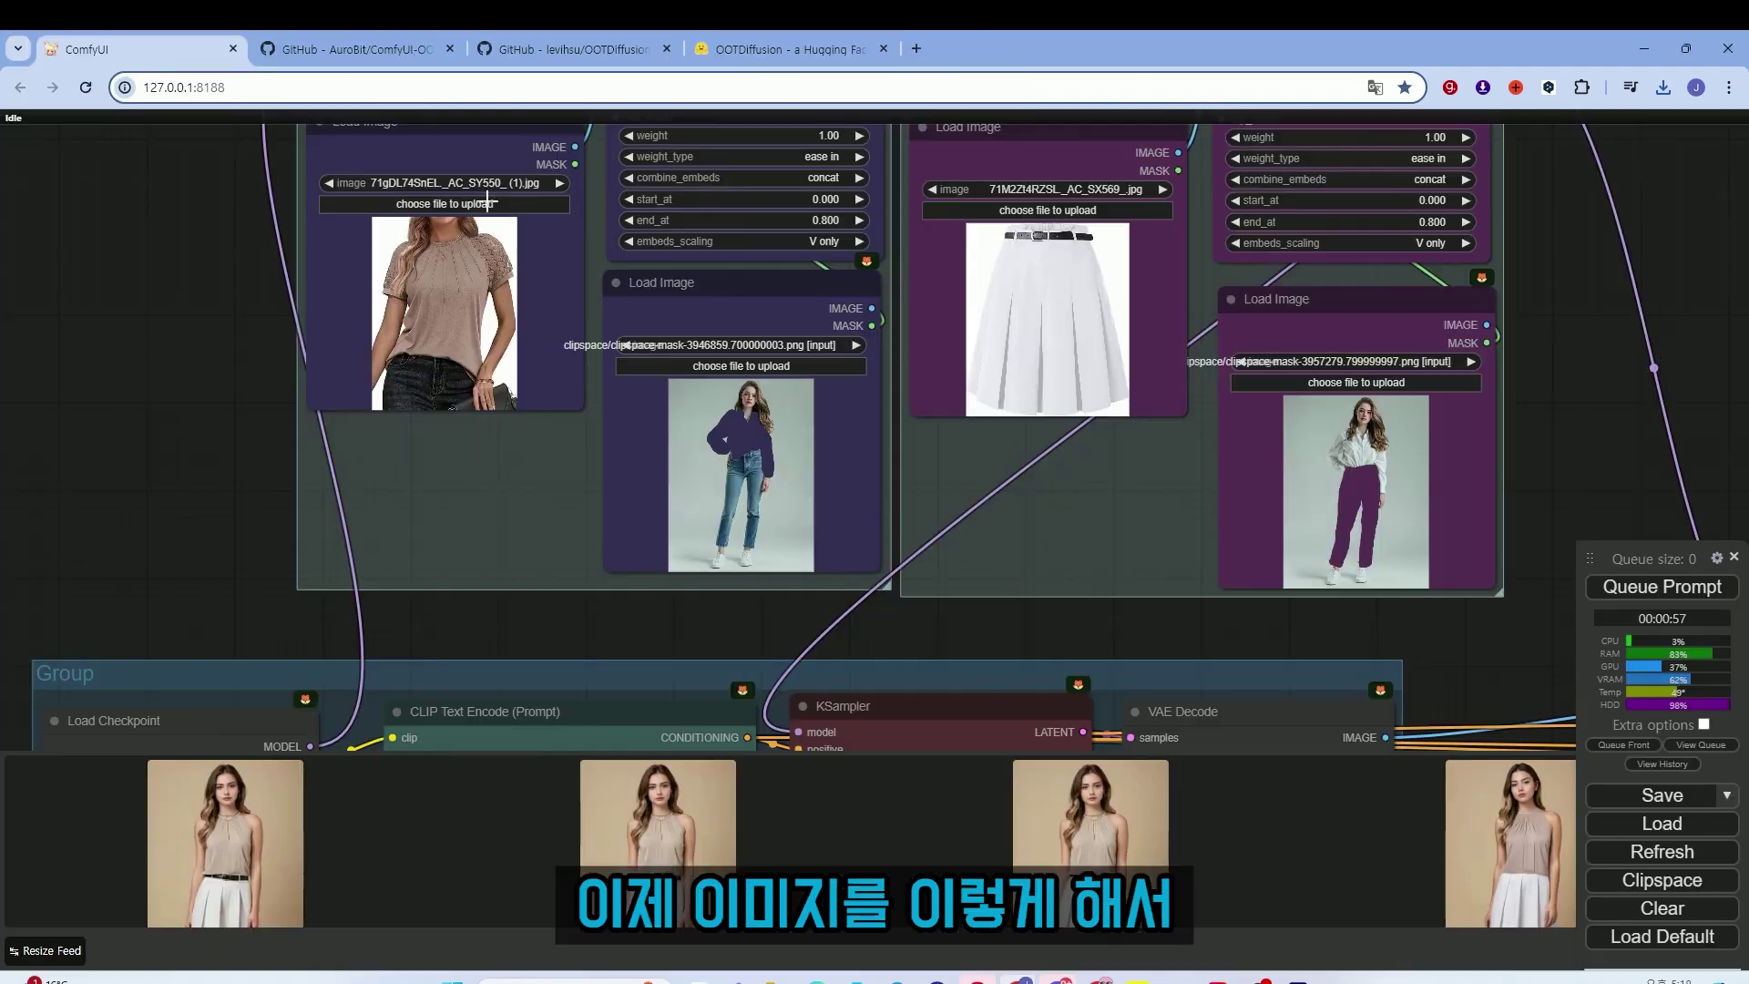
Back in ComfyUI, load 00470_00.jpg into the top's garment node and 051946_1.jpg into the skirt's garment node.
mouse_move(770, 980)
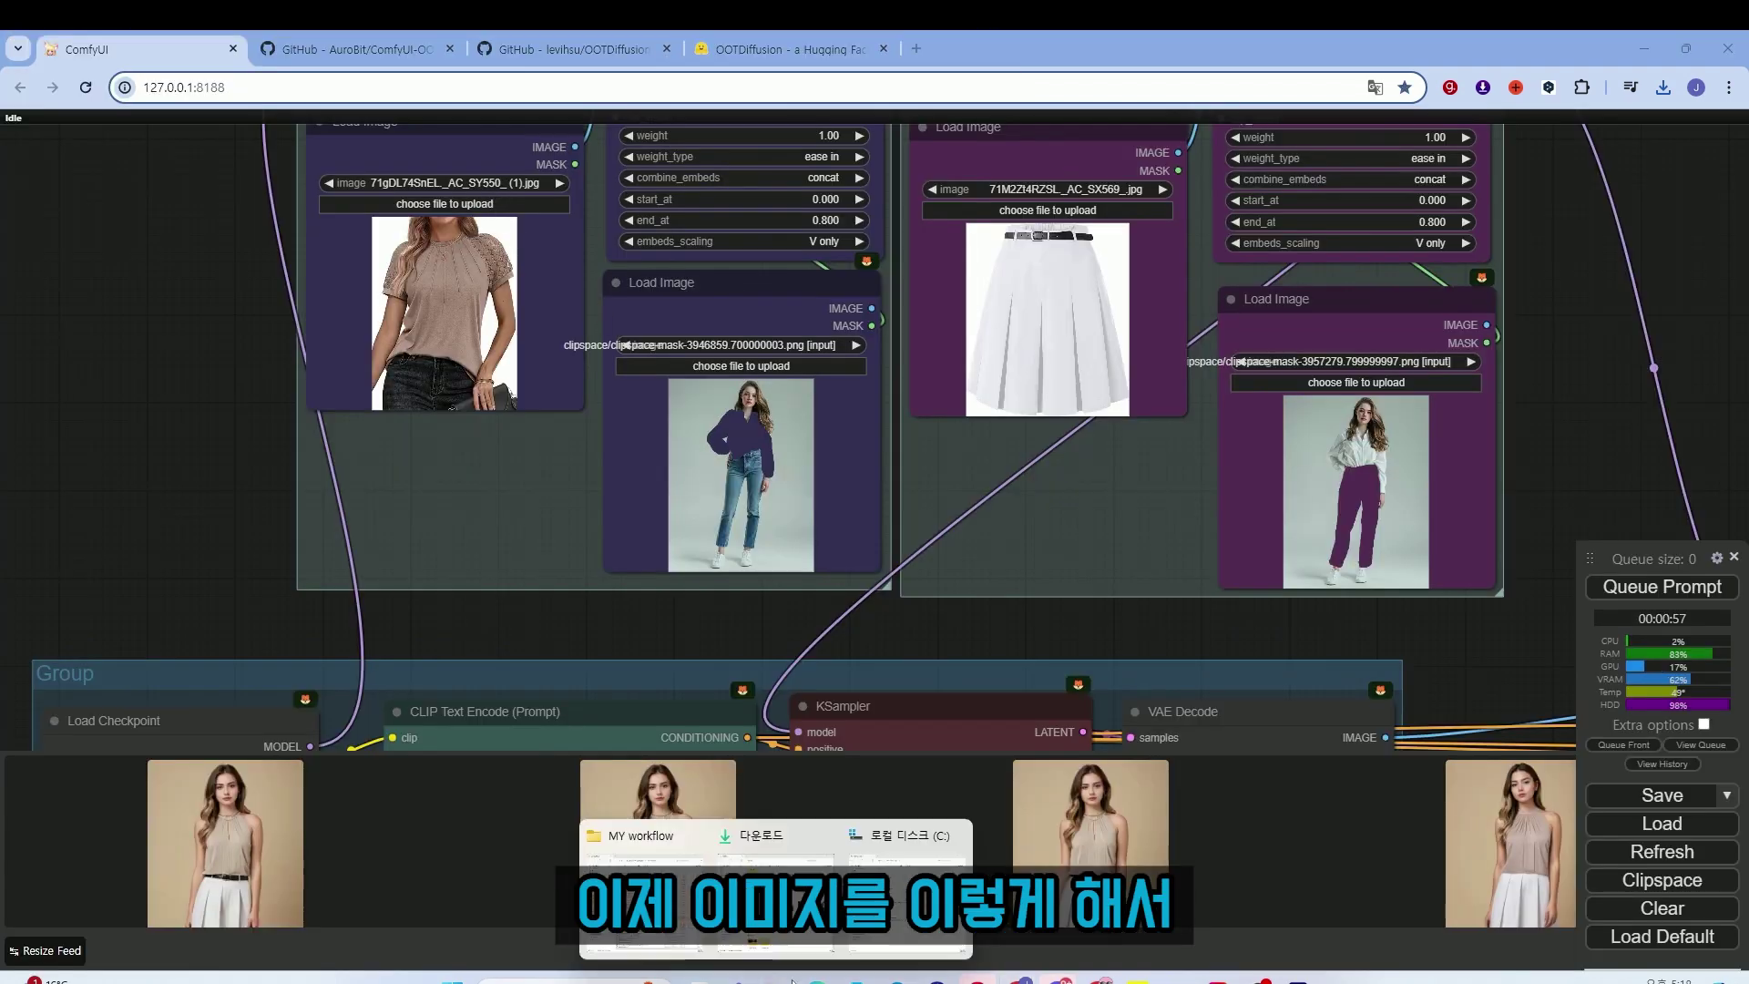
scroll(1647, 240, "up", 1)
left_click_drag(173, 438, 319, 319)
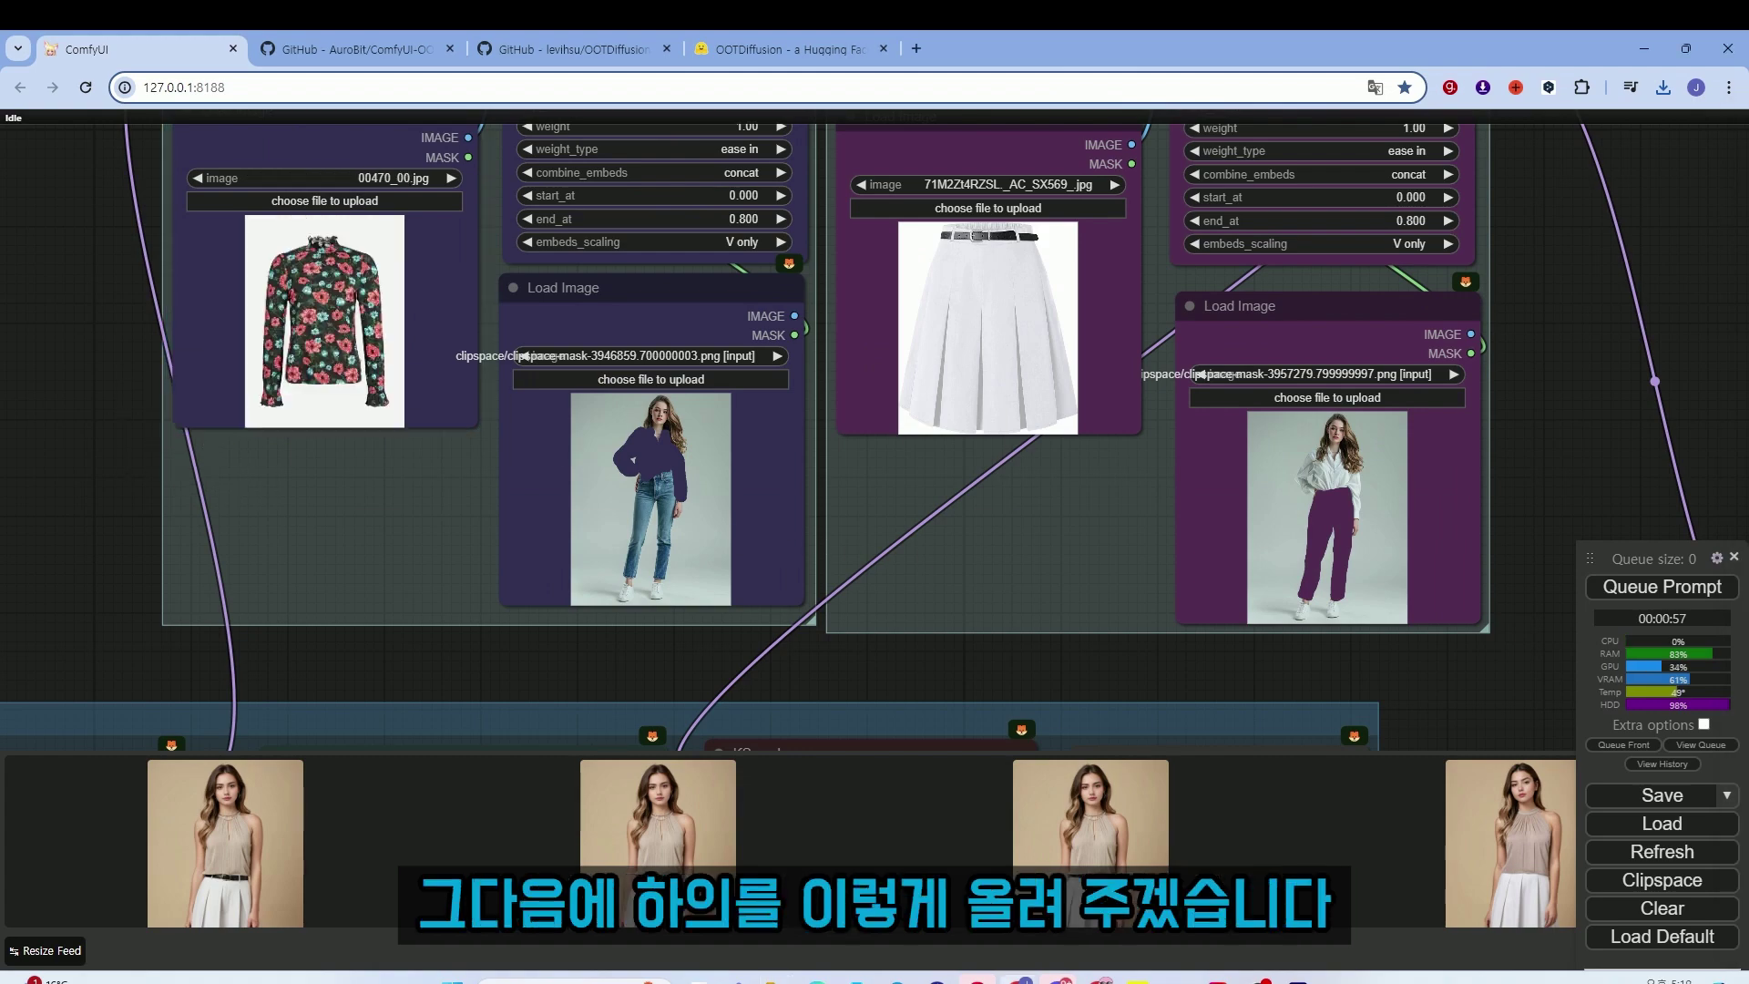
left_click_drag(1731, 552, 988, 328)
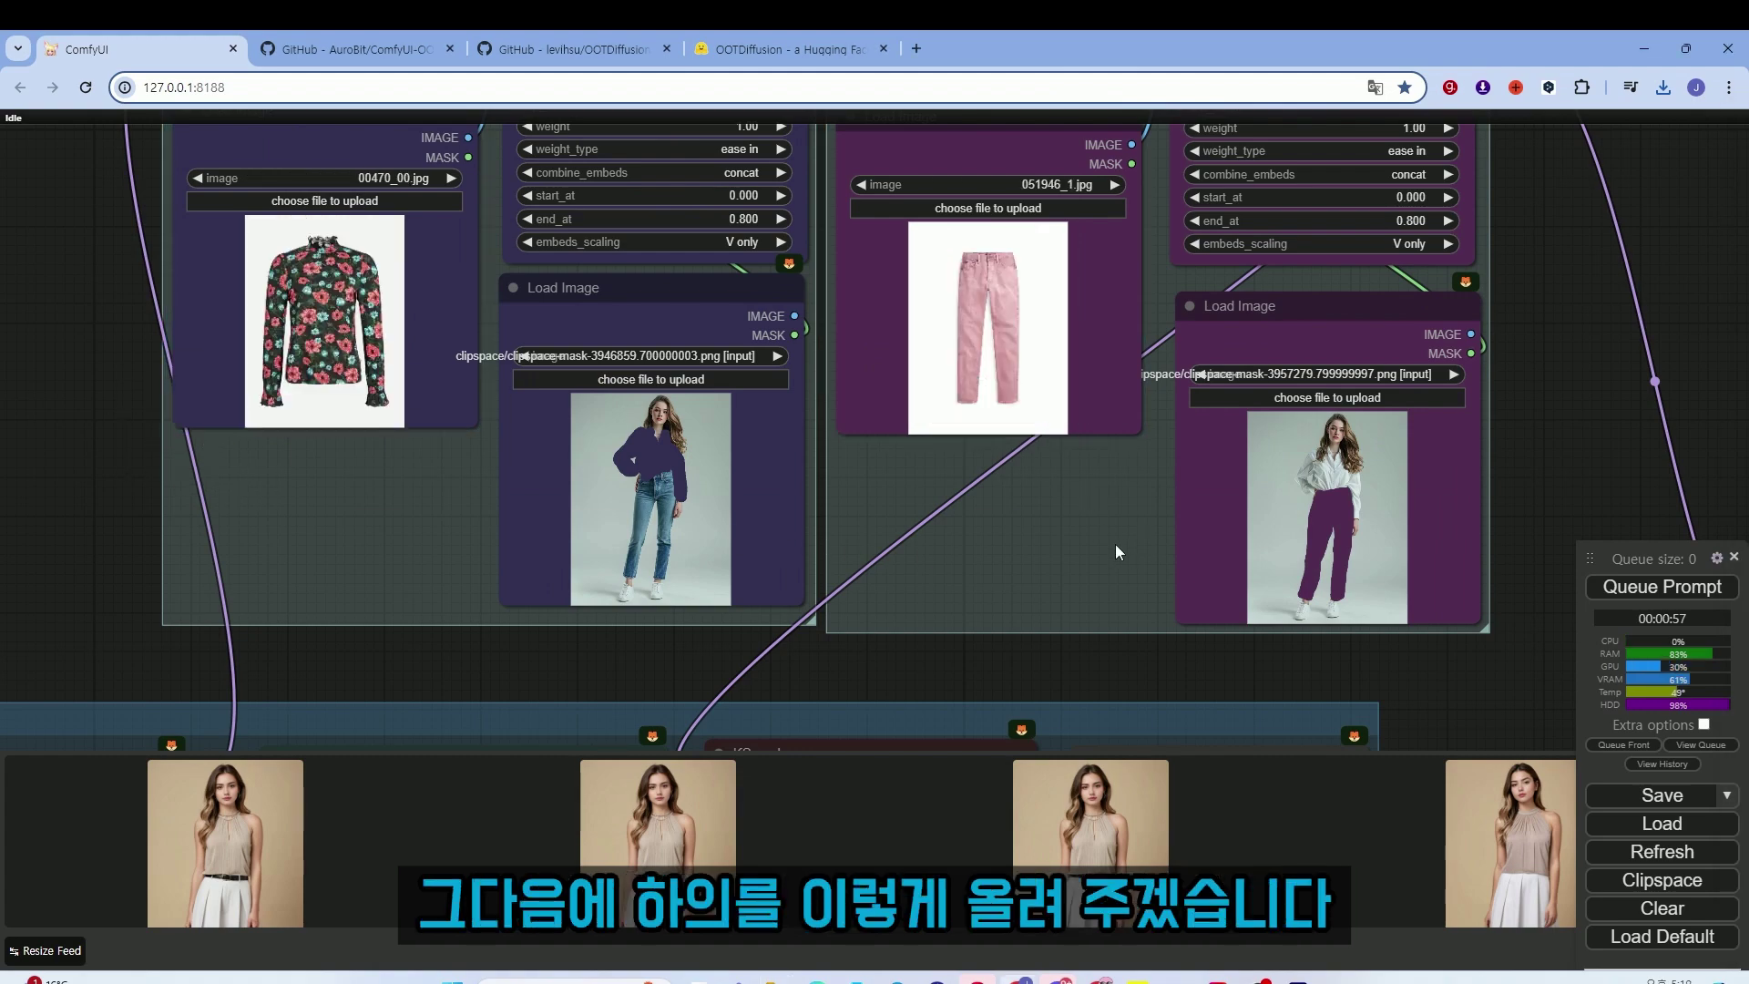
Queue the prompt to generate the model wearing the floral top and pink trousers.
scroll(1125, 546, "down", 5)
left_click_drag(1257, 550, 997, 344)
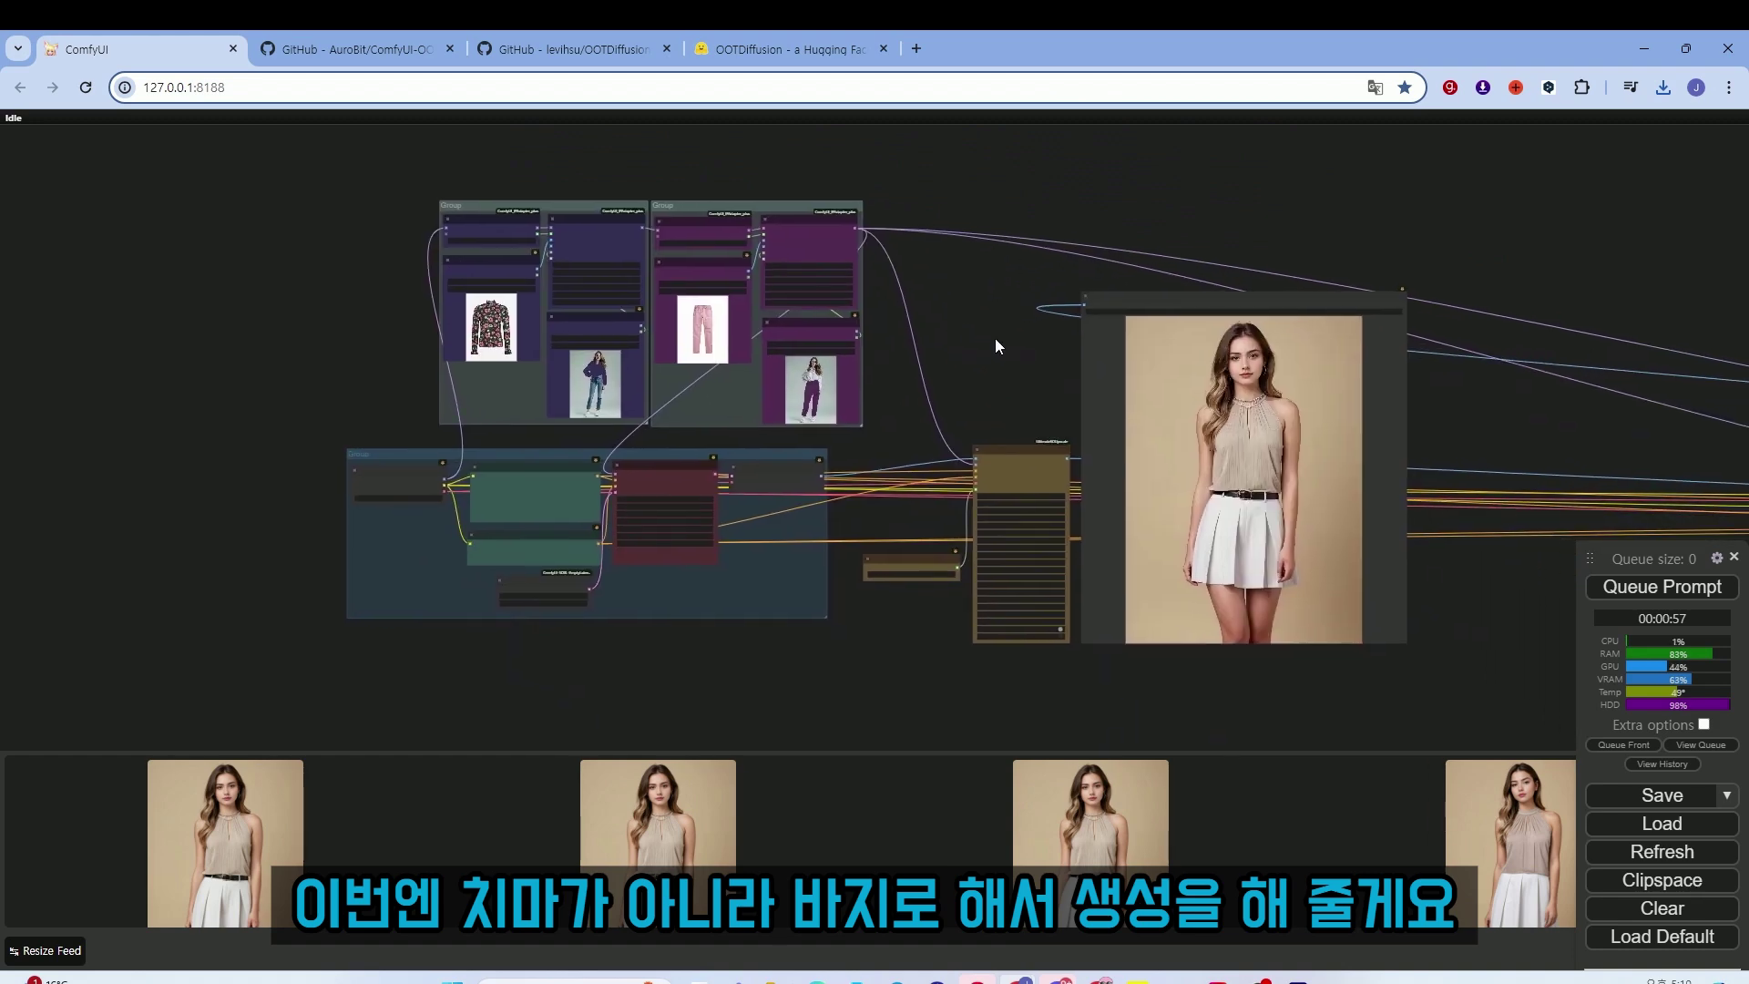
scroll(993, 360, "up", 4)
scroll(979, 375, "down", 2)
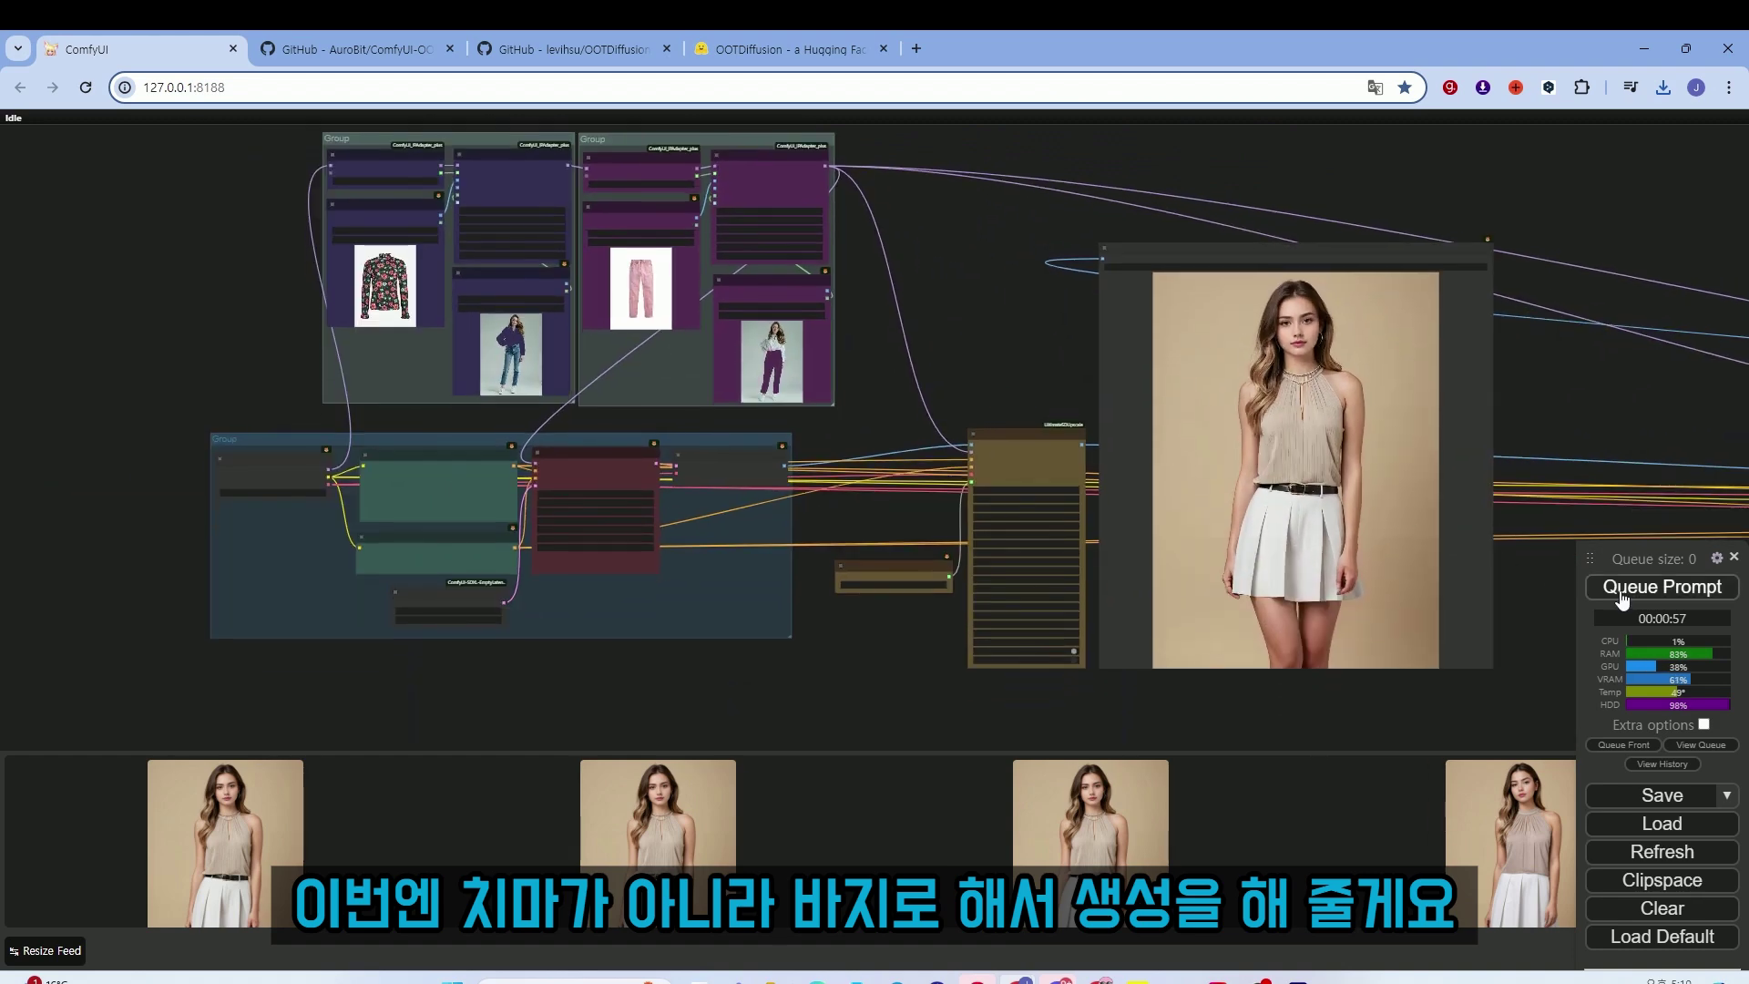
left_click(1608, 589)
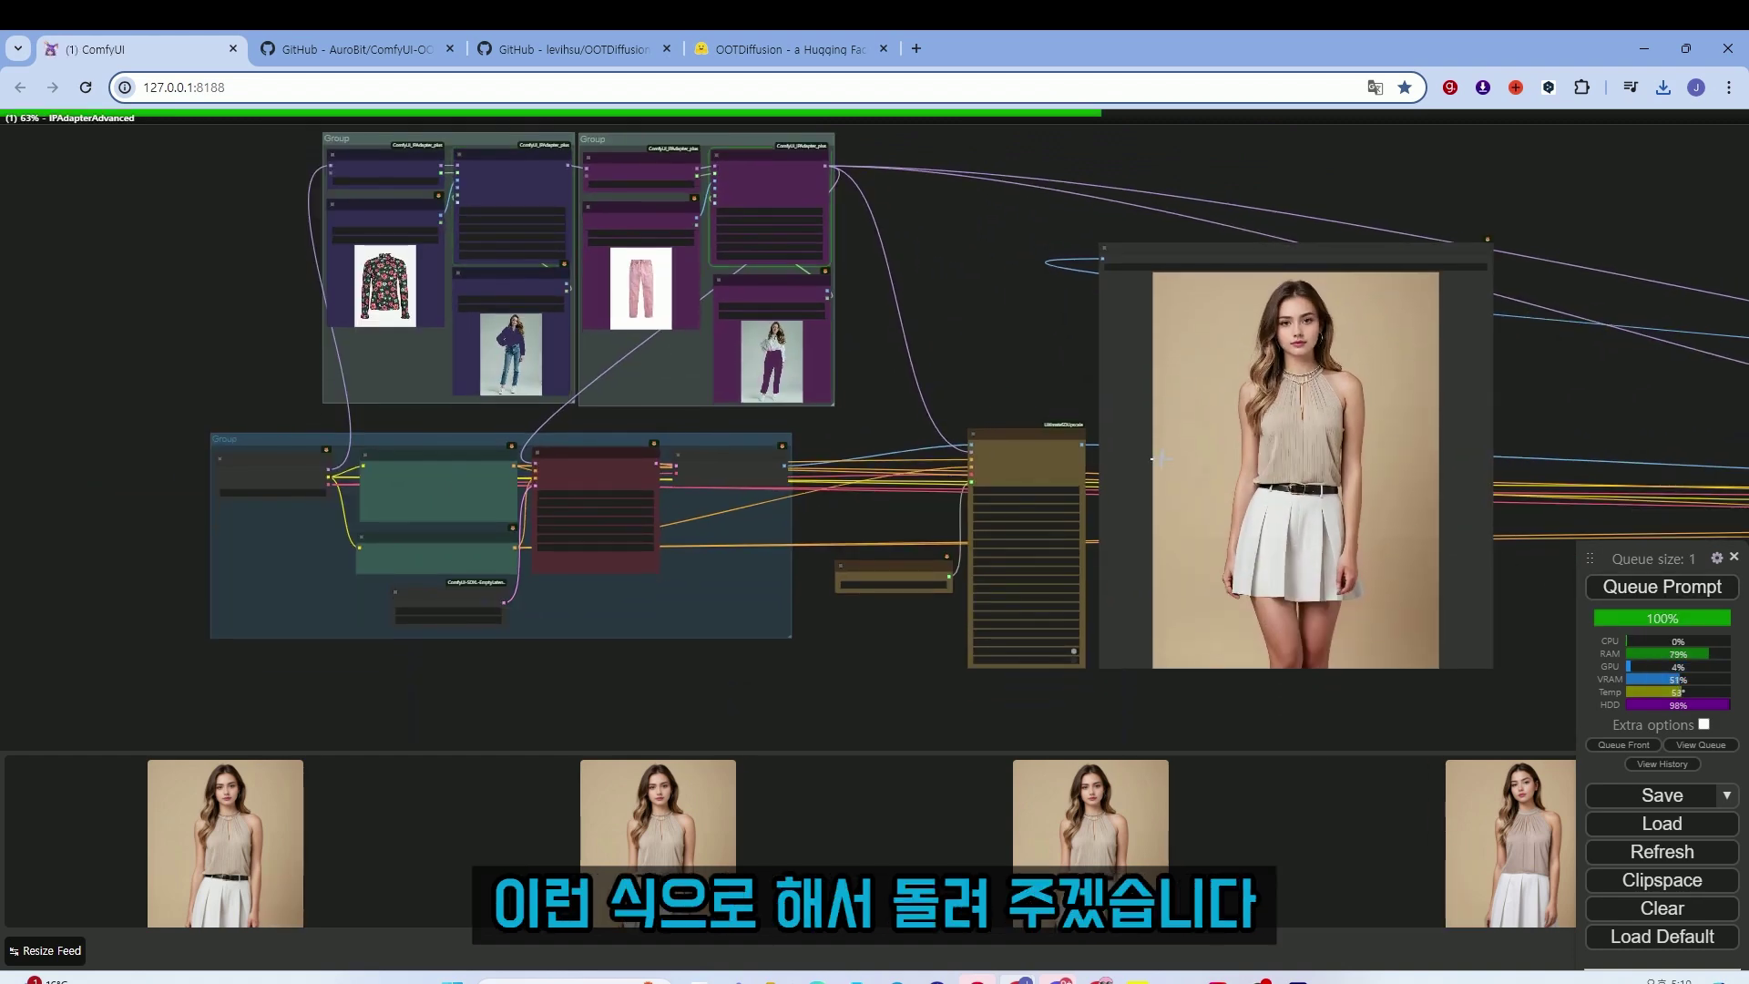
scroll(271, 507, "up", 4)
scroll(272, 507, "down", 3)
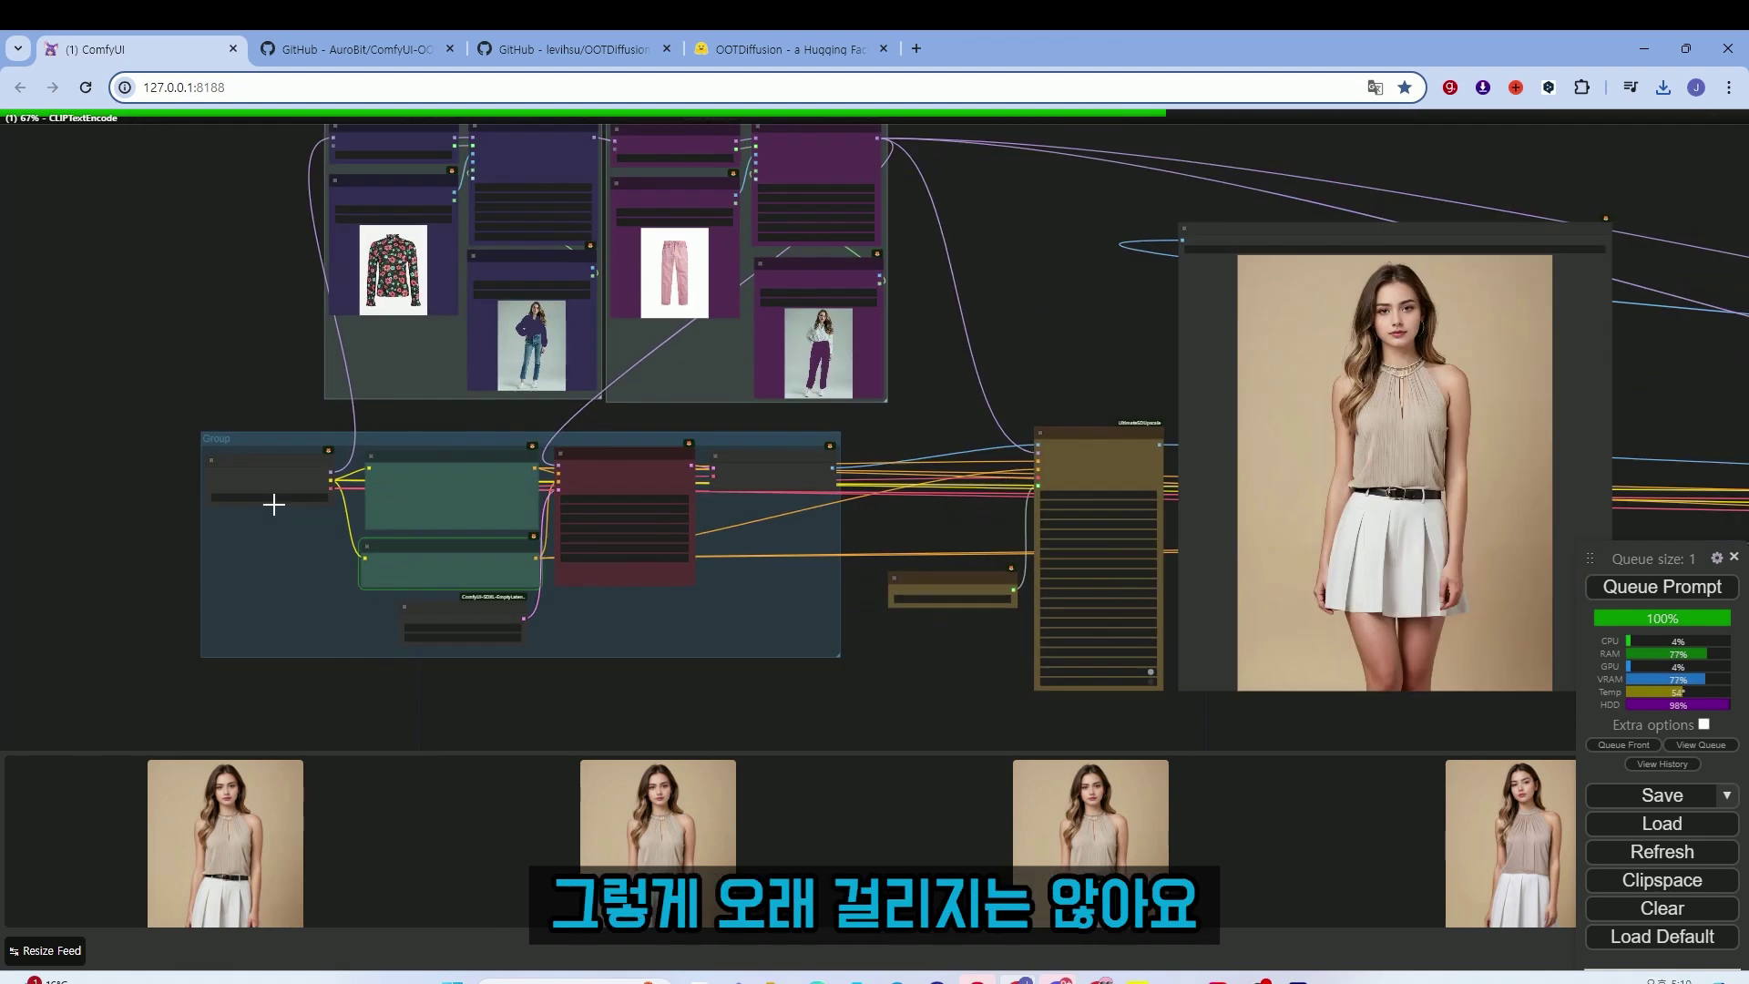
left_click_drag(1086, 330, 976, 329)
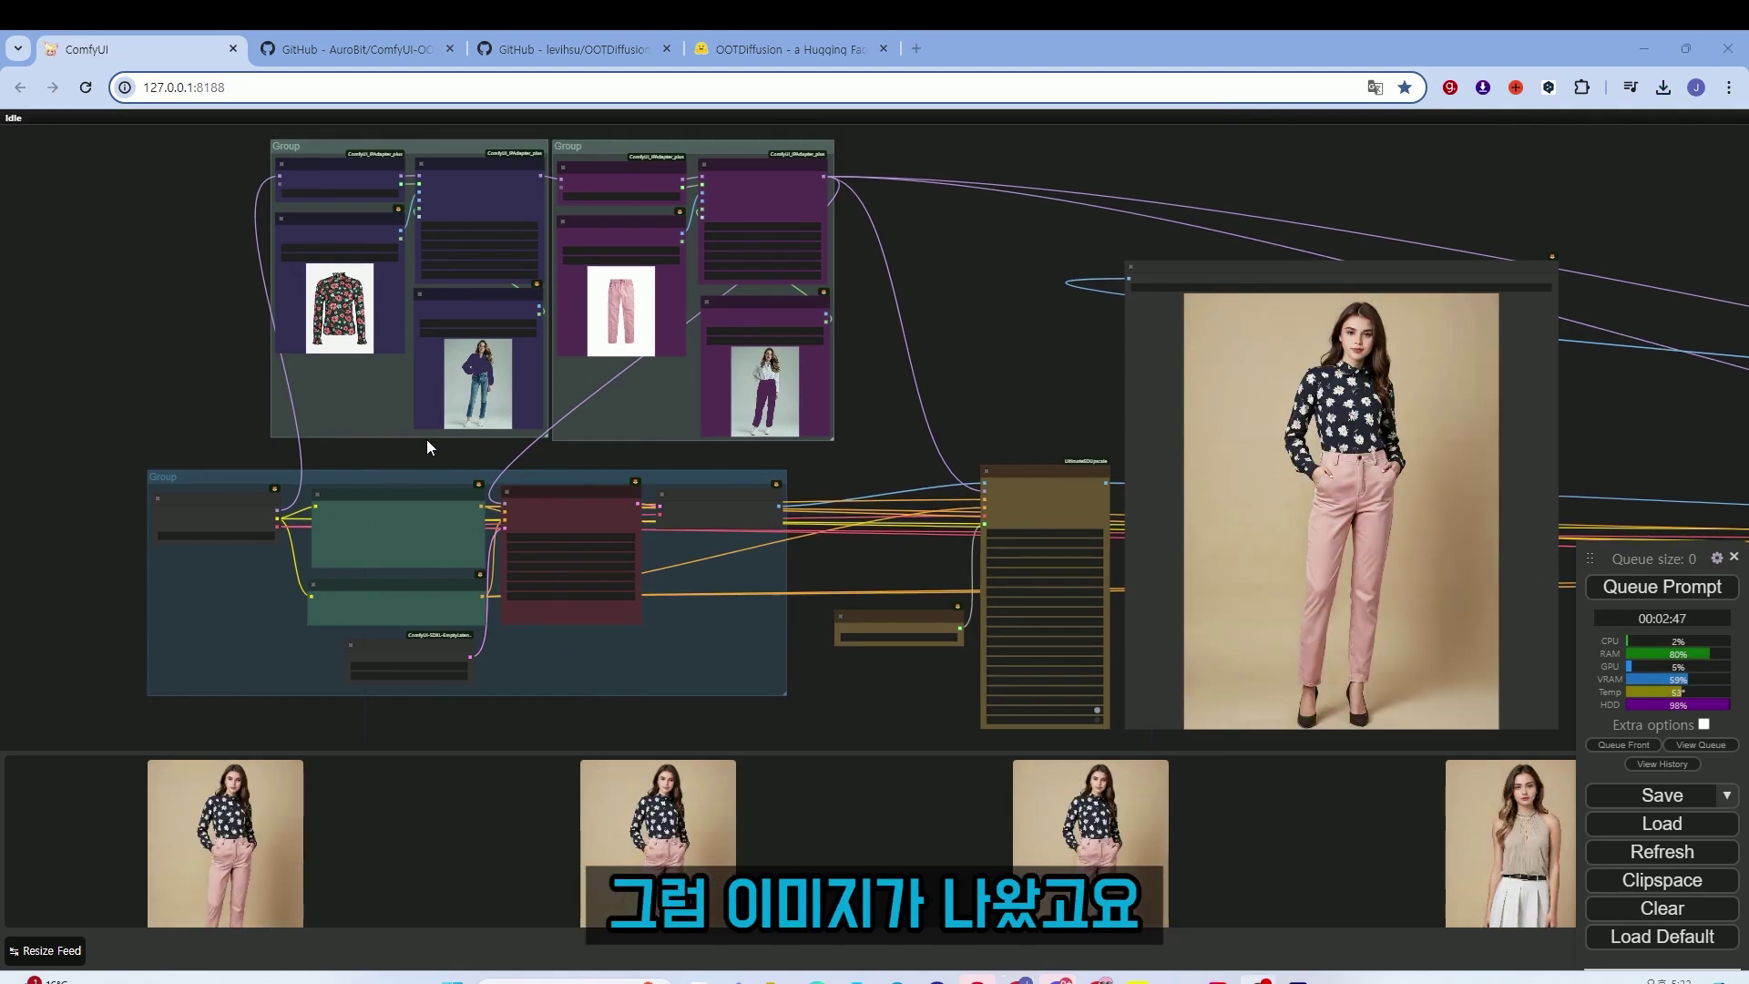
Move the pink trousers and floral top Load Image nodes out of their groups, stacking them beside the generated image.
scroll(547, 310, "up", 1)
left_click_drag(653, 215, 1108, 320)
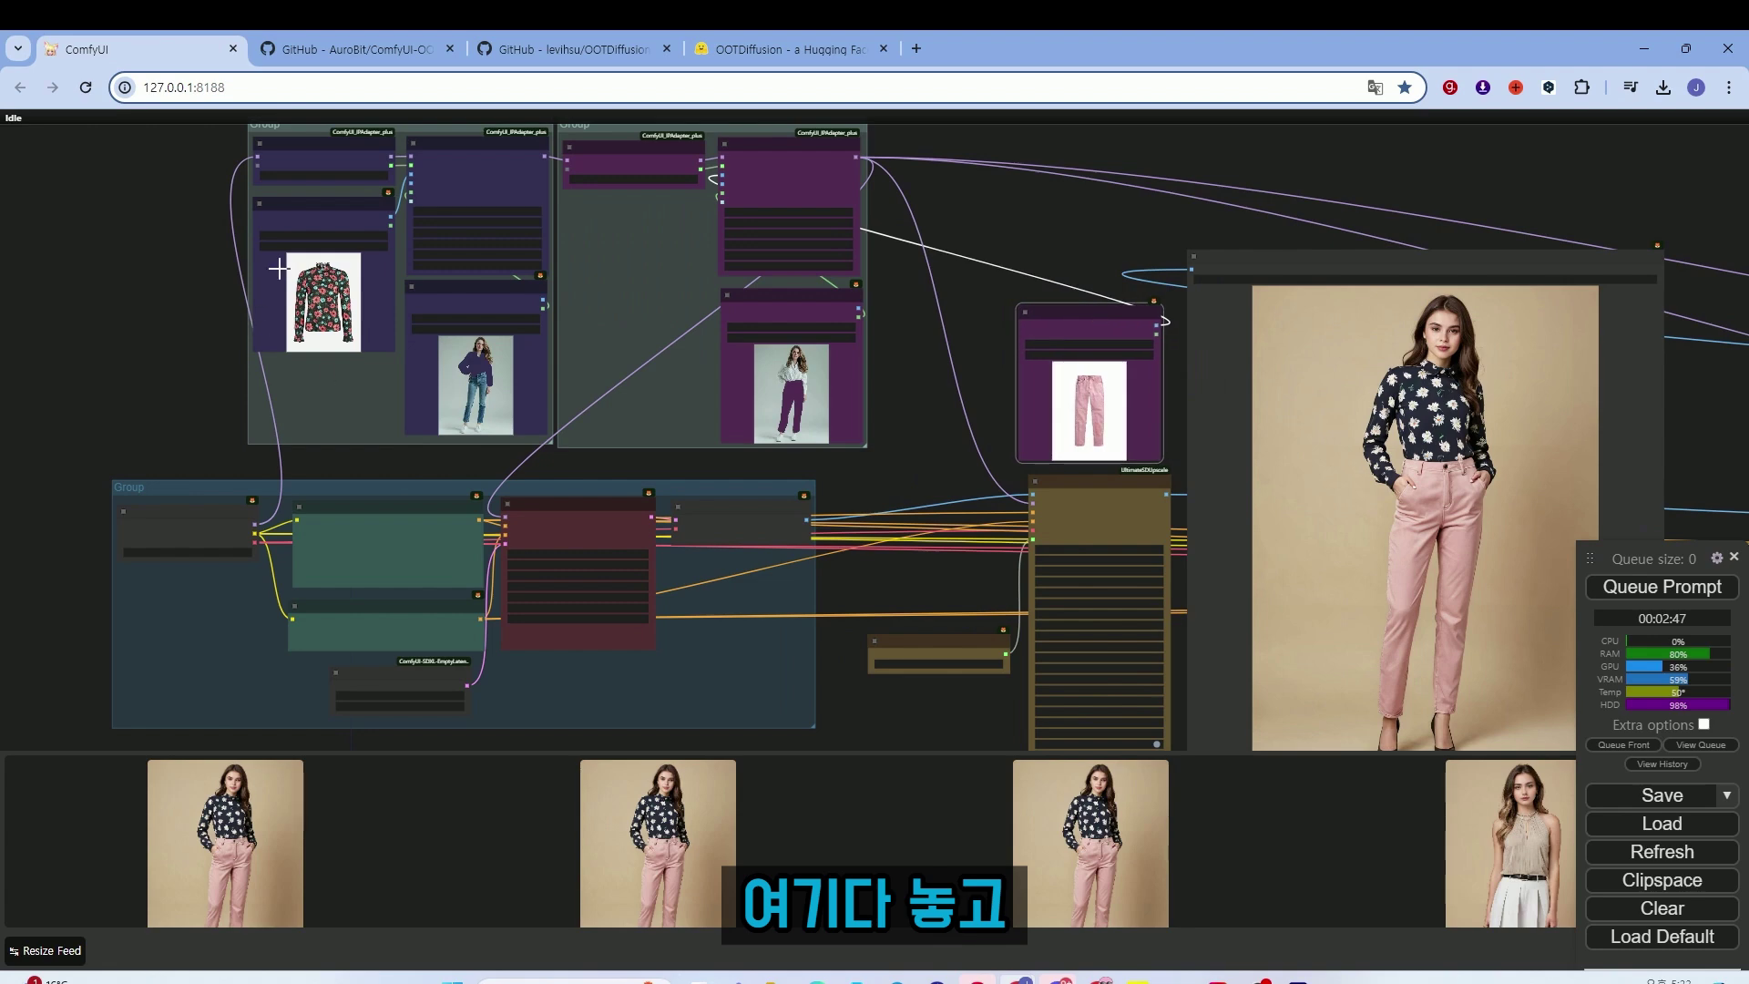
left_click_drag(332, 207, 1112, 174)
Compare the generated top and trousers with the source garment photos, including the floral pattern and button details.
scroll(1113, 174, "up", 3)
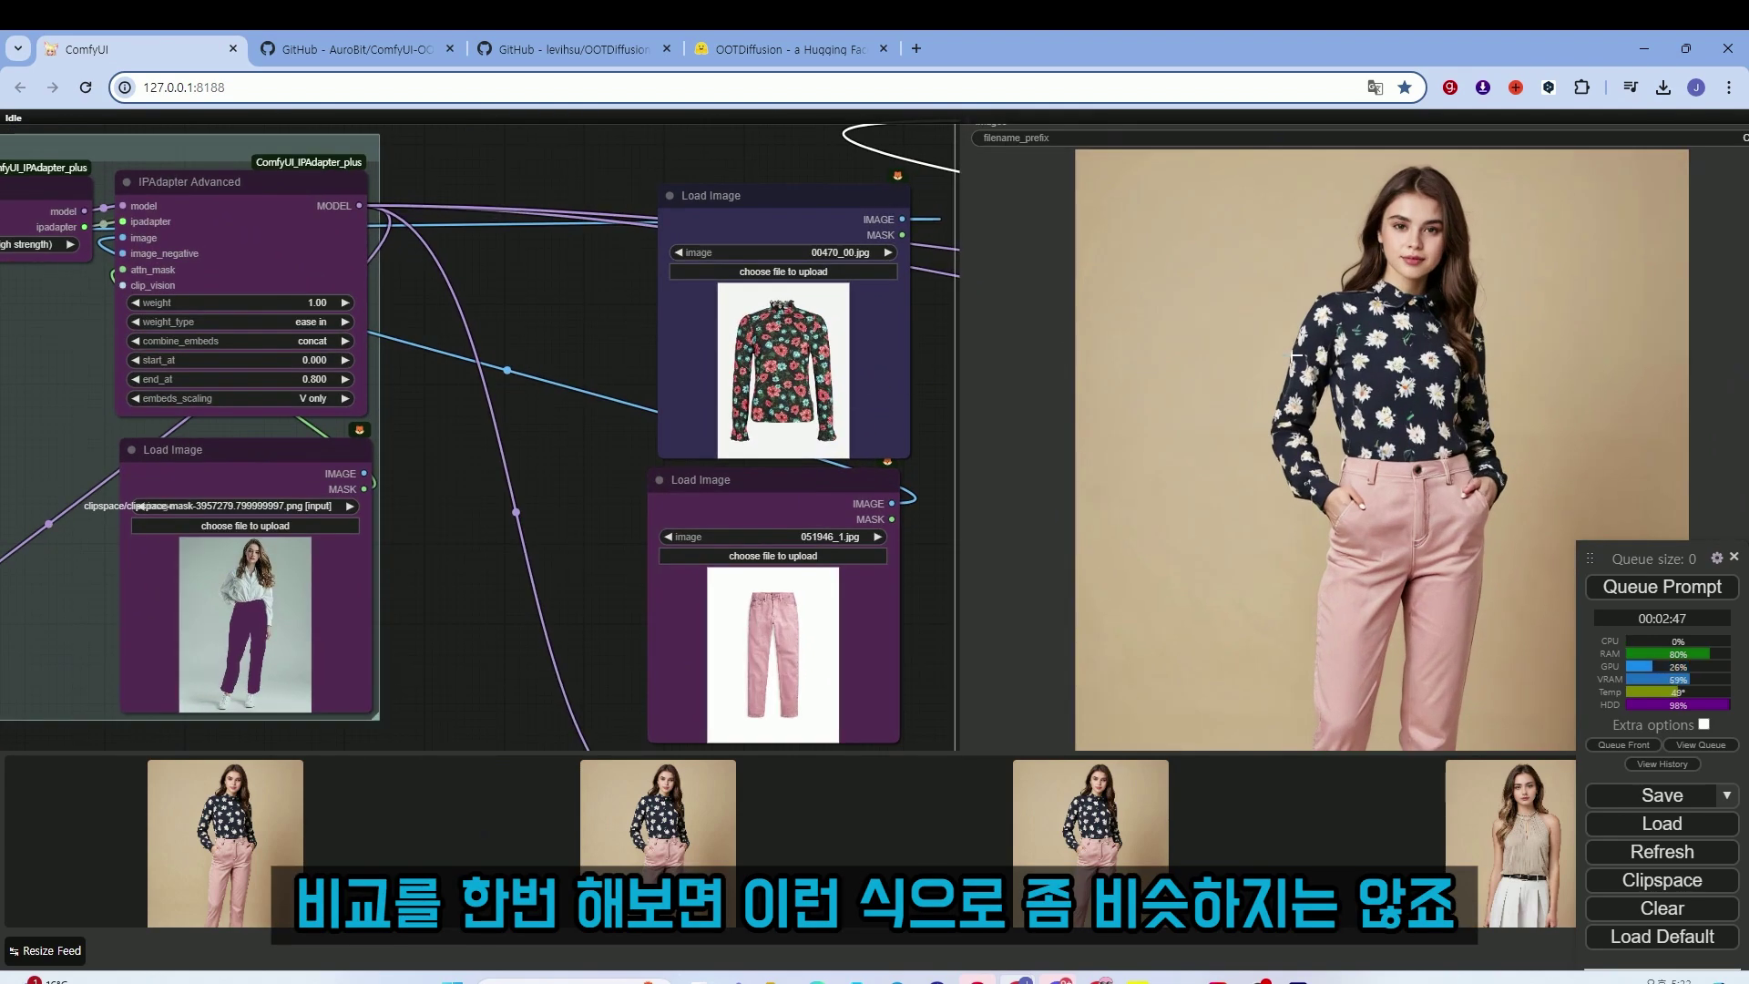
scroll(838, 637, "up", 3)
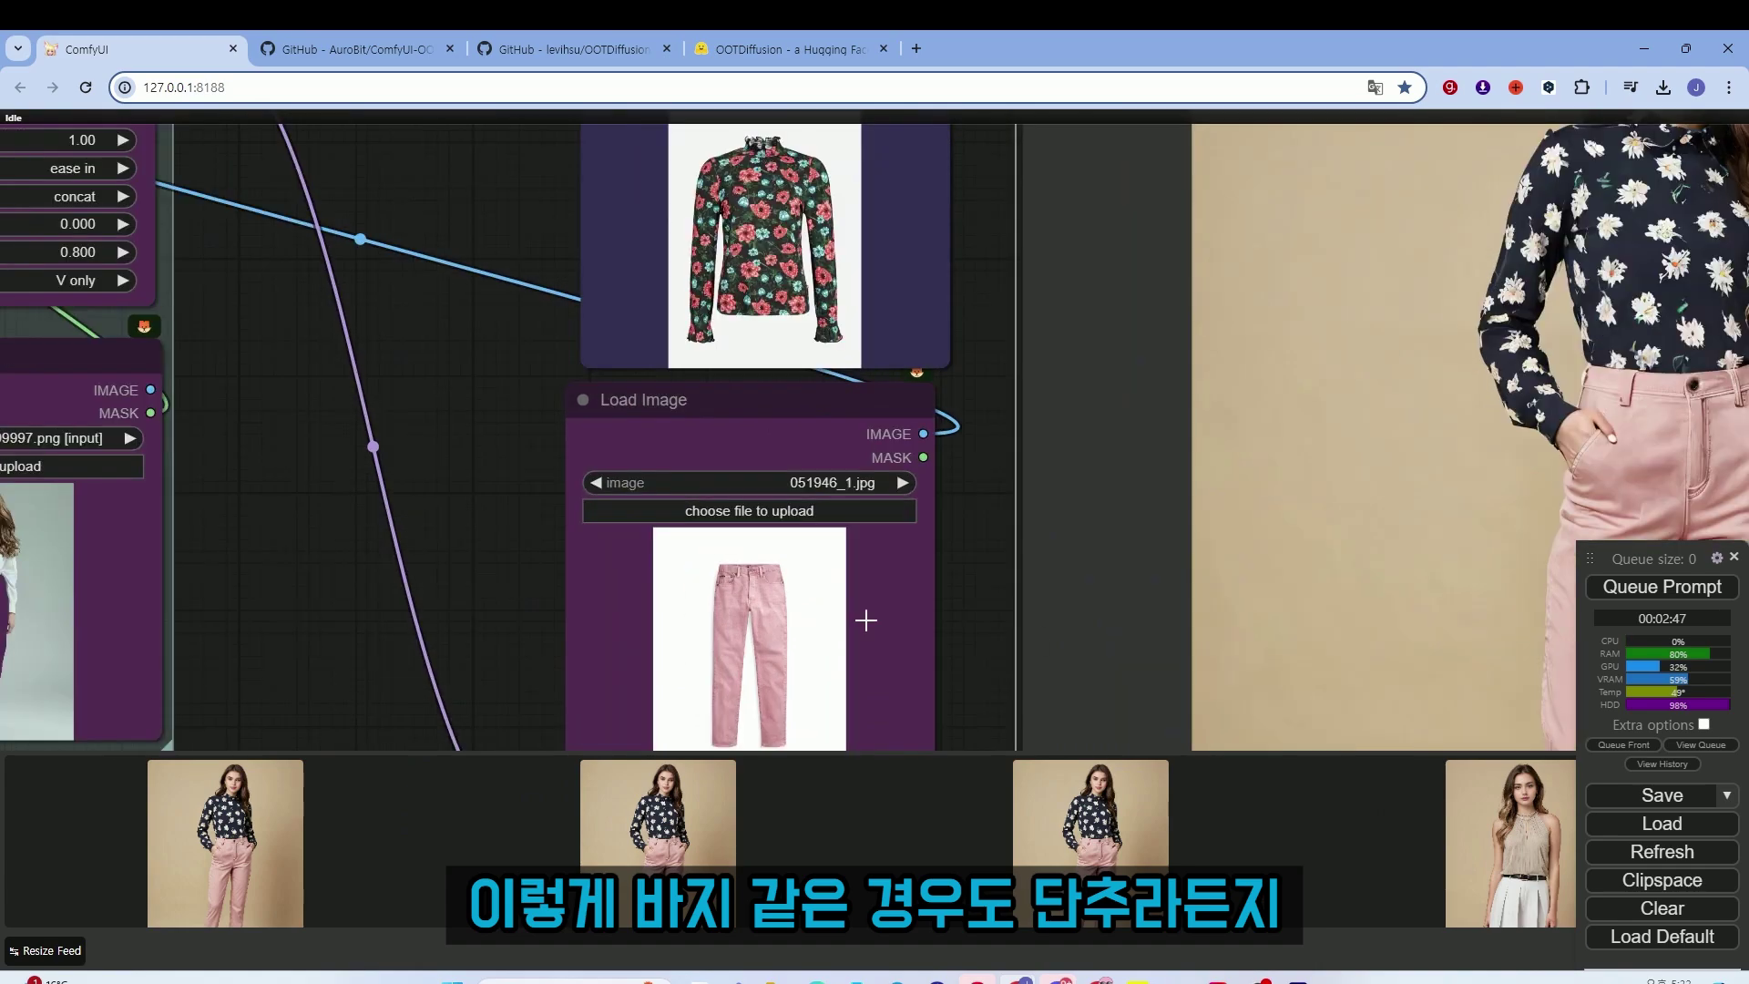
scroll(791, 613, "up", 8)
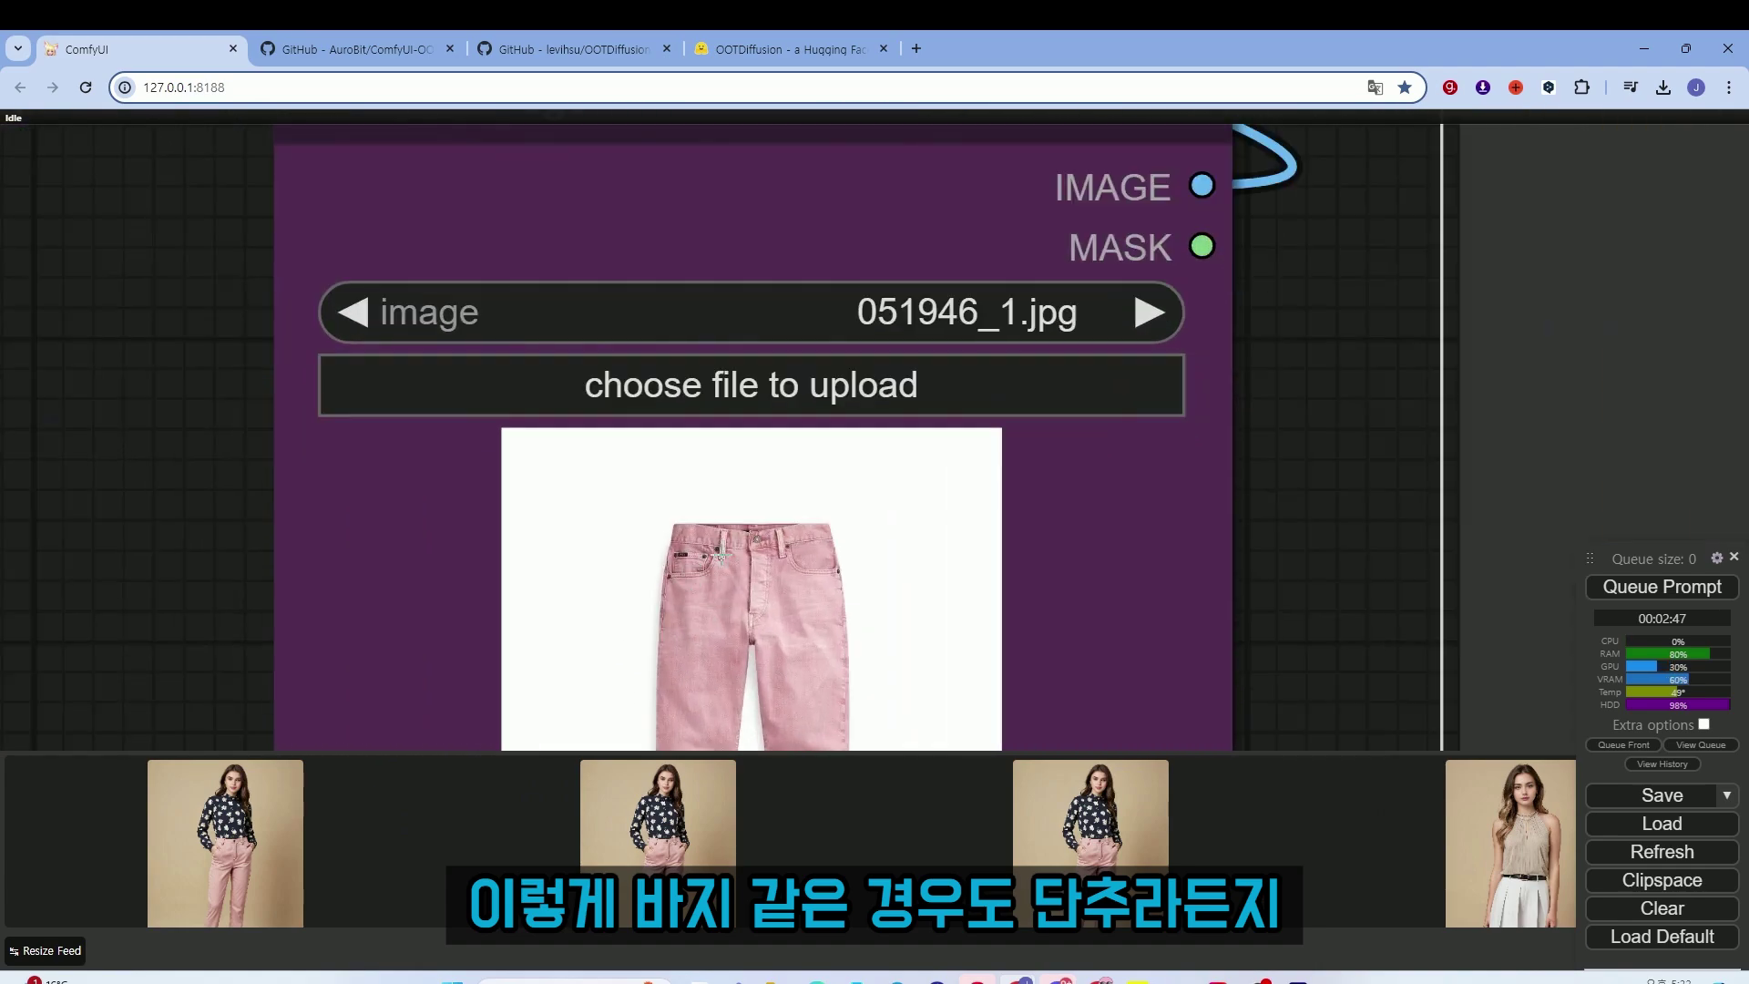
scroll(1078, 507, "down", 15)
scroll(1585, 456, "up", 8)
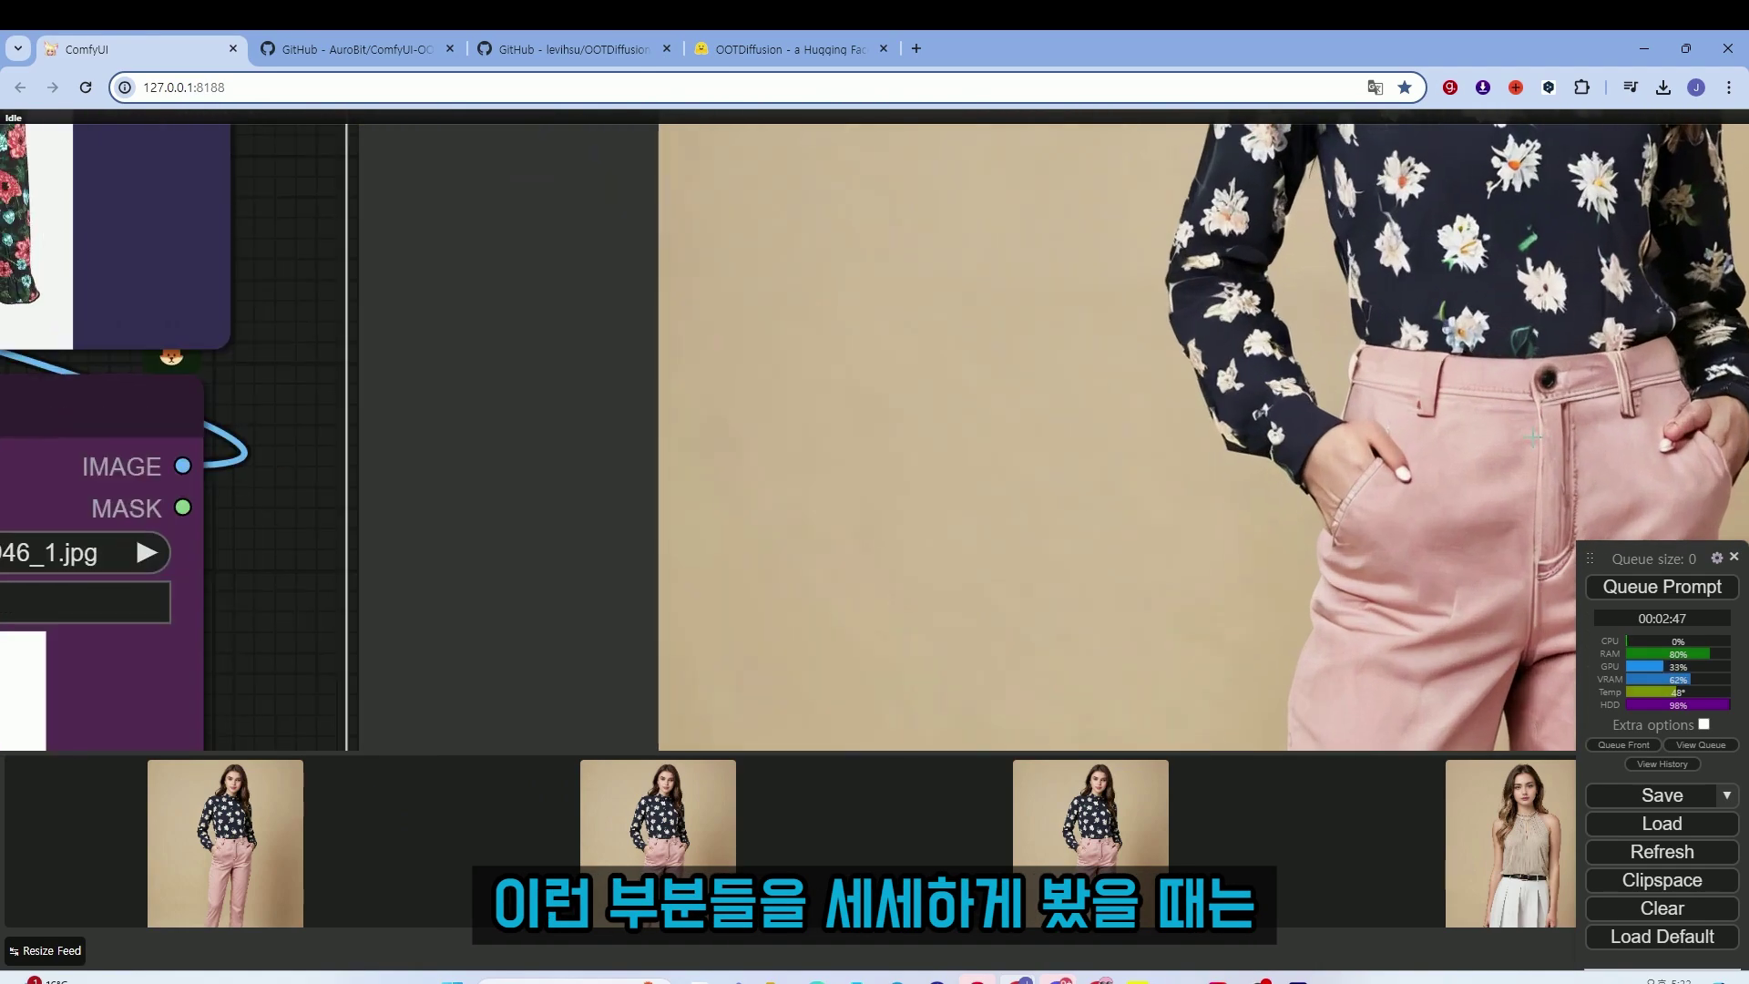
scroll(939, 603, "down", 12)
scroll(939, 603, "up", 4)
scroll(1337, 473, "down", 6)
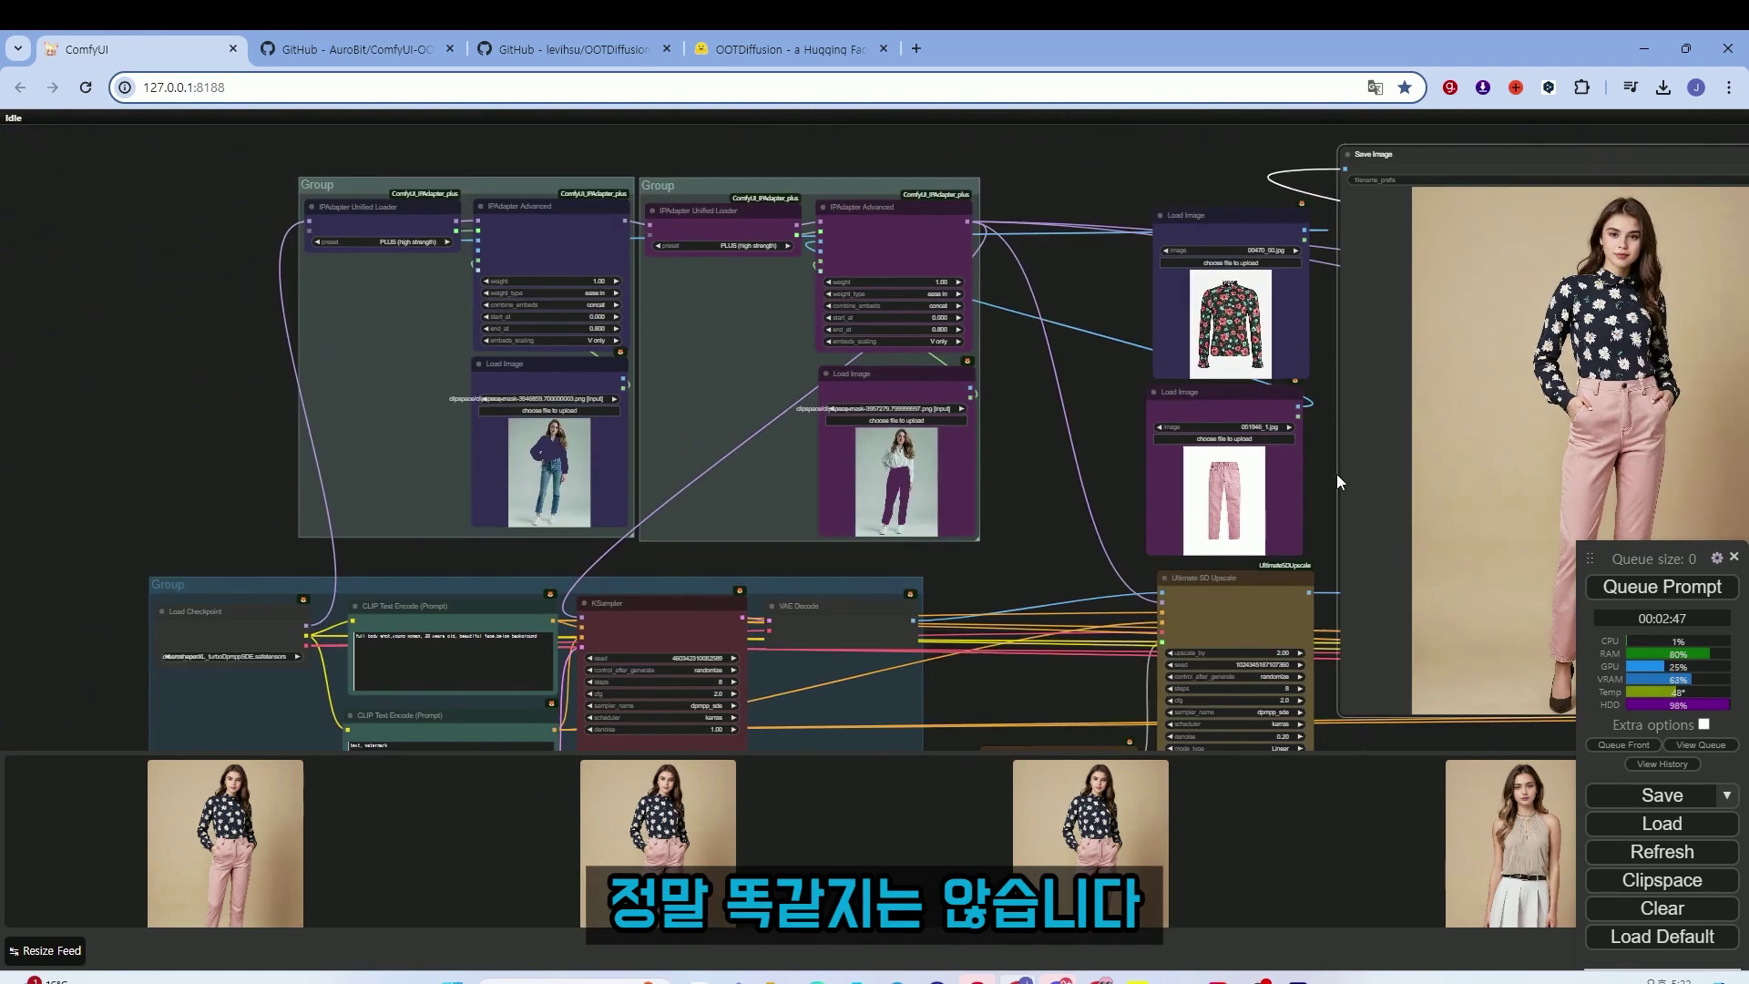
scroll(1337, 473, "up", 3)
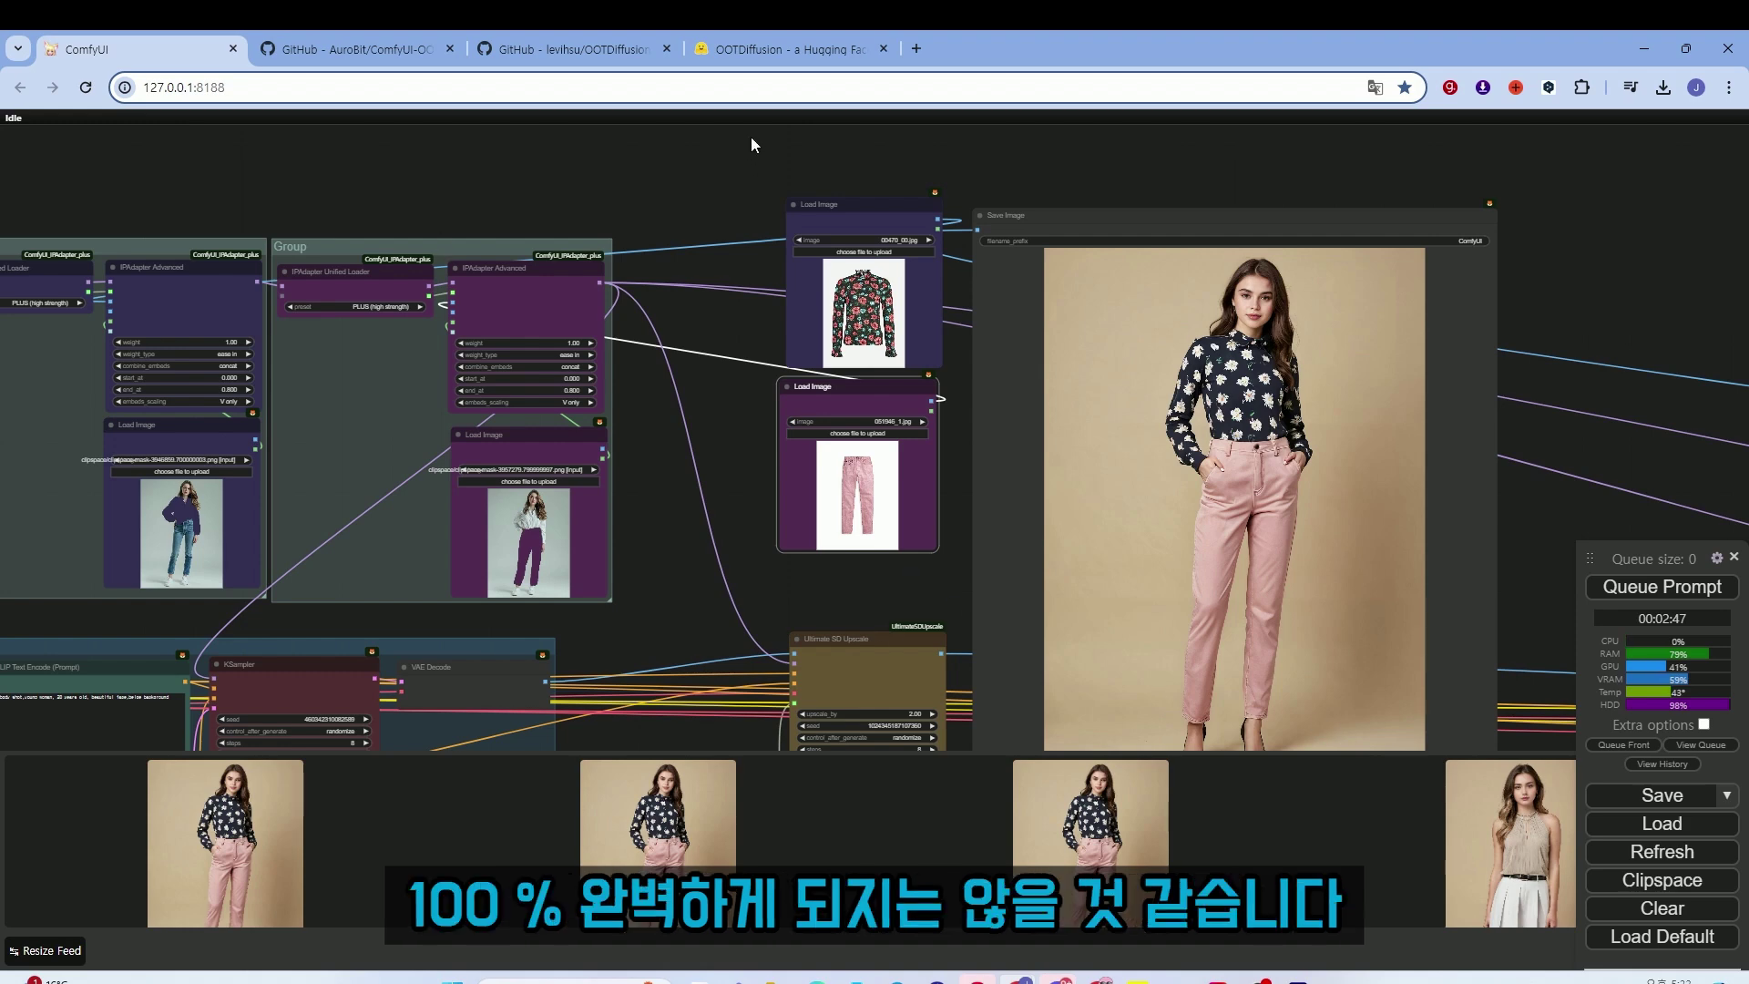
Review the example try-on workflow on the ComfyUI-OOTDiffusion GitHub page, and visit the OOTDiffusion Hugging Face page.
left_click(603, 56)
left_click(355, 49)
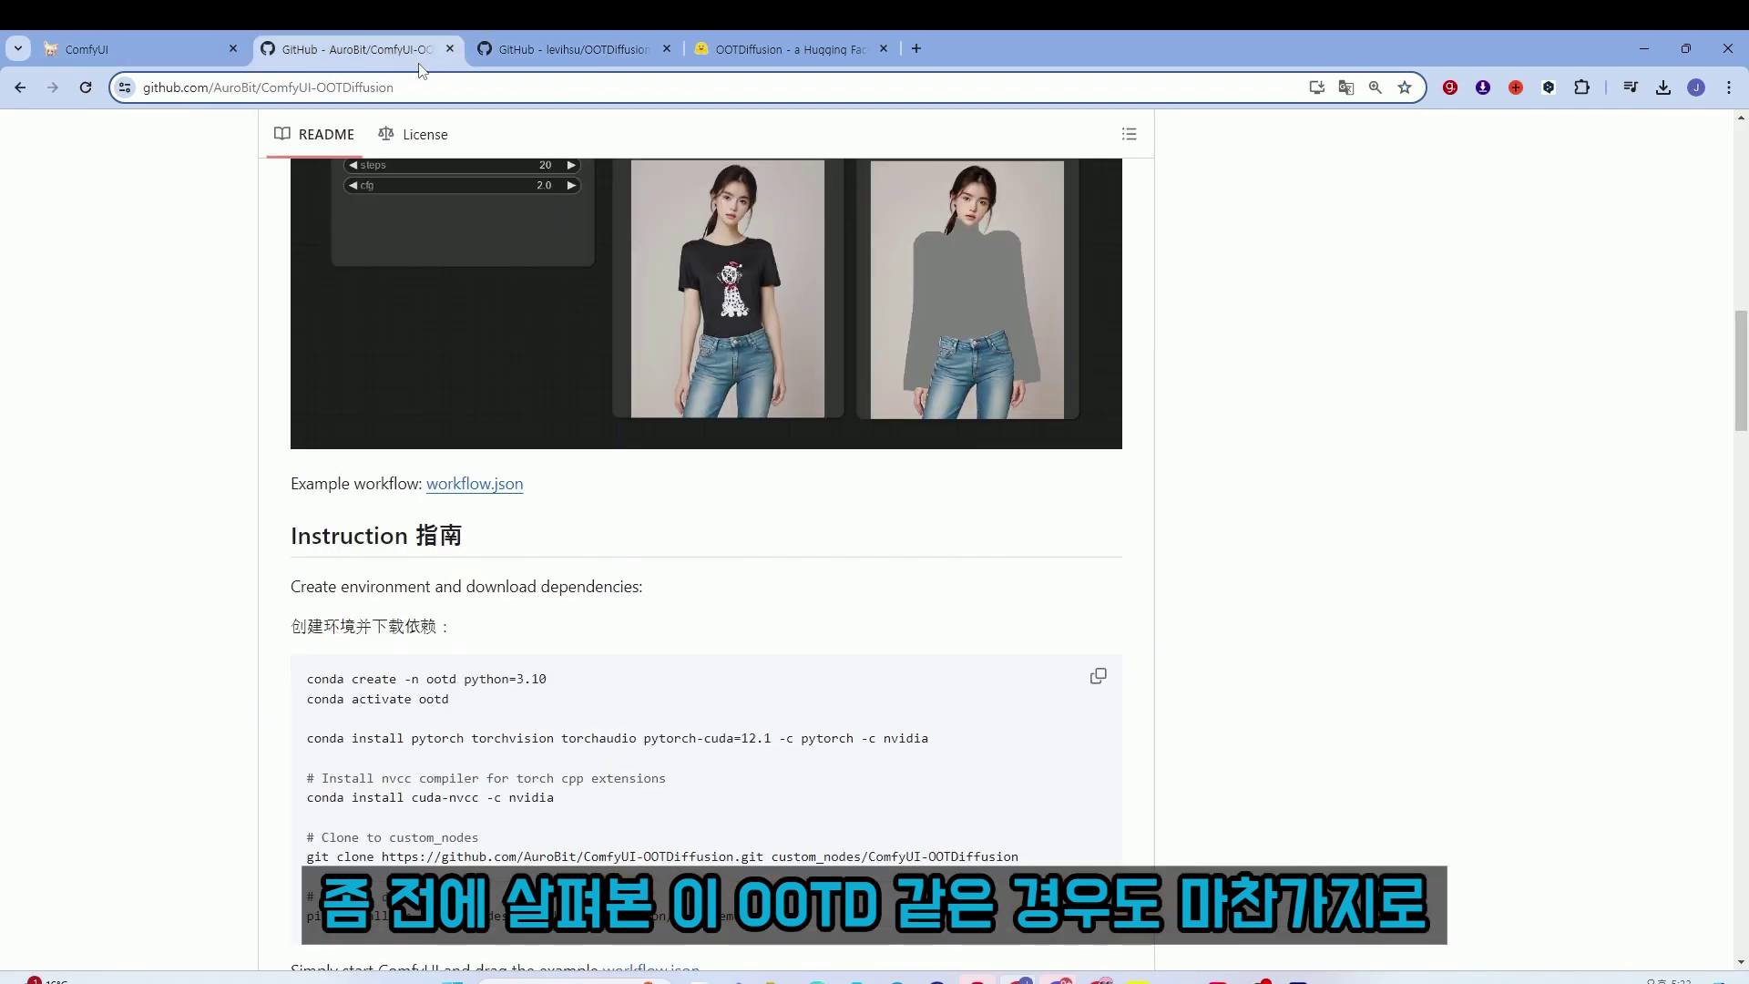
scroll(900, 371, "up", 5)
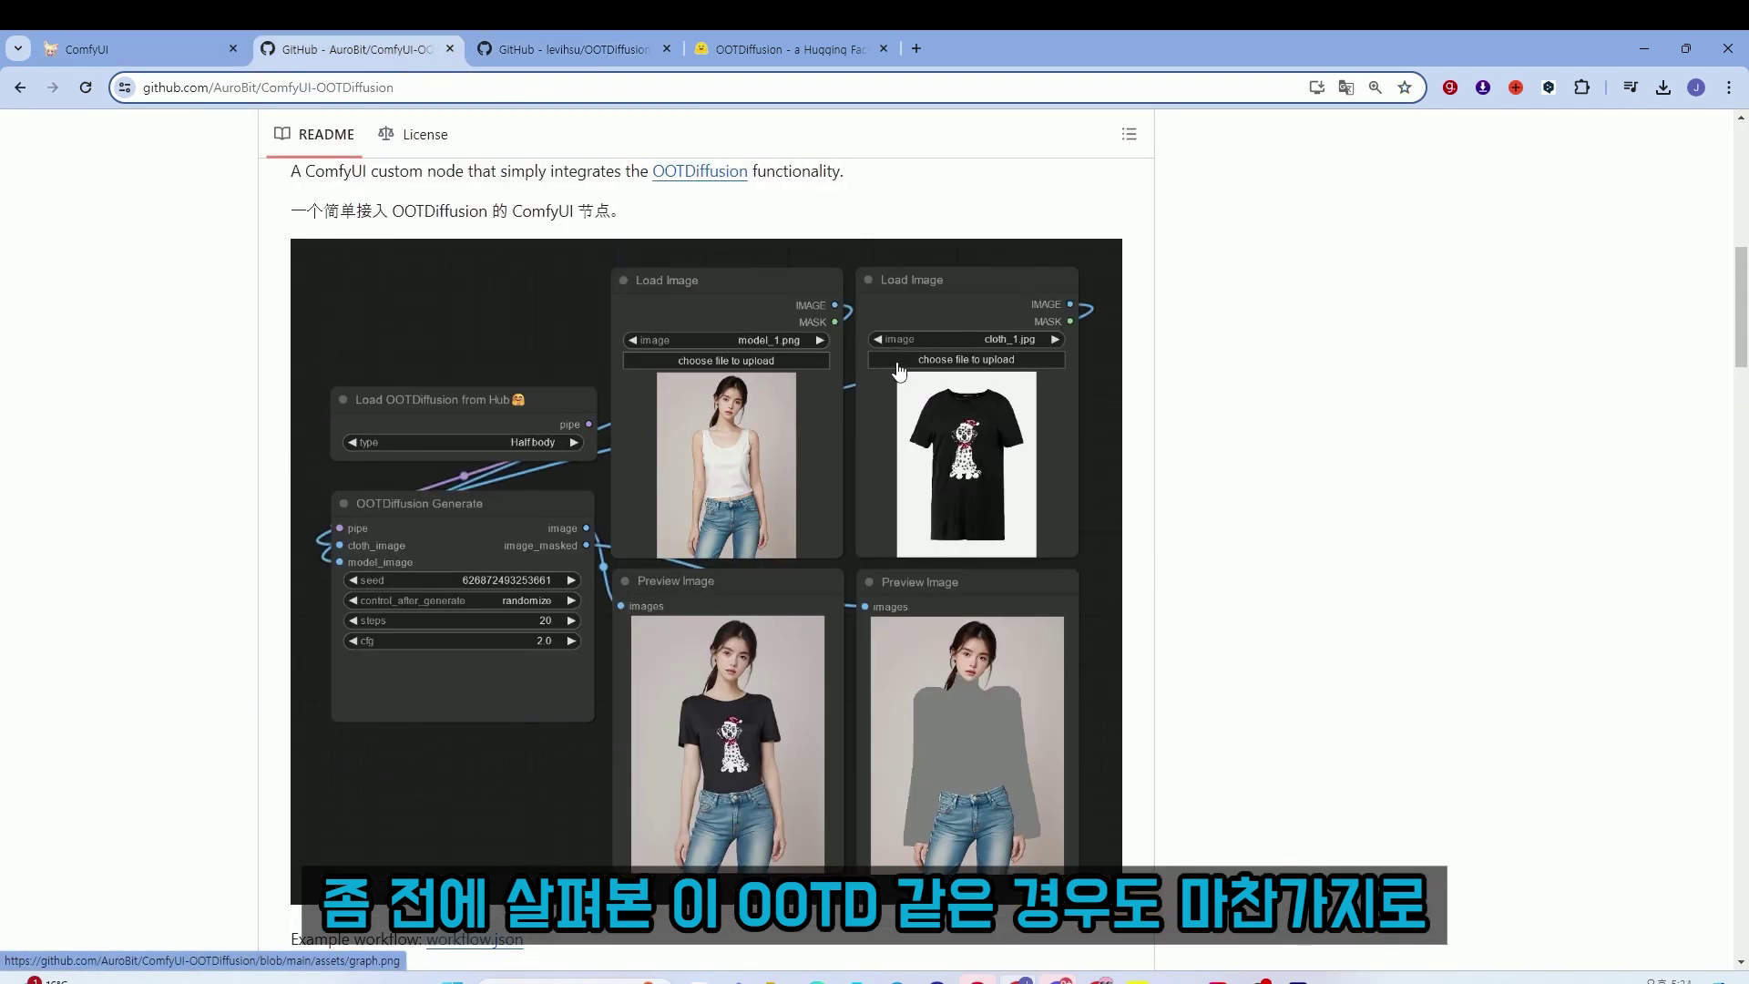
left_click(779, 50)
scroll(824, 402, "up", 3)
Return to ComfyUI and move the Save Image node slightly up, closer to the stacked garment nodes.
key("ctrl+1")
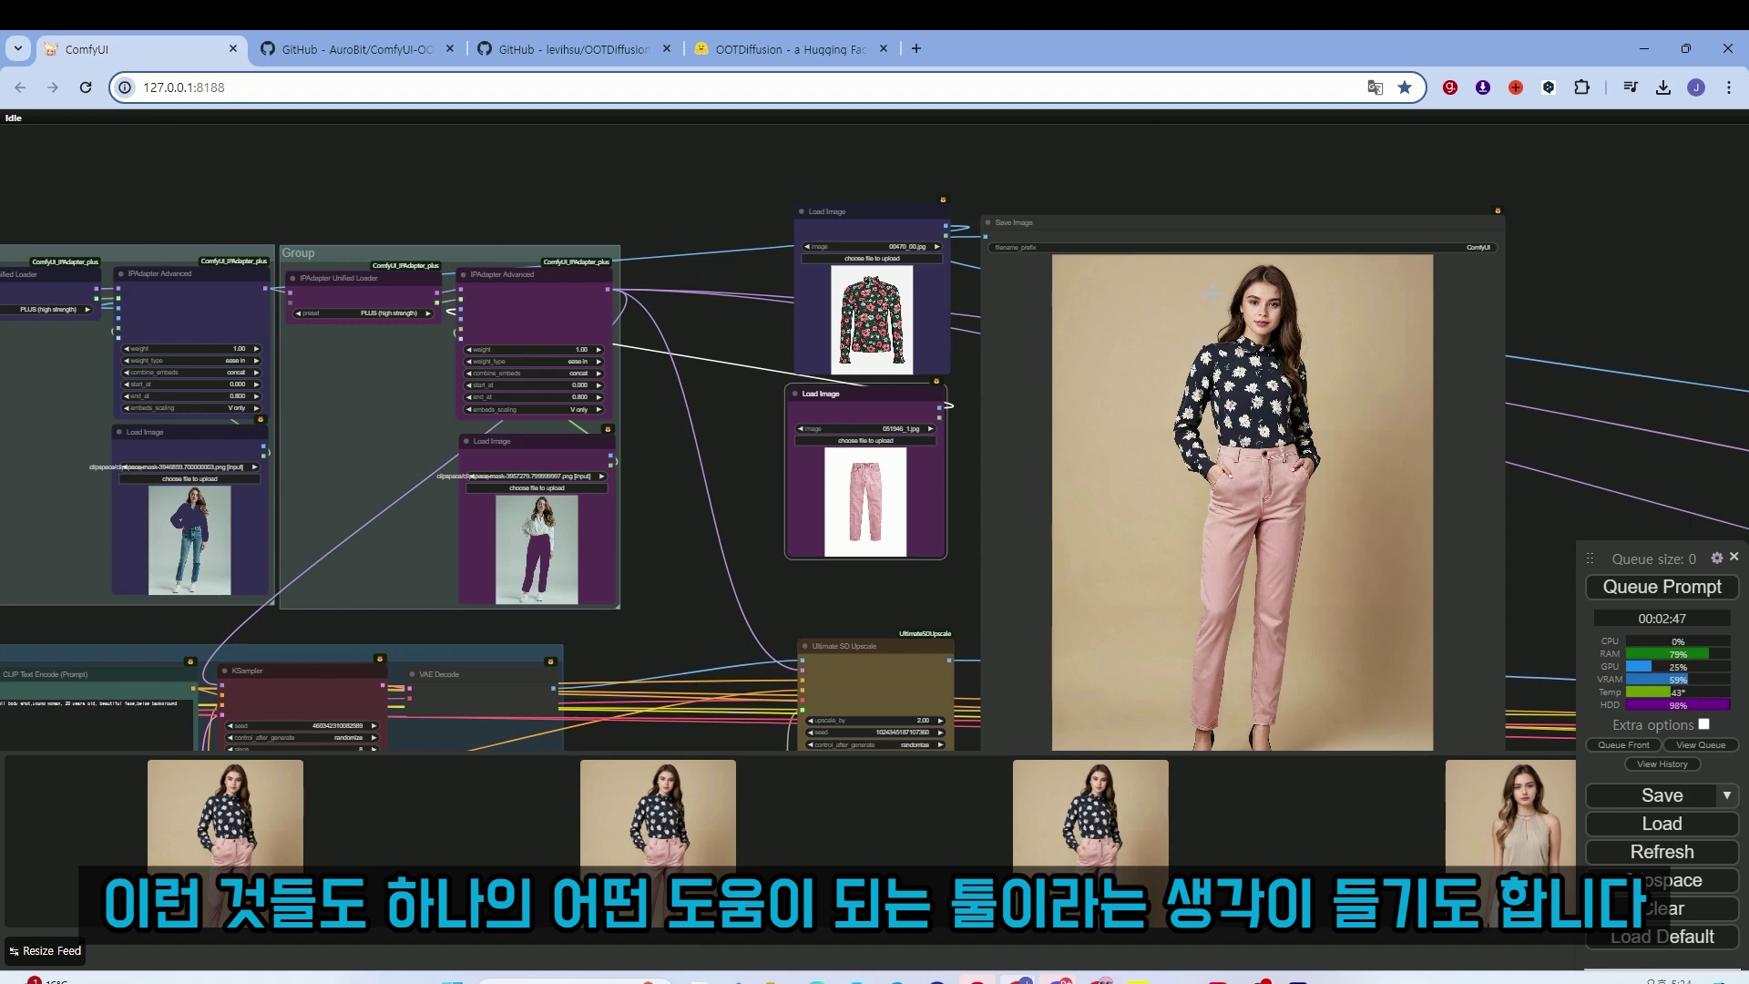
left_click_drag(1131, 225, 1123, 204)
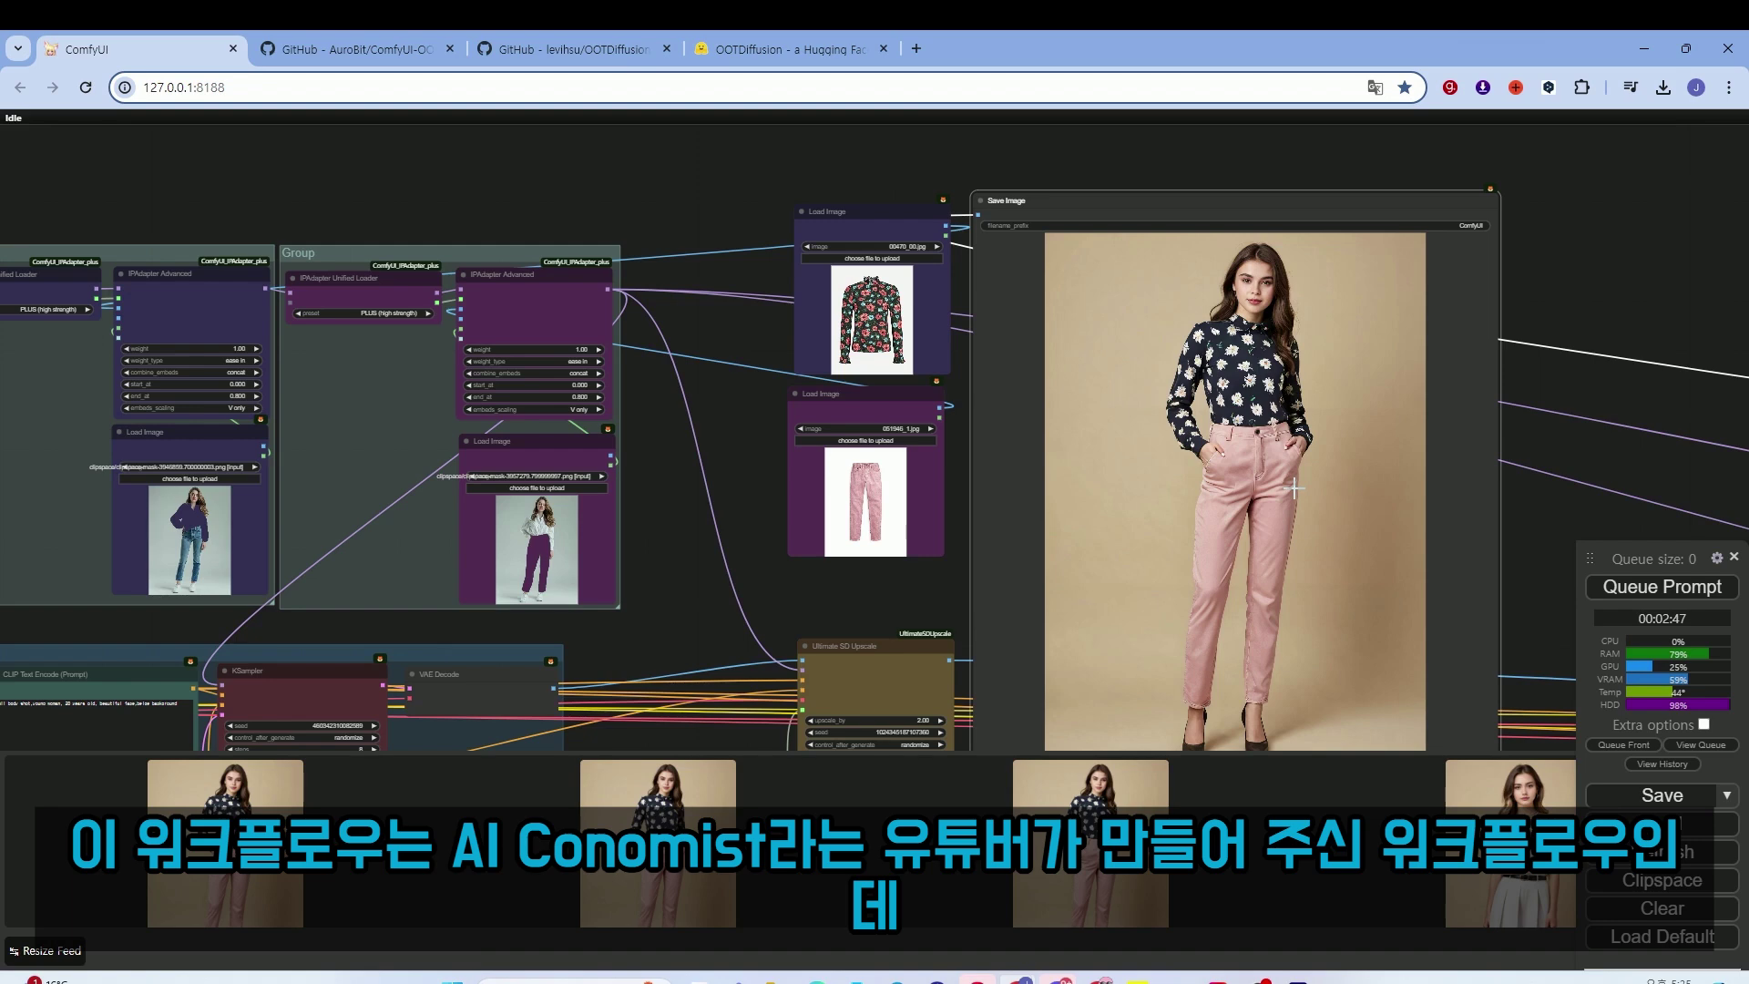
Switch to the Aiconomist YouTube channel page to view the original workflow's creator, and return to ComfyUI.
key("alt+Tab")
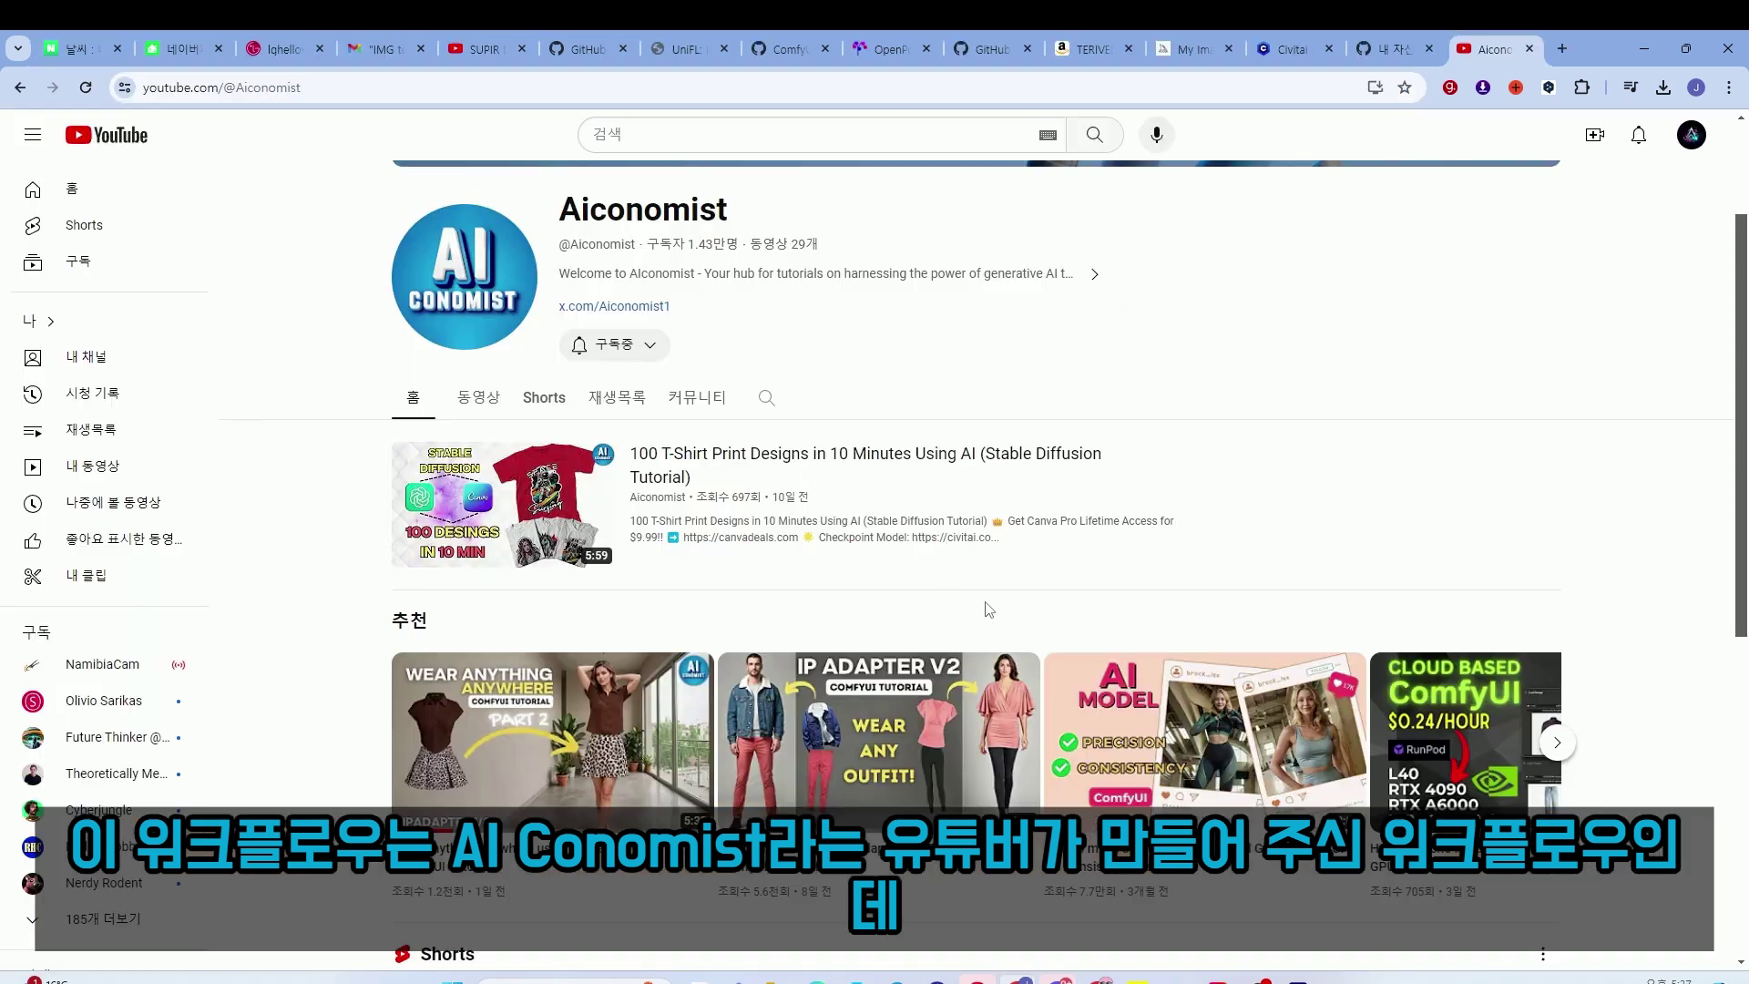
key("alt+Tab")
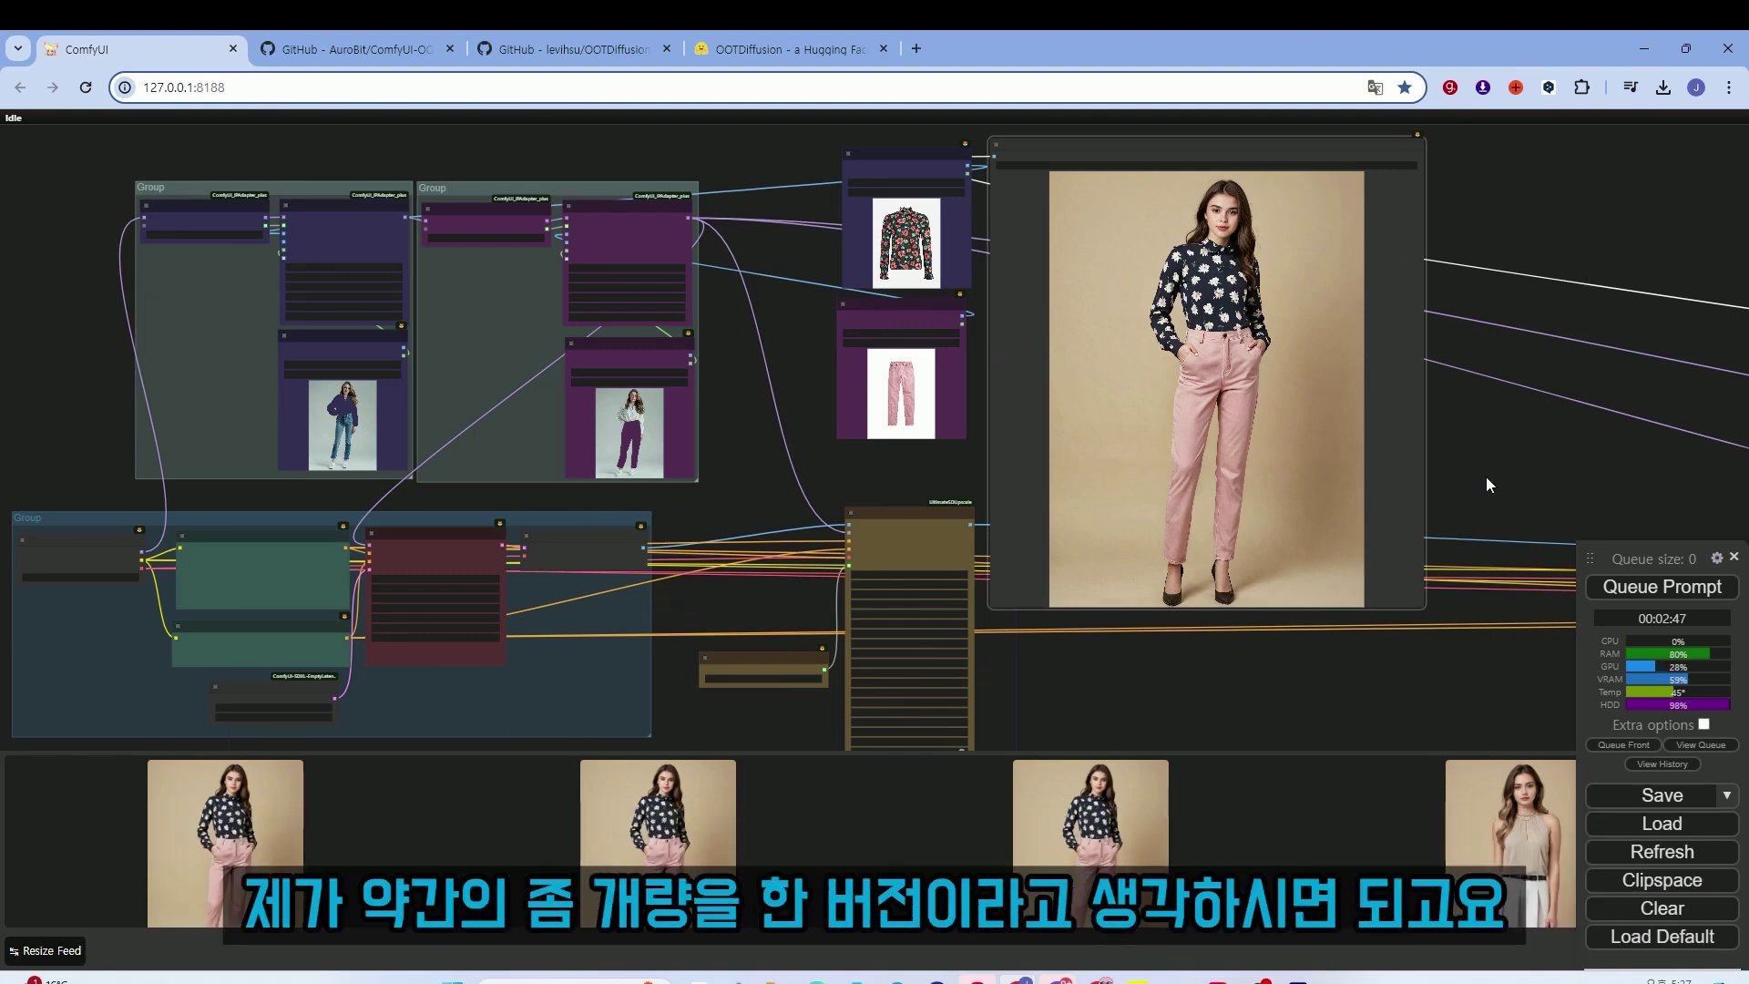
scroll(942, 464, "down", 1)
scroll(942, 467, "up", 1)
scroll(942, 467, "down", 1)
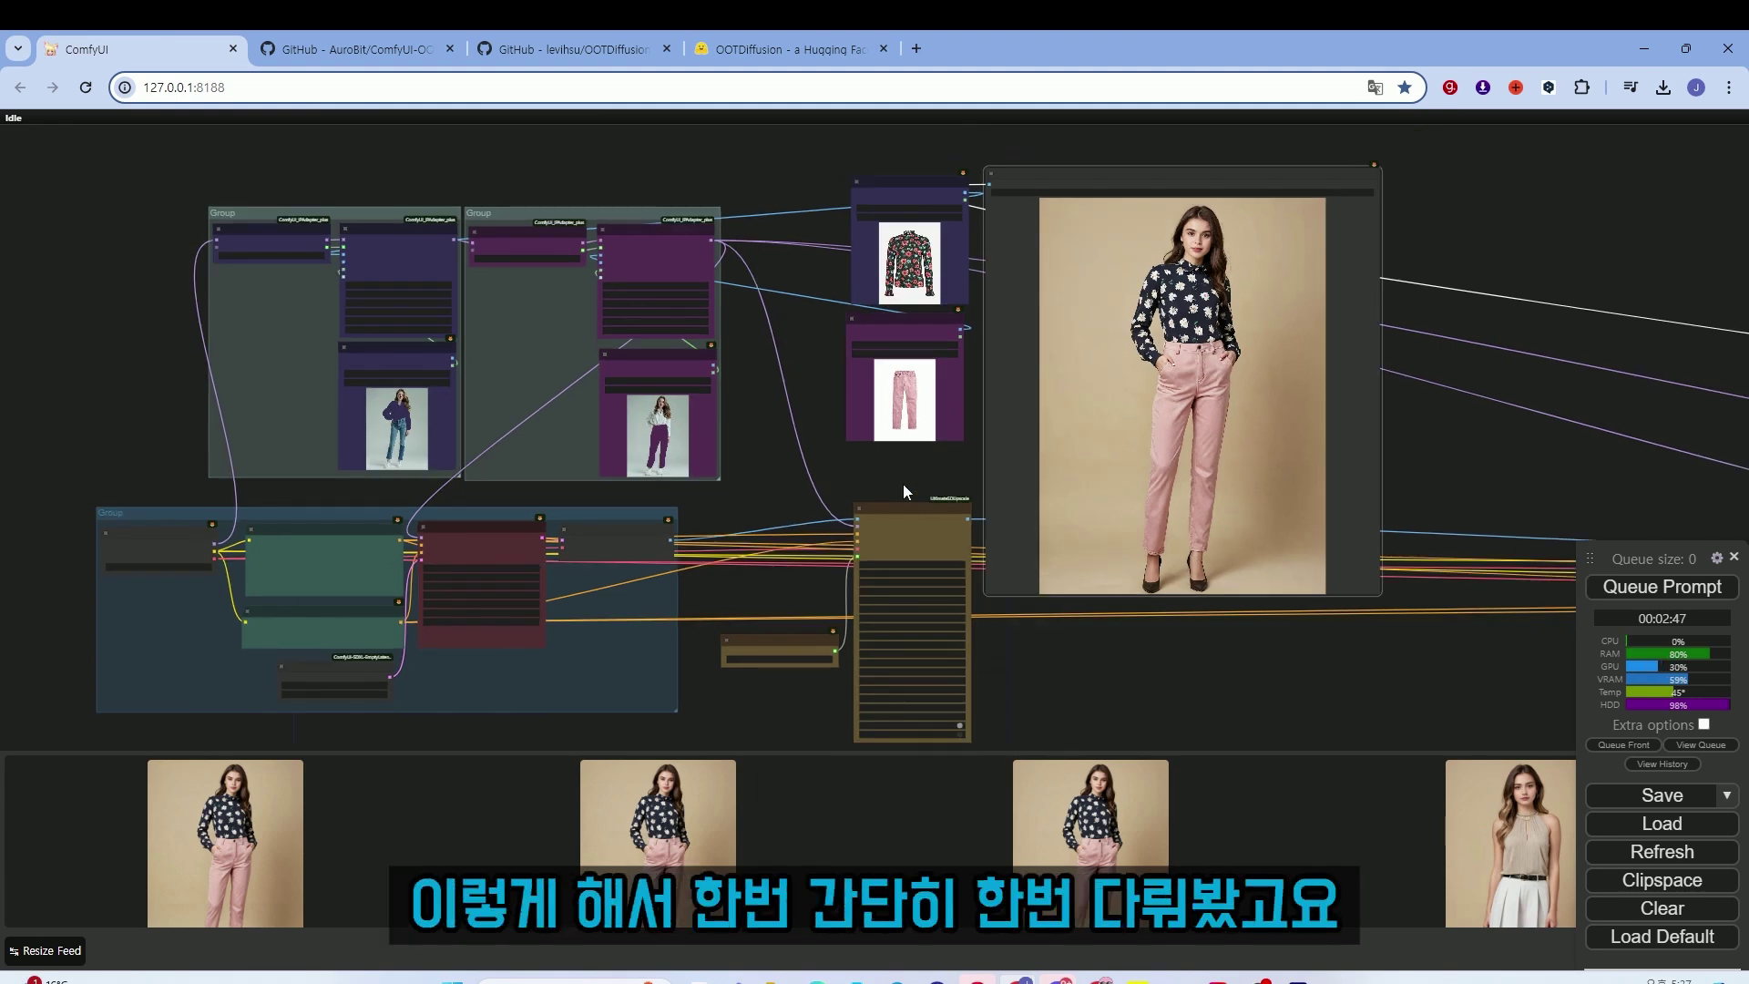
scroll(1194, 346, "up", 2)
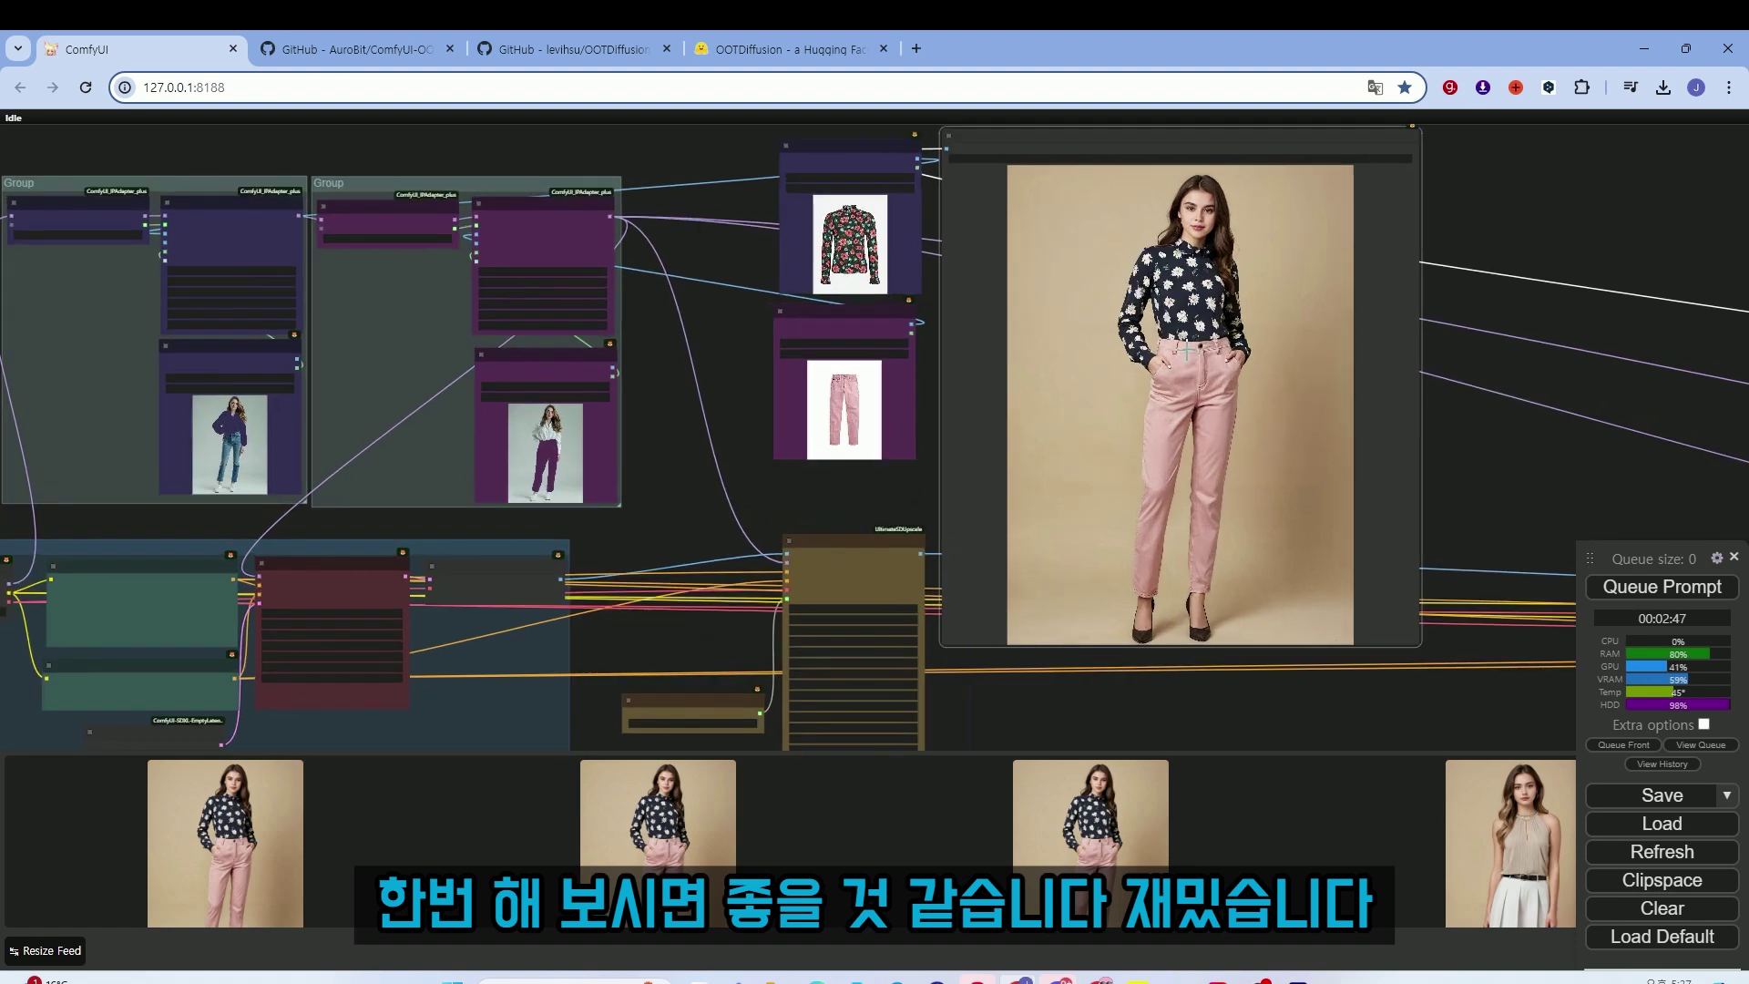